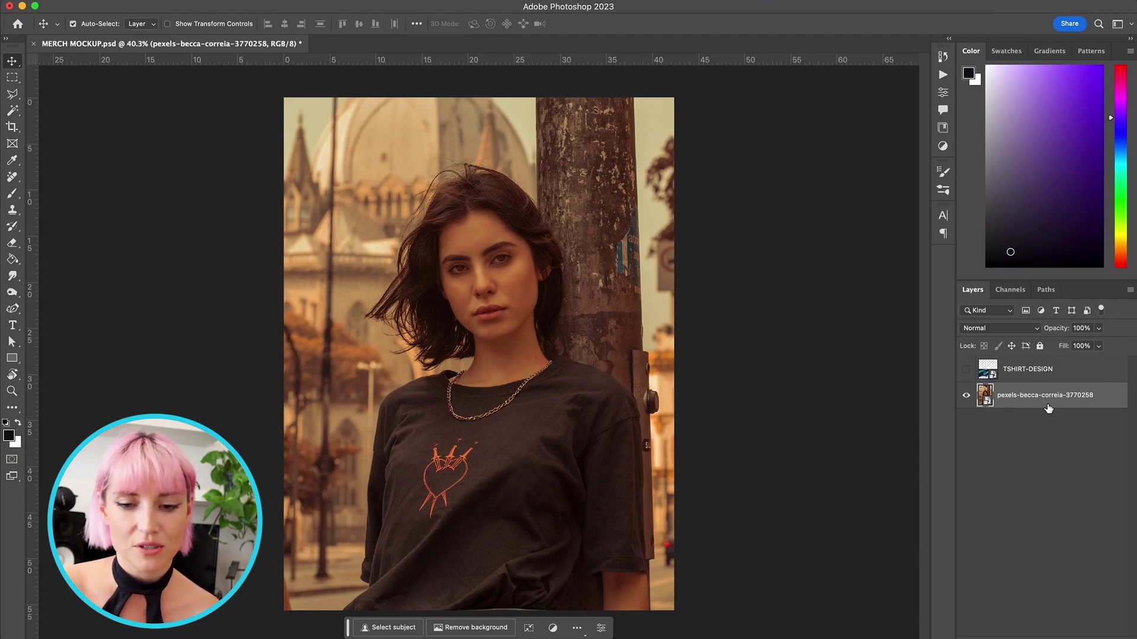
Rasterize the model photo layer and switch to the Remove Tool
right_click(1109, 405)
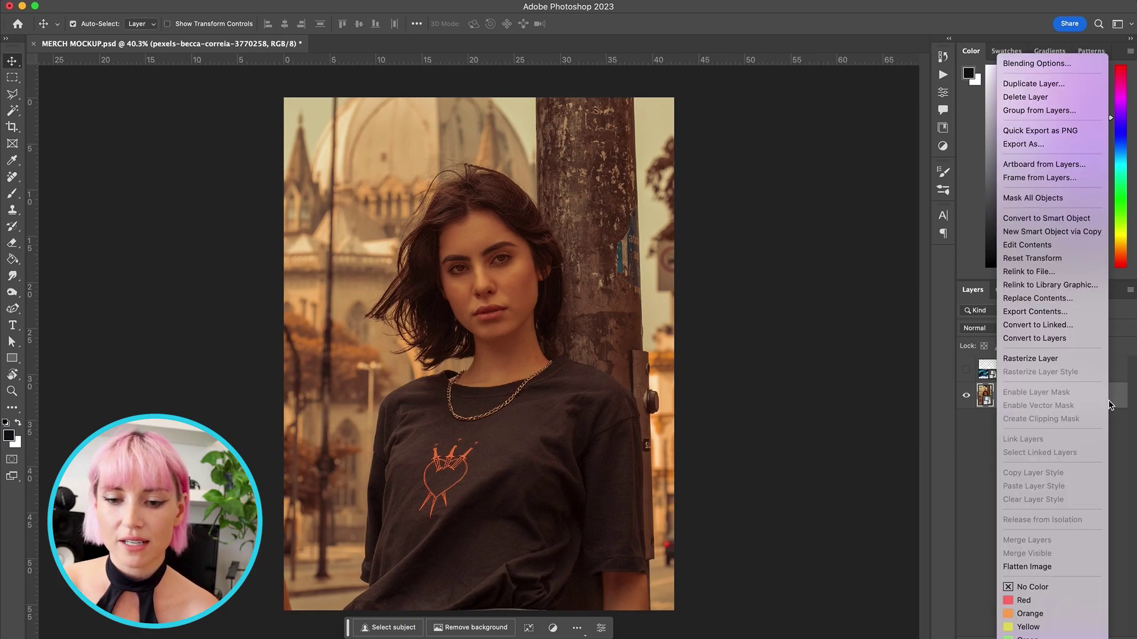
left_click(1076, 368)
scroll(176, 307, "up", 1)
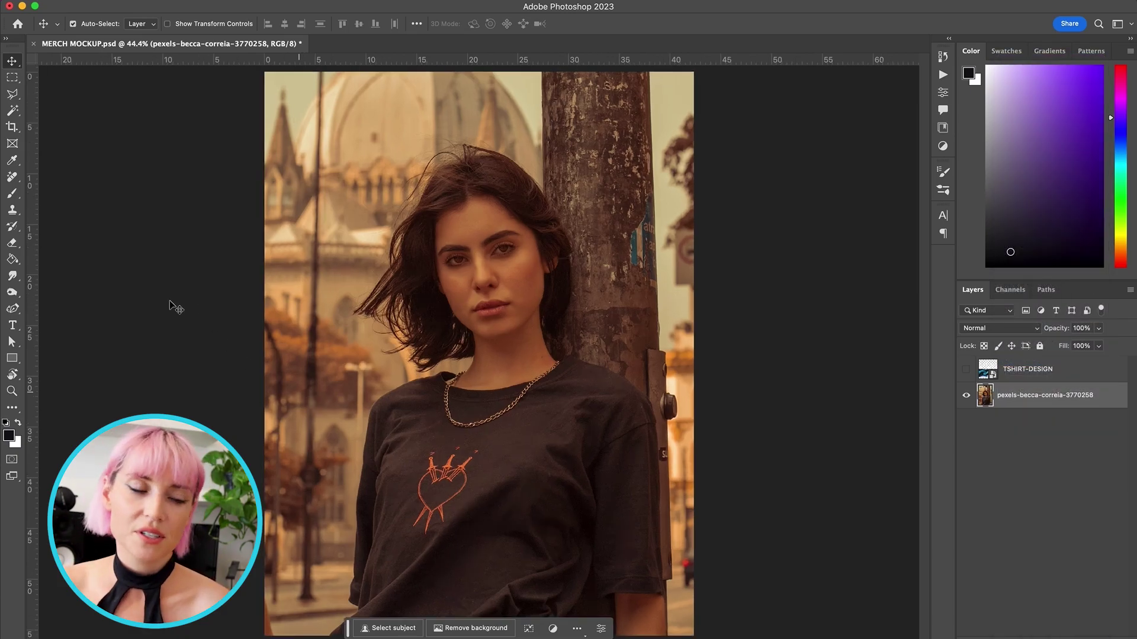
left_click(14, 179)
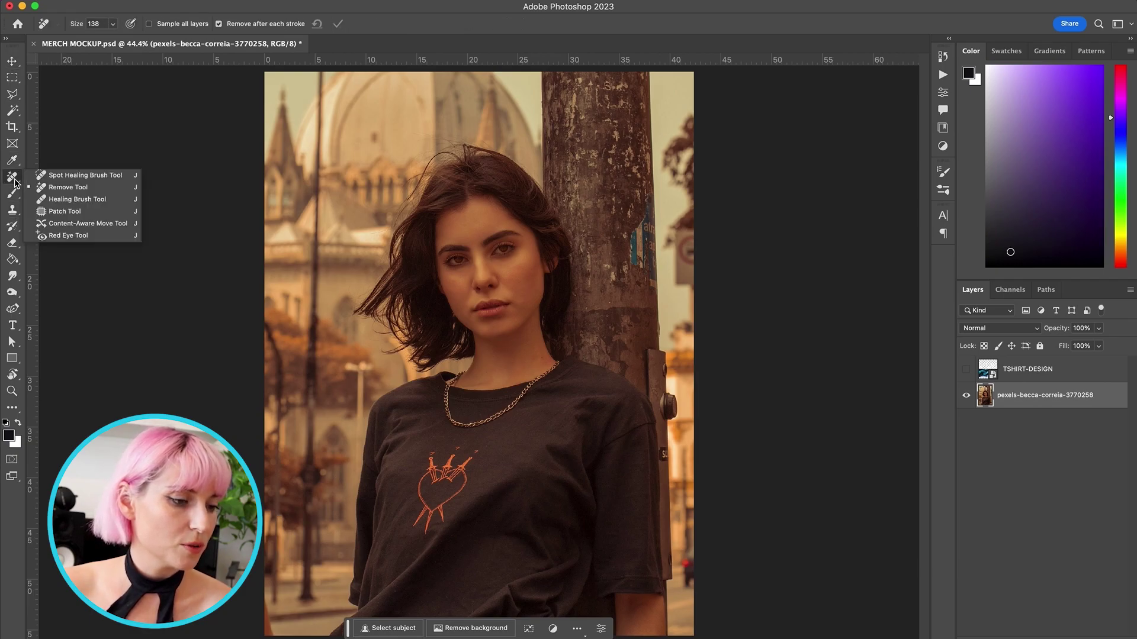
left_click(89, 187)
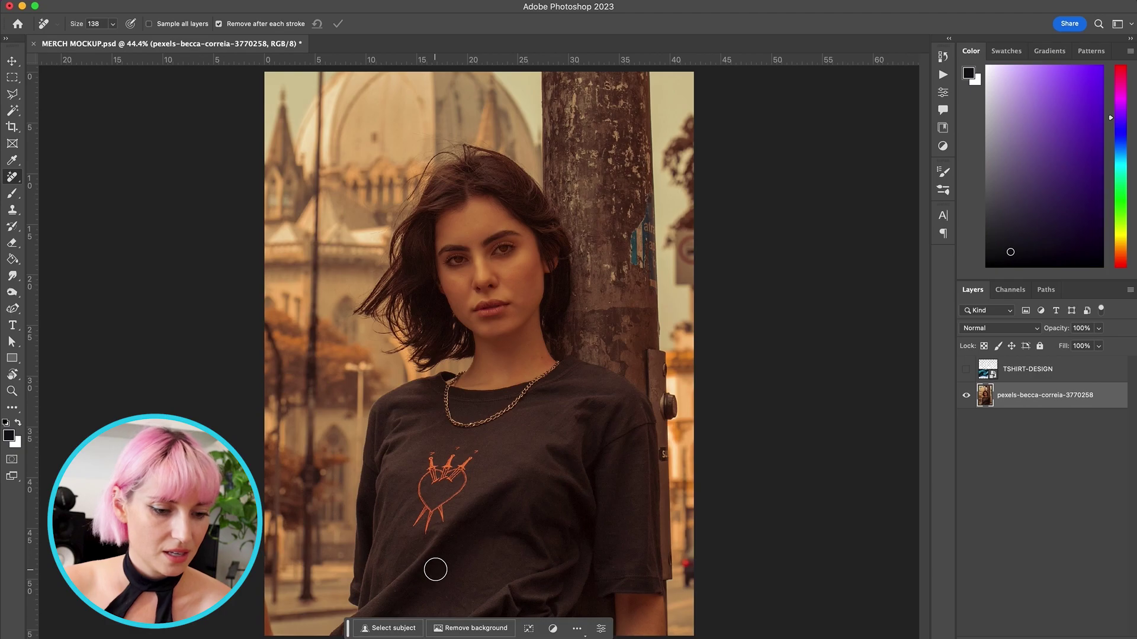
scroll(435, 569, "up", 6)
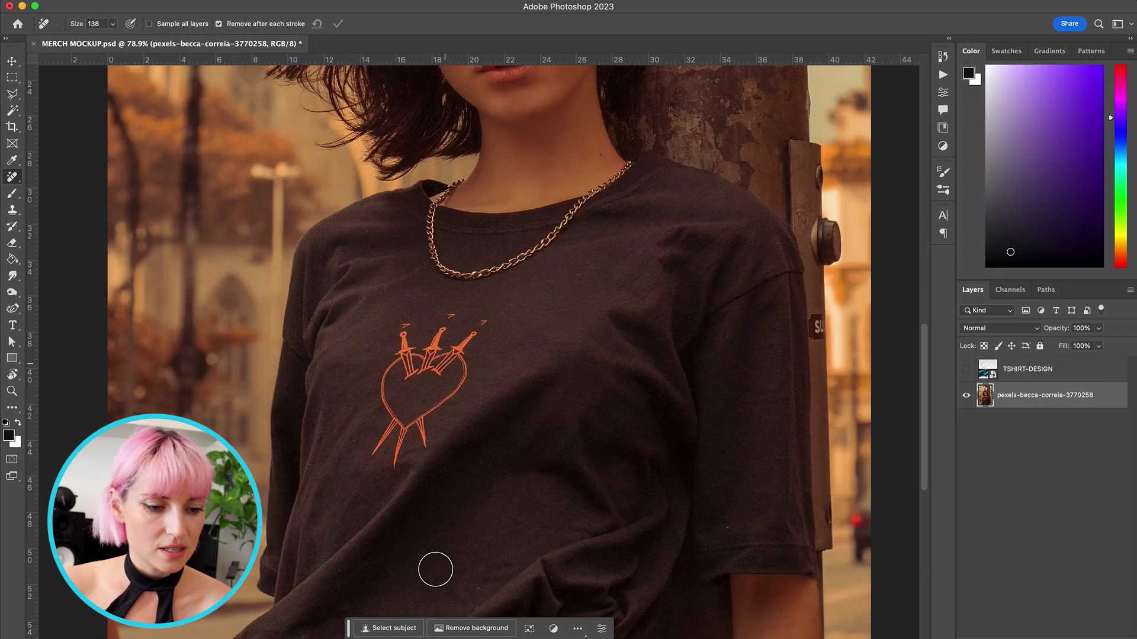
Paint out the orange heart-and-daggers print, then zoom out to check the plain shirt
mouse_move(477, 325)
left_mouse_down()
mouse_move(446, 359)
mouse_move(450, 405)
mouse_move(416, 448)
mouse_move(402, 437)
mouse_move(392, 463)
mouse_move(380, 438)
mouse_move(392, 378)
mouse_move(435, 350)
mouse_move(449, 323)
mouse_move(406, 340)
left_mouse_up()
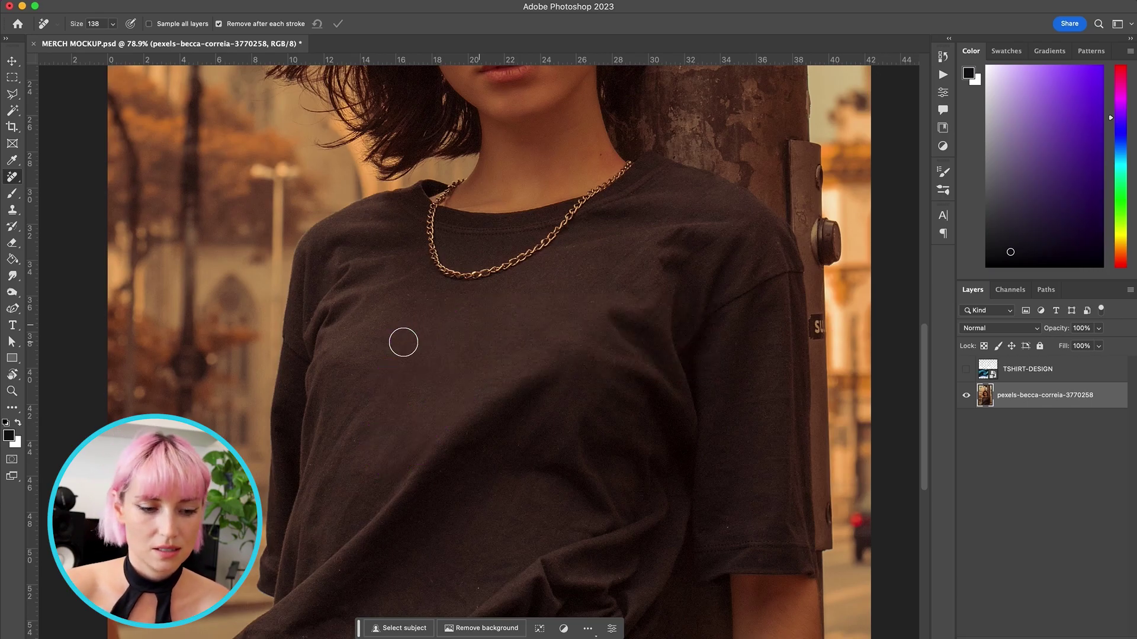
key("super+minus")
key("super+minus")
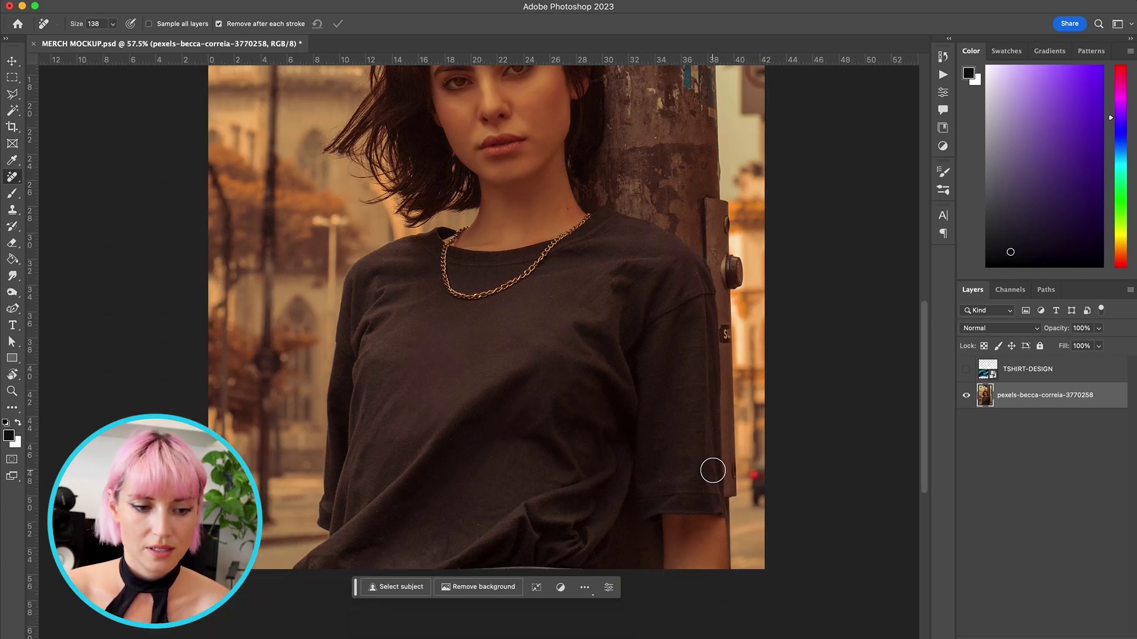
scroll(712, 471, "up", 5)
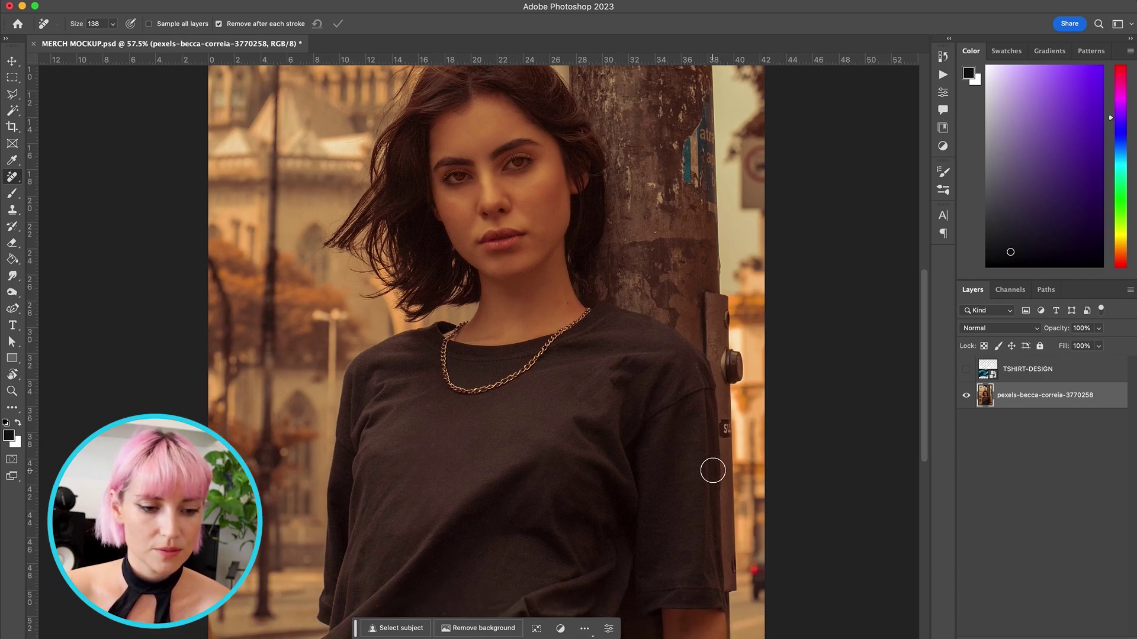
key("super+minus")
key("super+minus")
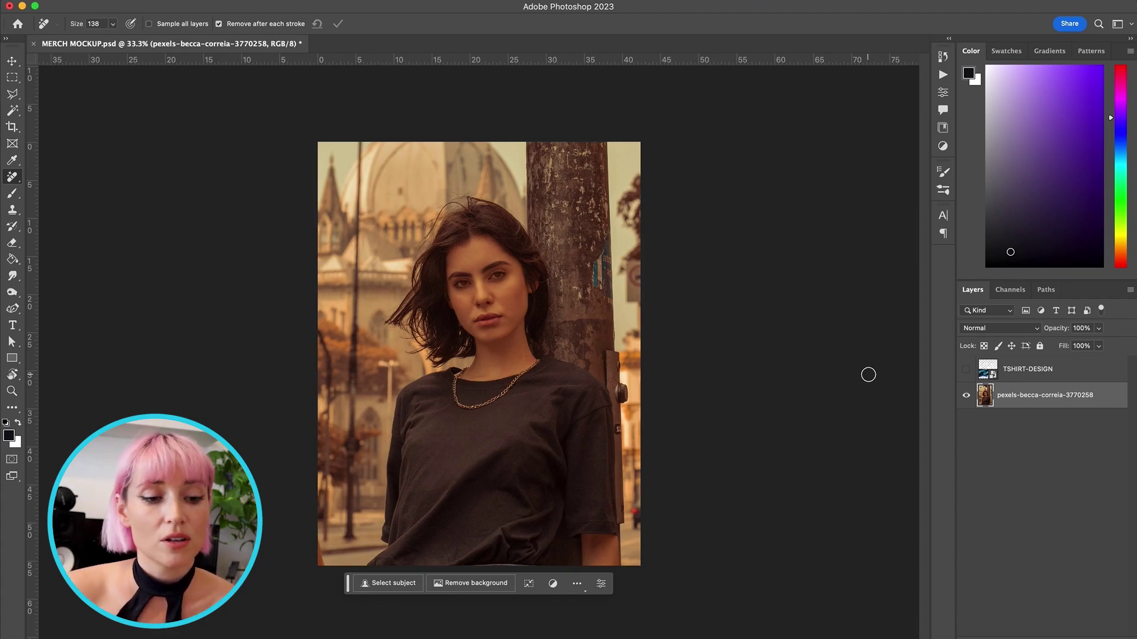
right_click(1115, 395)
Convert the photo to a Smart Object and set Camera Raw white balance from the pole and shirt
left_click(1069, 307)
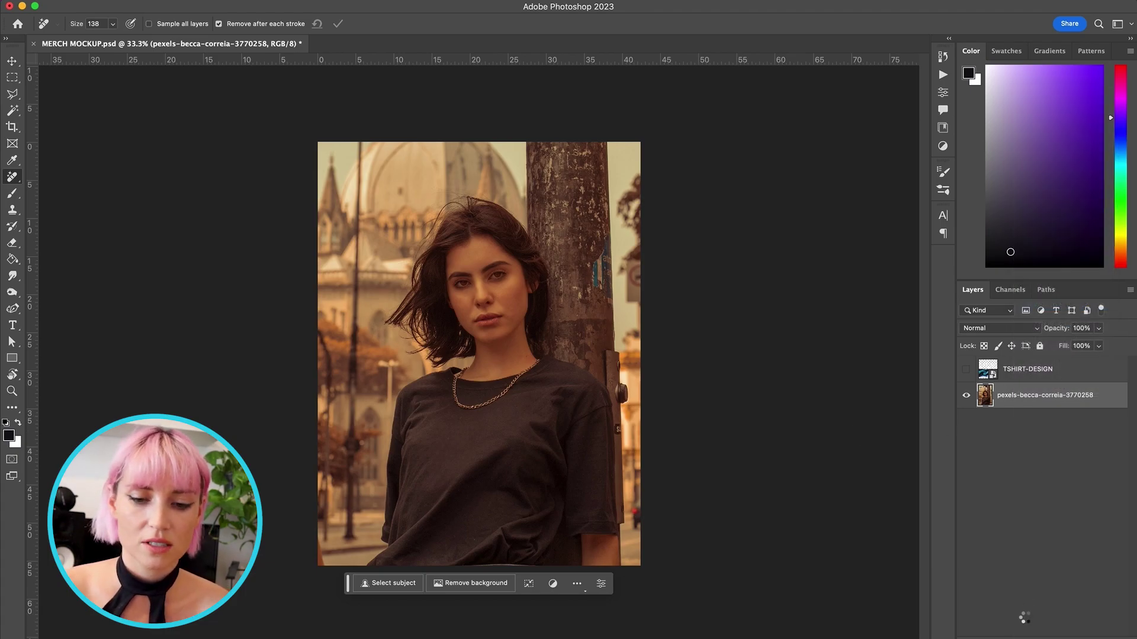
left_click(294, 0)
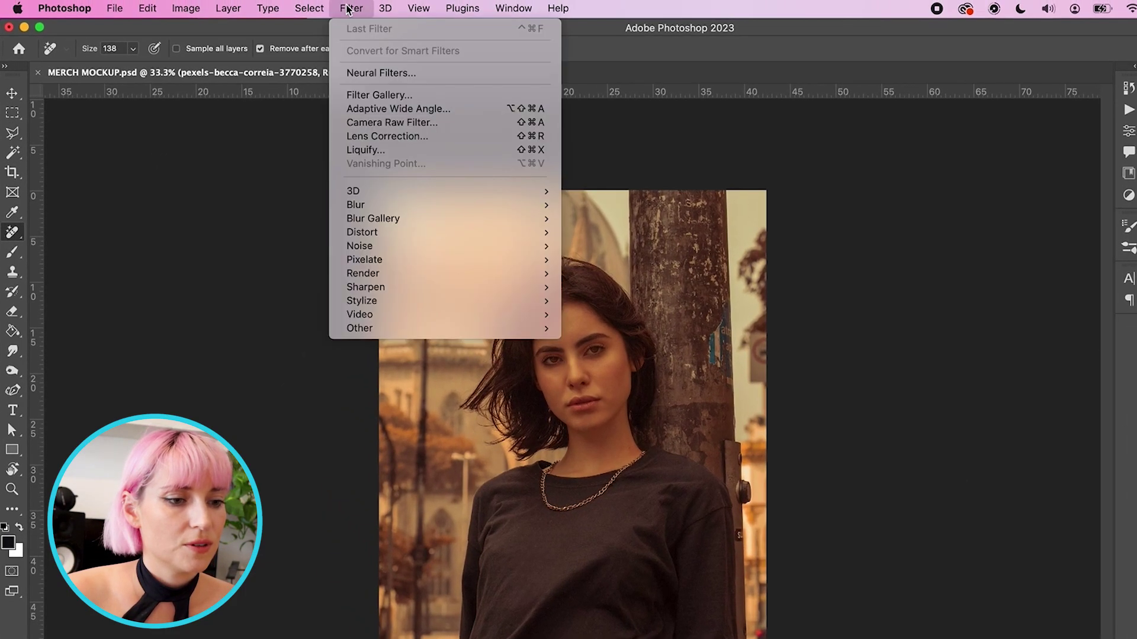
left_click(412, 124)
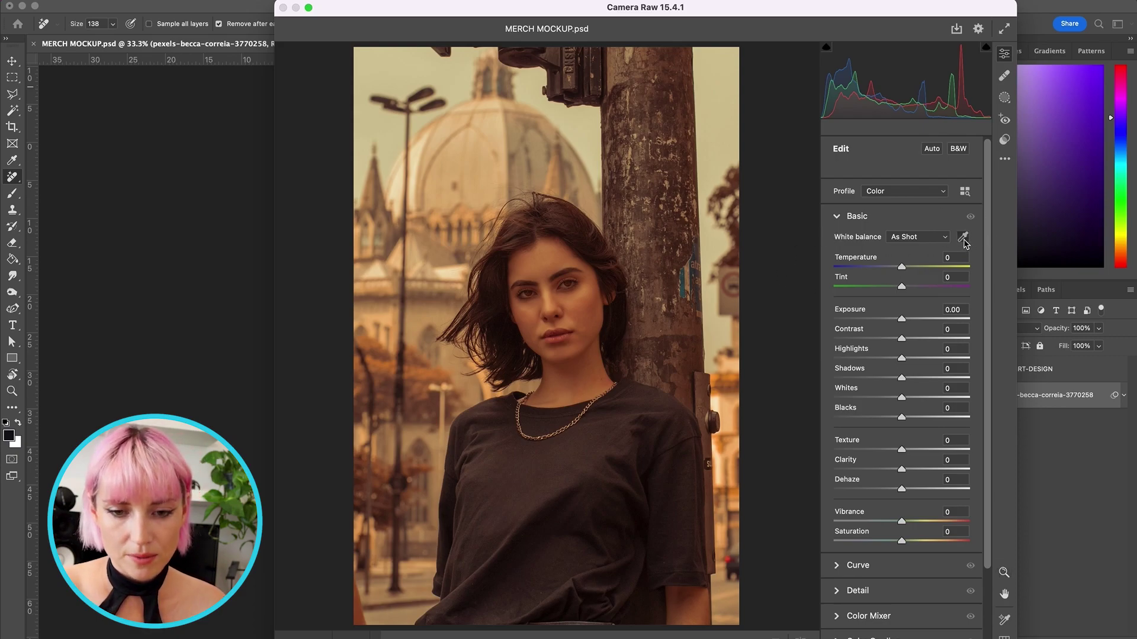
left_click(963, 238)
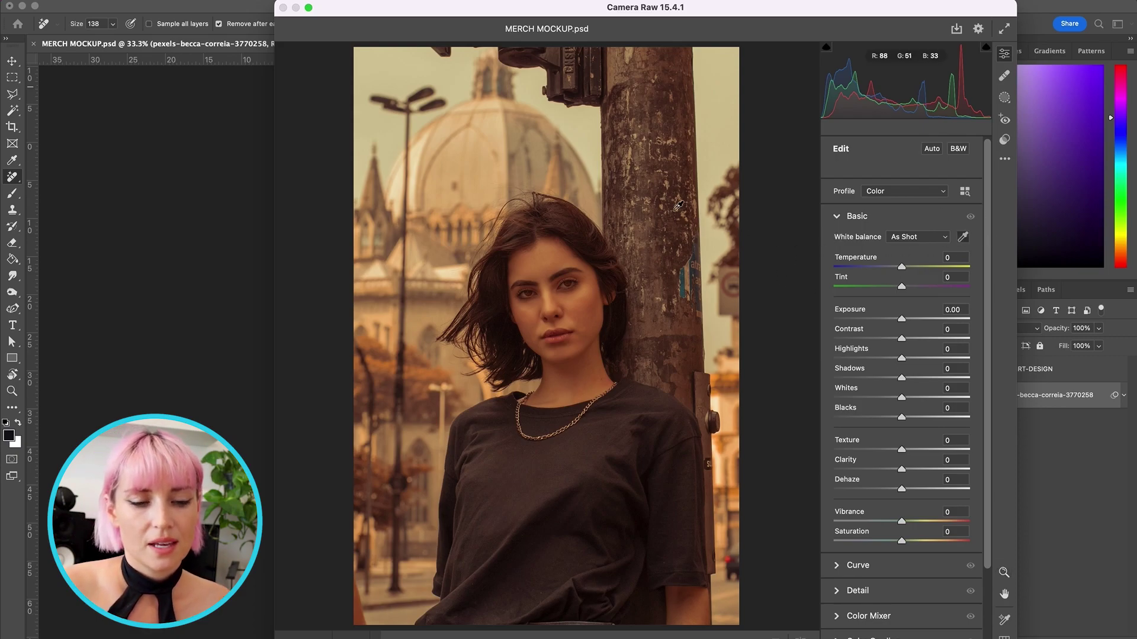
left_click(645, 177)
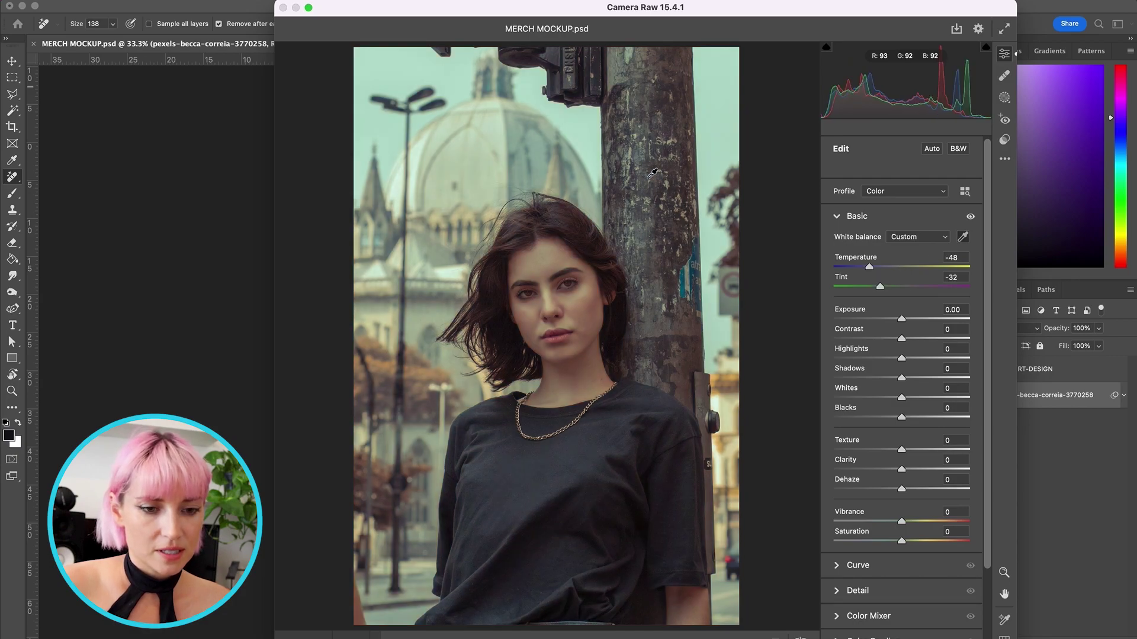
left_click(652, 174)
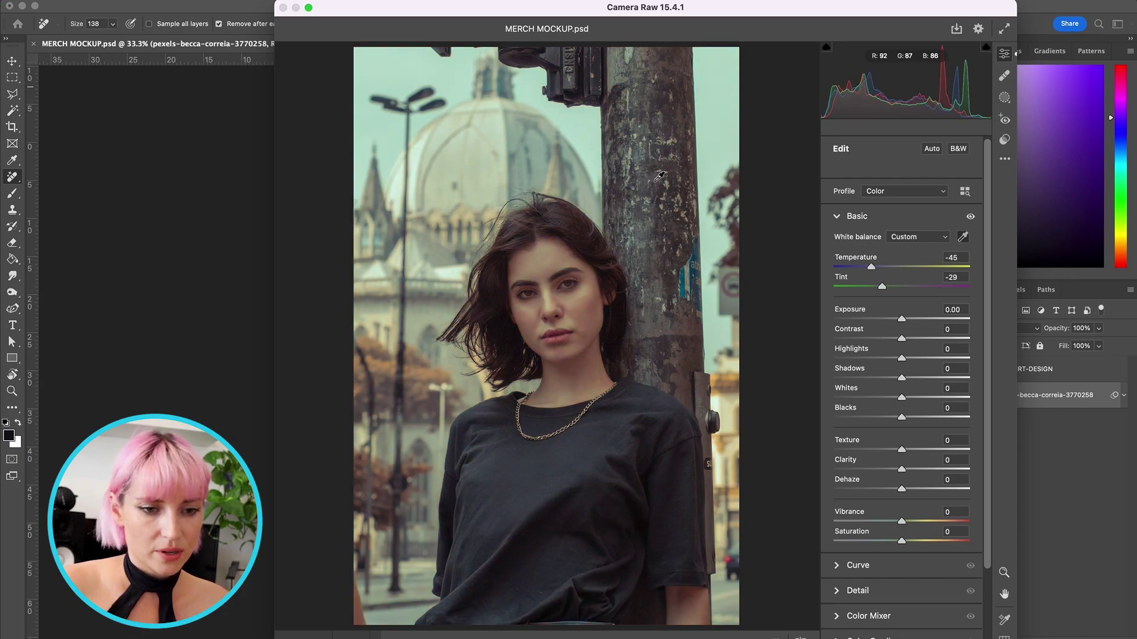
left_click(659, 177)
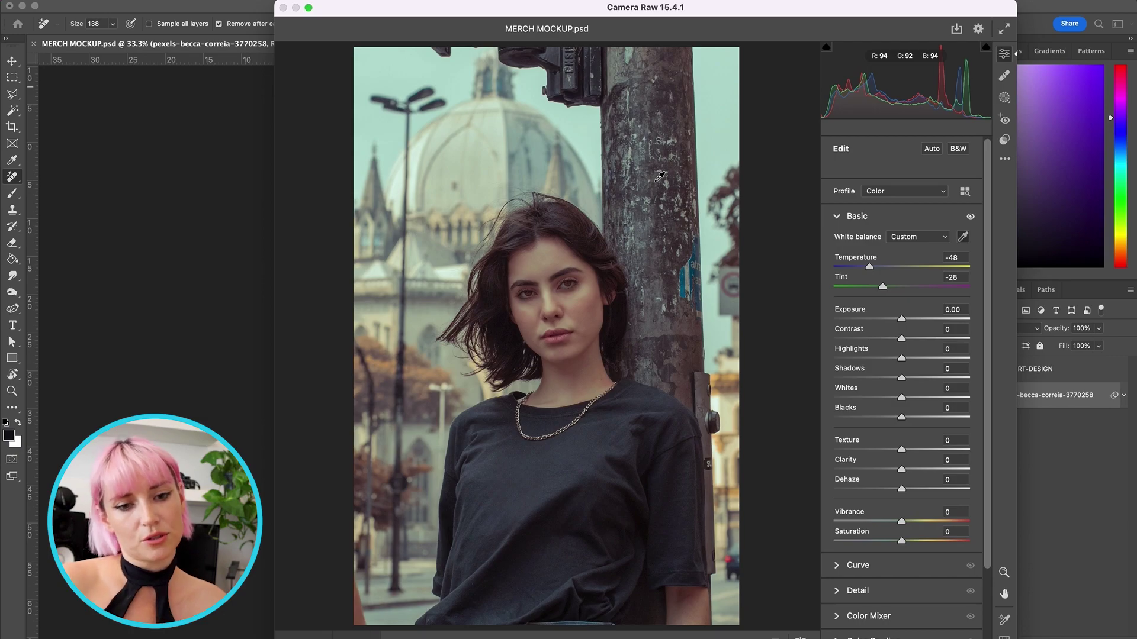
left_click(659, 176)
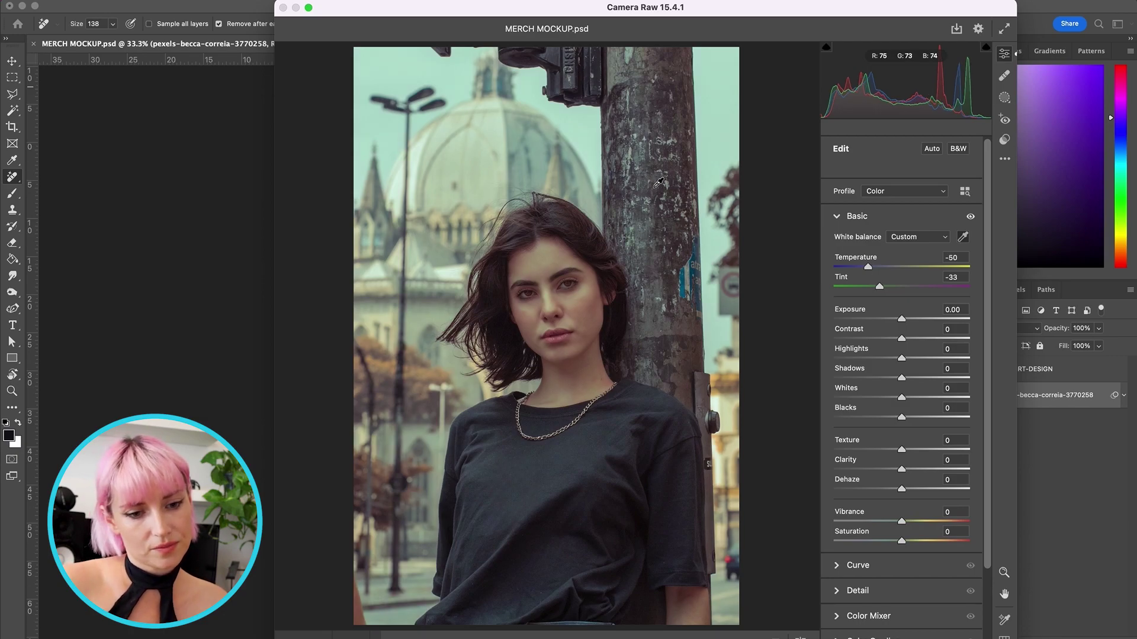
left_click(645, 401)
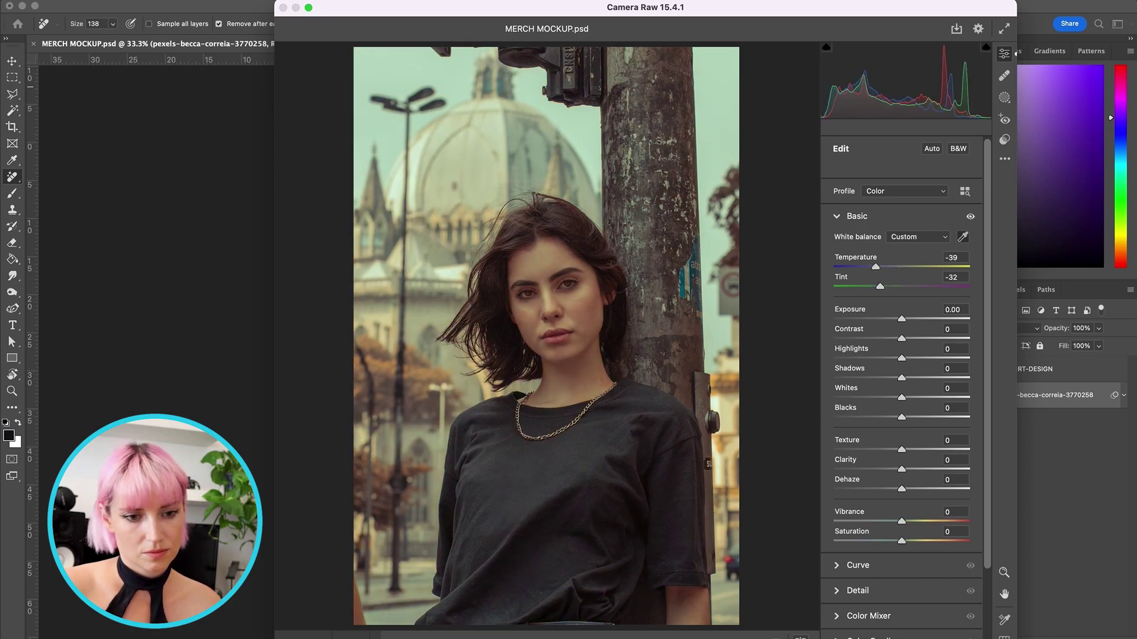
Grade the photo to temperature -48, contrast +15, shadows +38 with boosted vibrance, and apply
left_click_drag(901, 338, 908, 339)
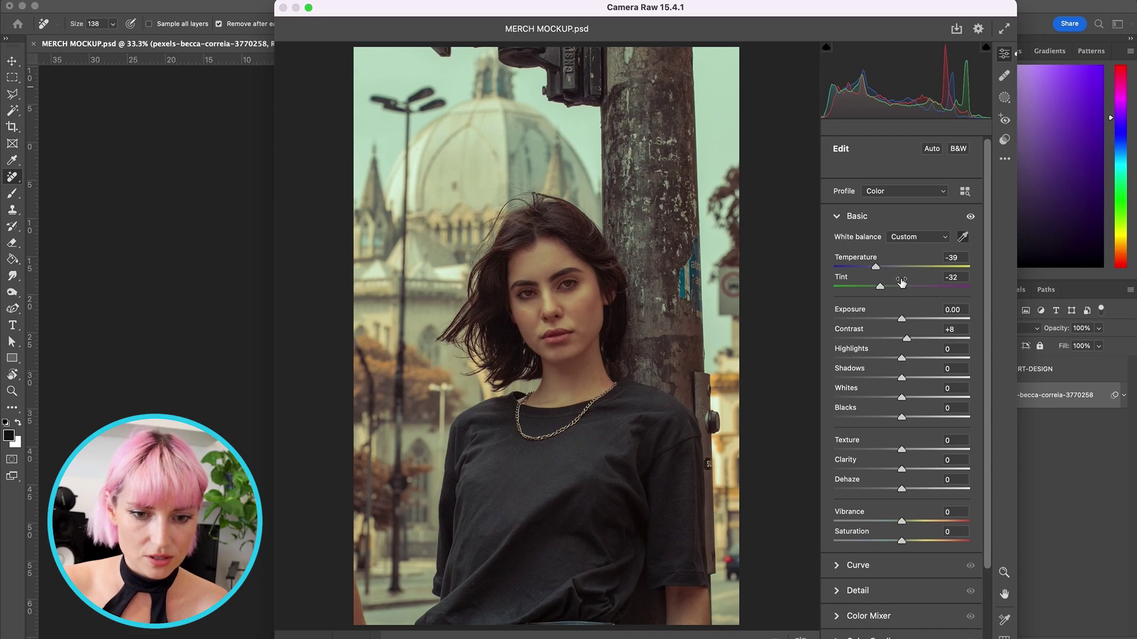
left_click_drag(877, 269, 872, 267)
left_click_drag(907, 340, 891, 359)
left_click_drag(901, 398, 907, 398)
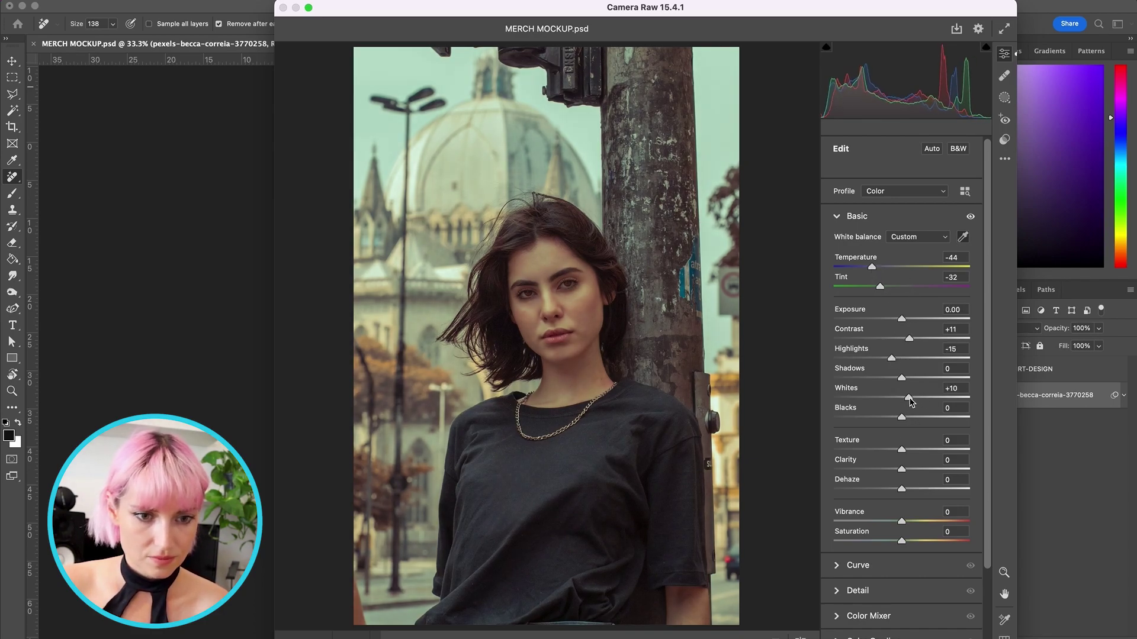
left_click_drag(880, 288, 885, 289)
left_click_drag(901, 417, 896, 418)
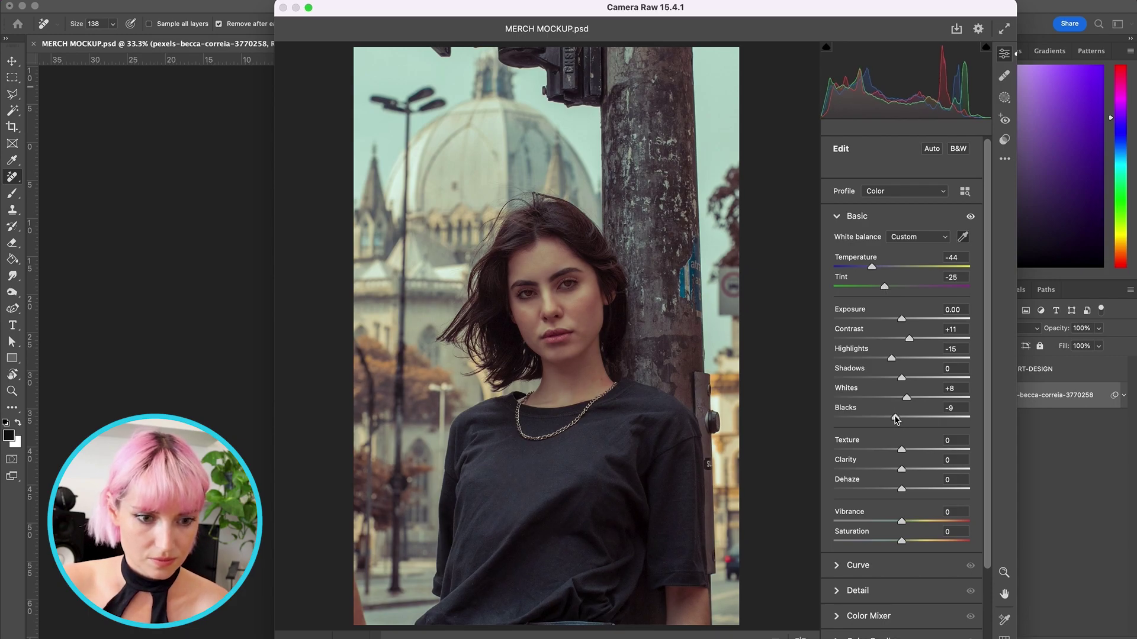
left_click_drag(881, 269, 879, 268)
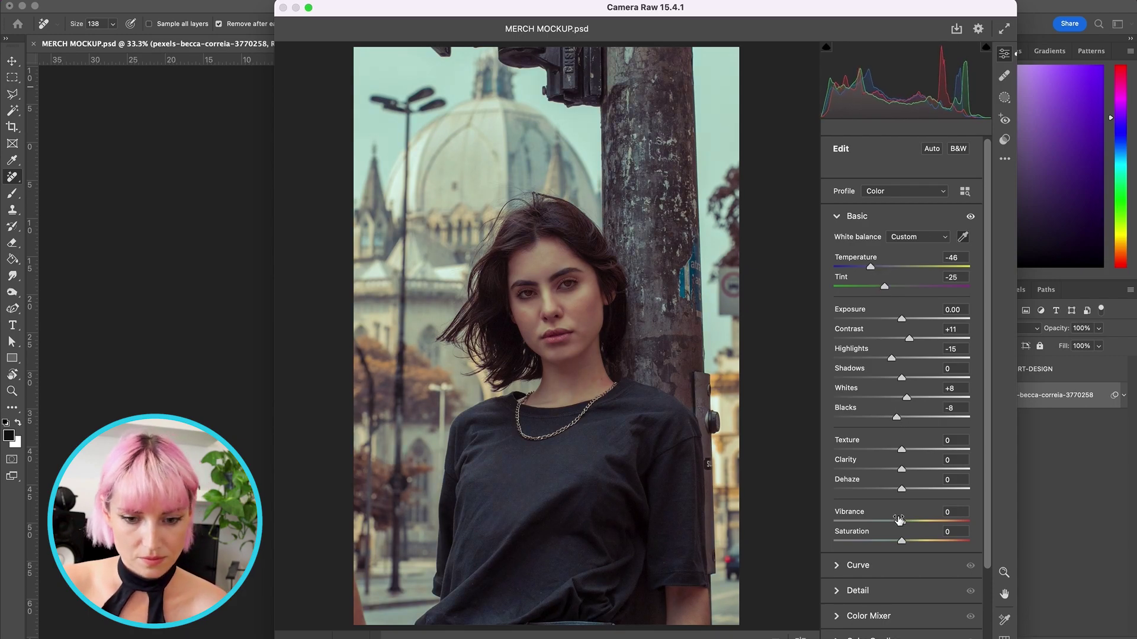
left_click_drag(901, 522, 912, 522)
left_click_drag(901, 378, 927, 378)
left_click_drag(901, 318, 904, 320)
double_click(902, 319)
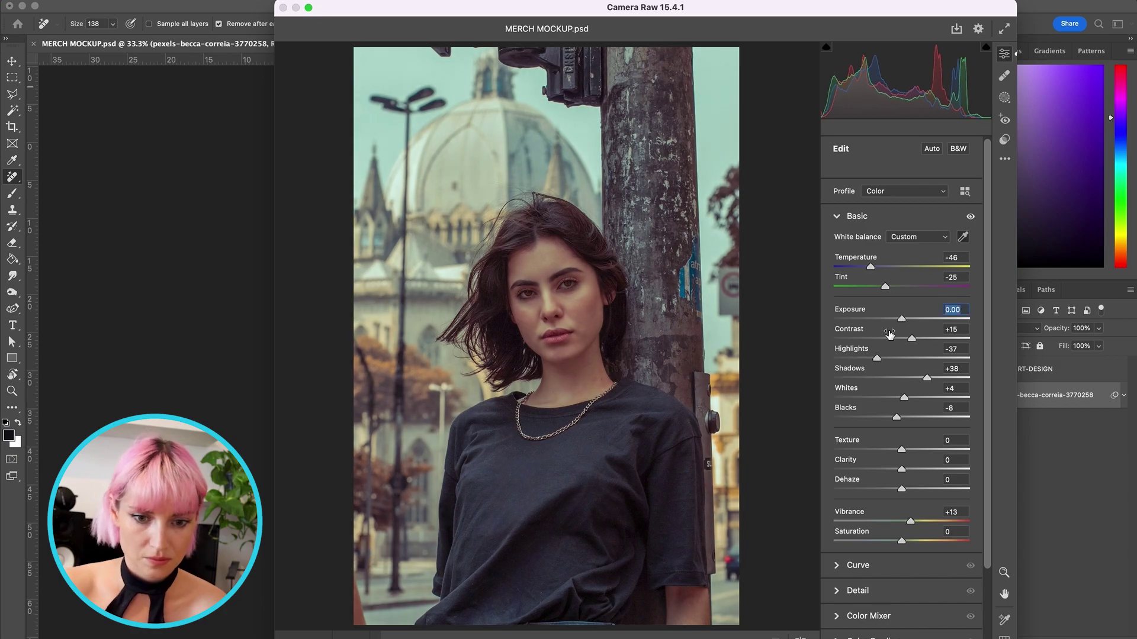
left_click_drag(877, 358, 887, 358)
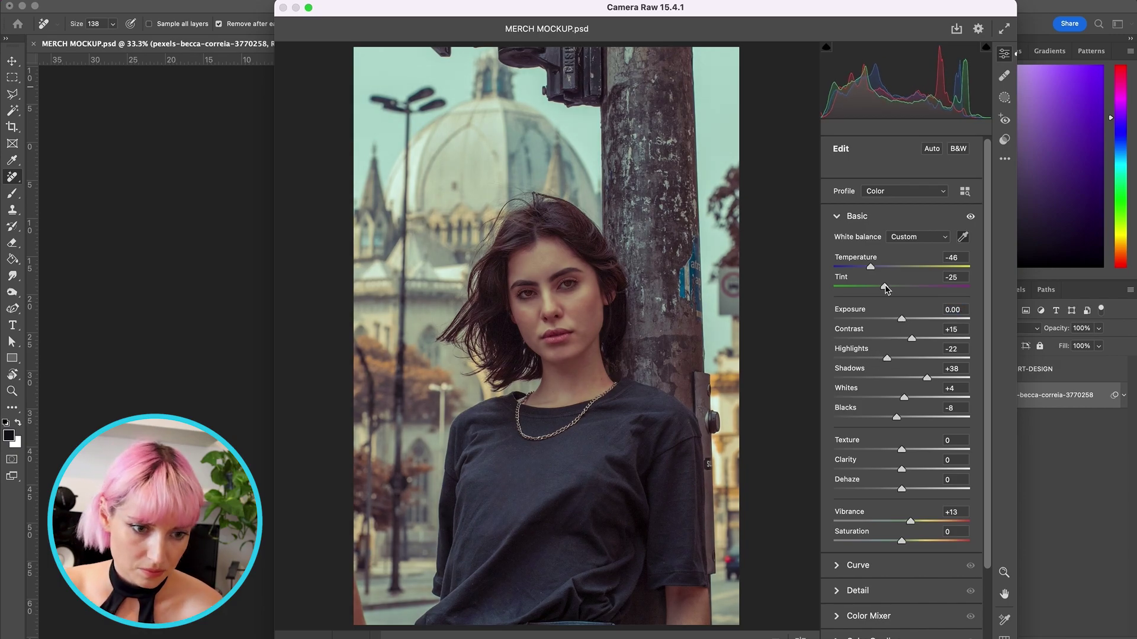
left_click_drag(871, 267, 869, 267)
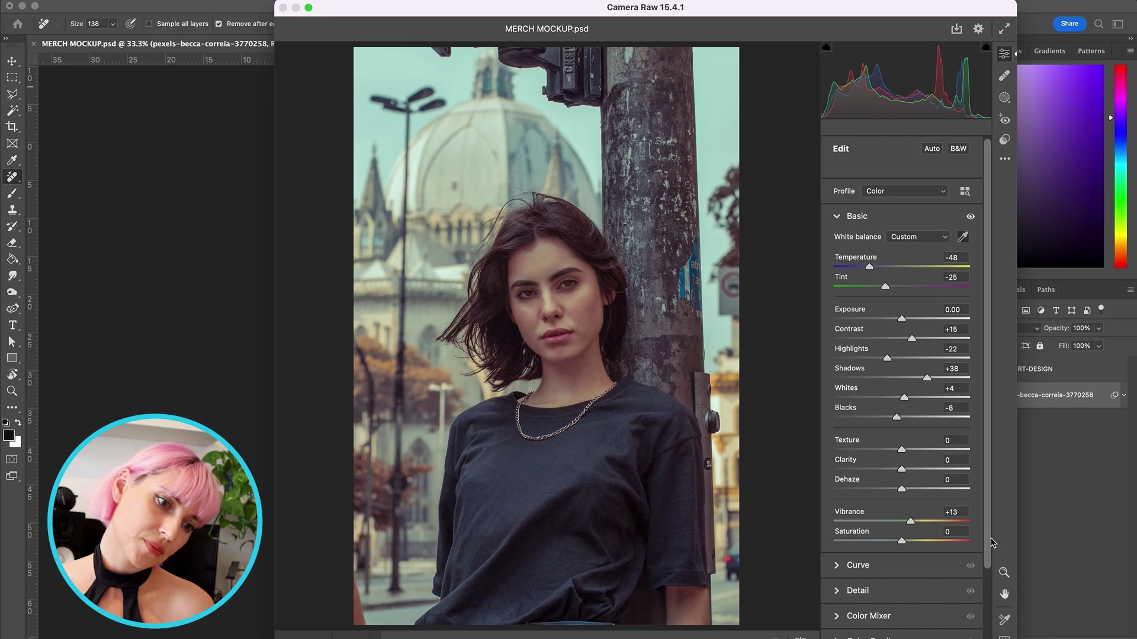
key("Return")
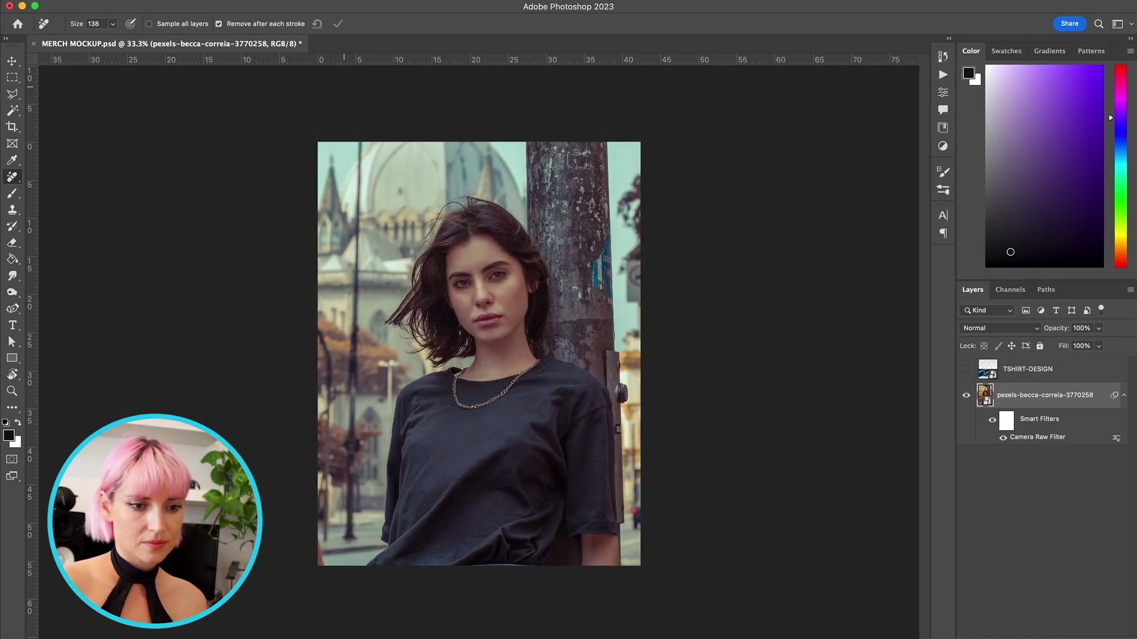
Show the TSHIRT-DESIGN layer and scale it down onto the model's chest
left_click(966, 370)
left_click(1073, 375)
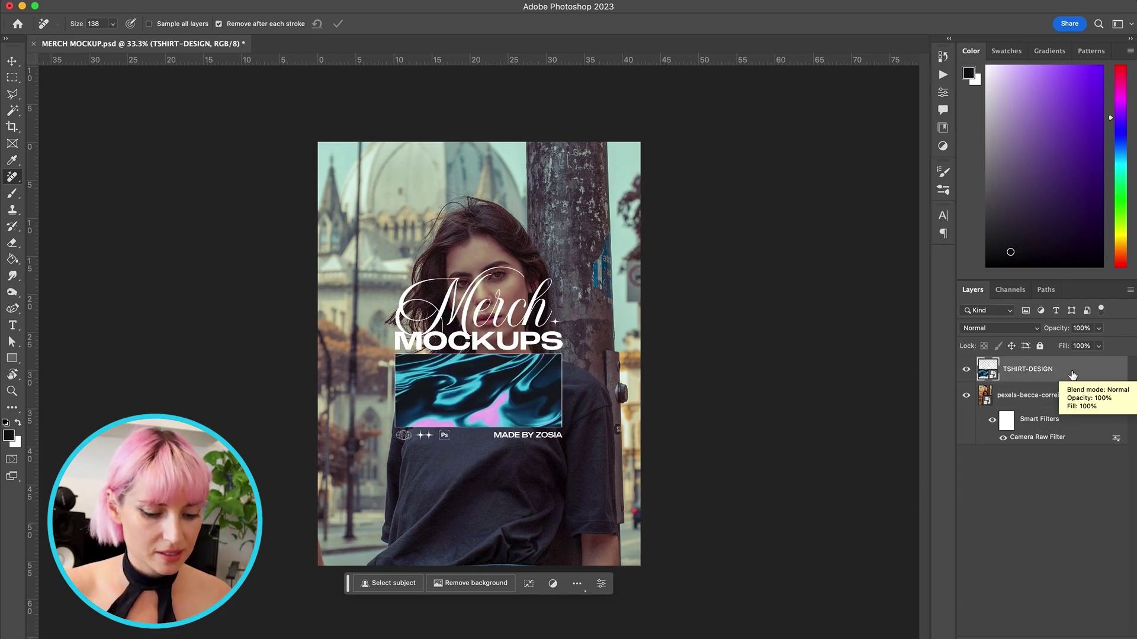
key("cmd+t")
left_click_drag(508, 410, 508, 487)
left_click_drag(584, 329, 507, 392)
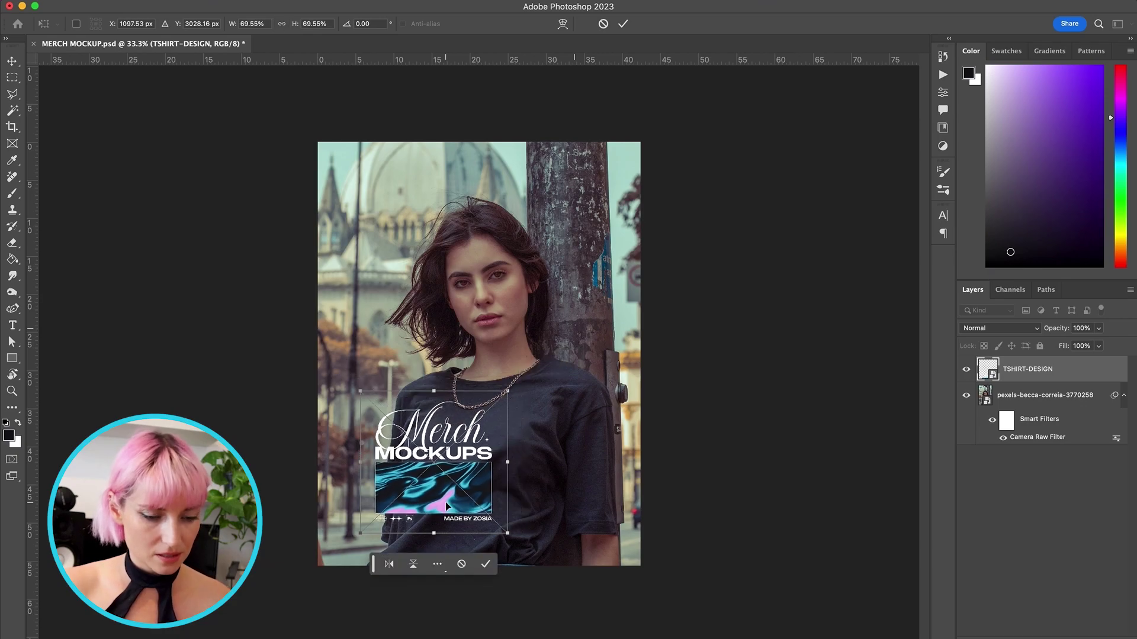
left_click_drag(447, 506, 477, 502)
scroll(477, 502, "up", 5)
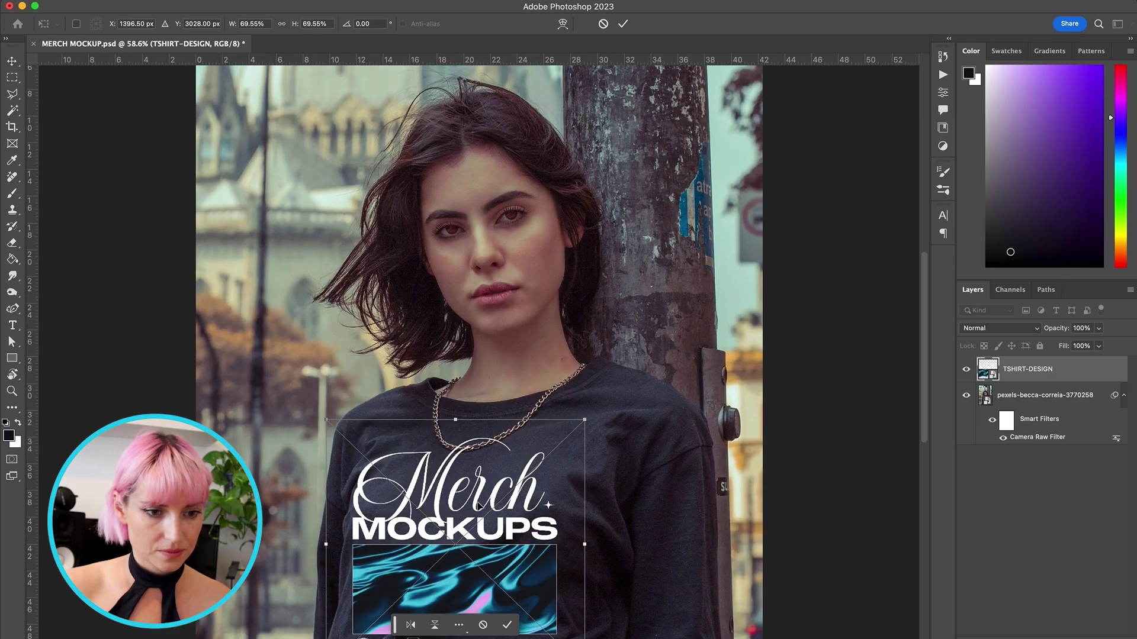
scroll(482, 275, "down", 5)
left_click_drag(483, 275, 492, 273)
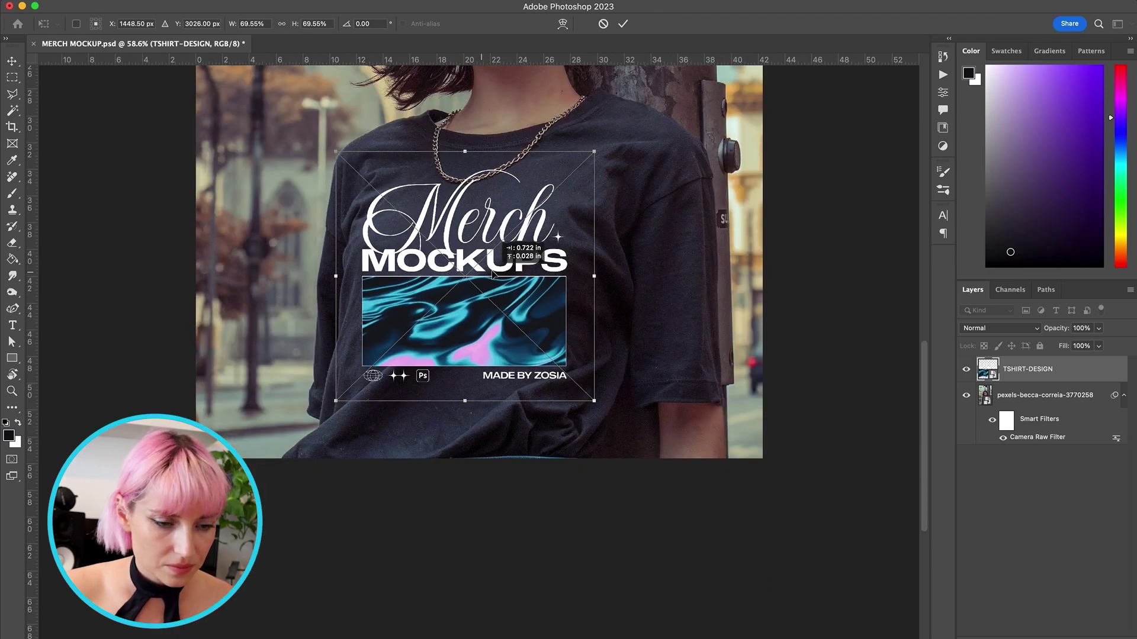
left_click_drag(594, 401, 580, 385)
left_click_drag(515, 299, 522, 302)
Distort the design's corners inward to match the shirt's angle
right_click(468, 265)
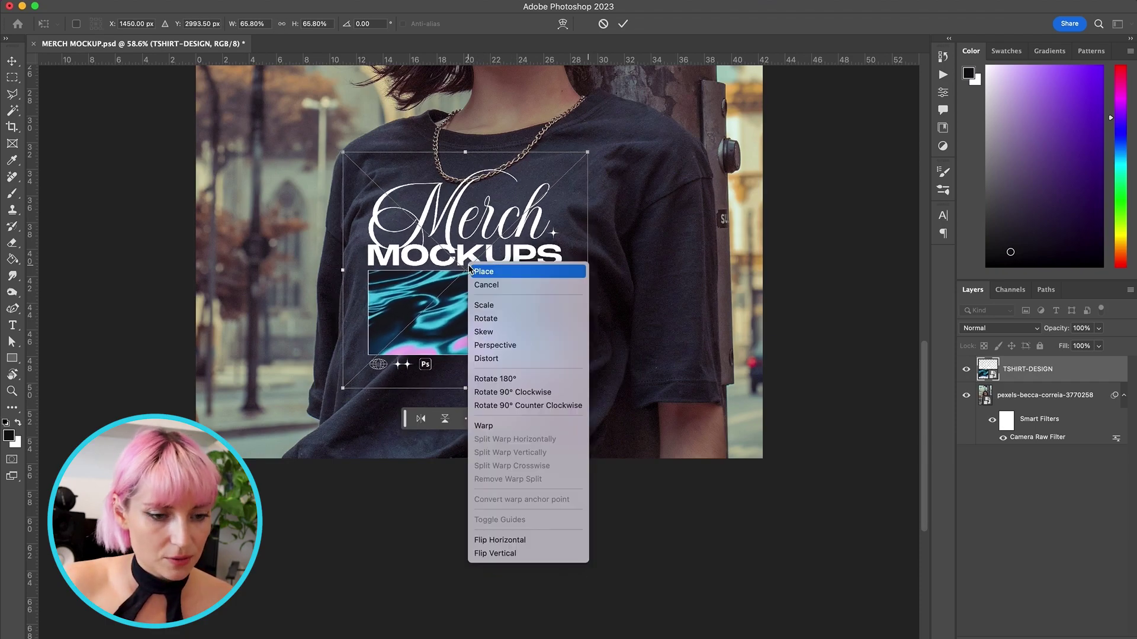
left_click(501, 358)
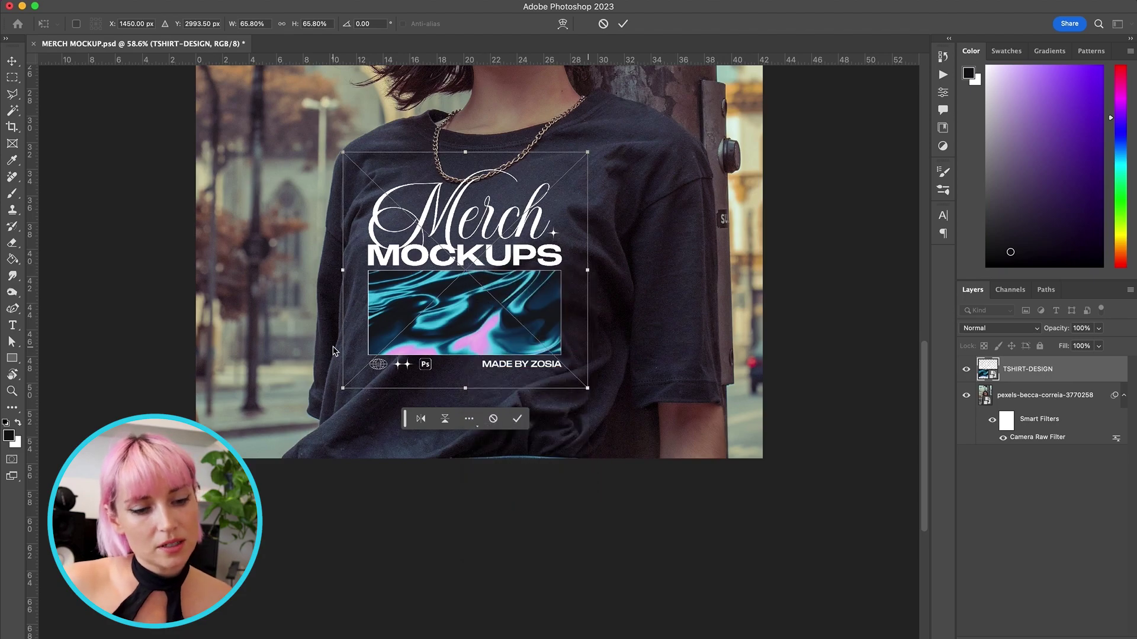
left_click_drag(344, 156, 351, 158)
left_click_drag(587, 388, 579, 389)
left_click_drag(342, 388, 349, 386)
left_click_drag(351, 153, 358, 153)
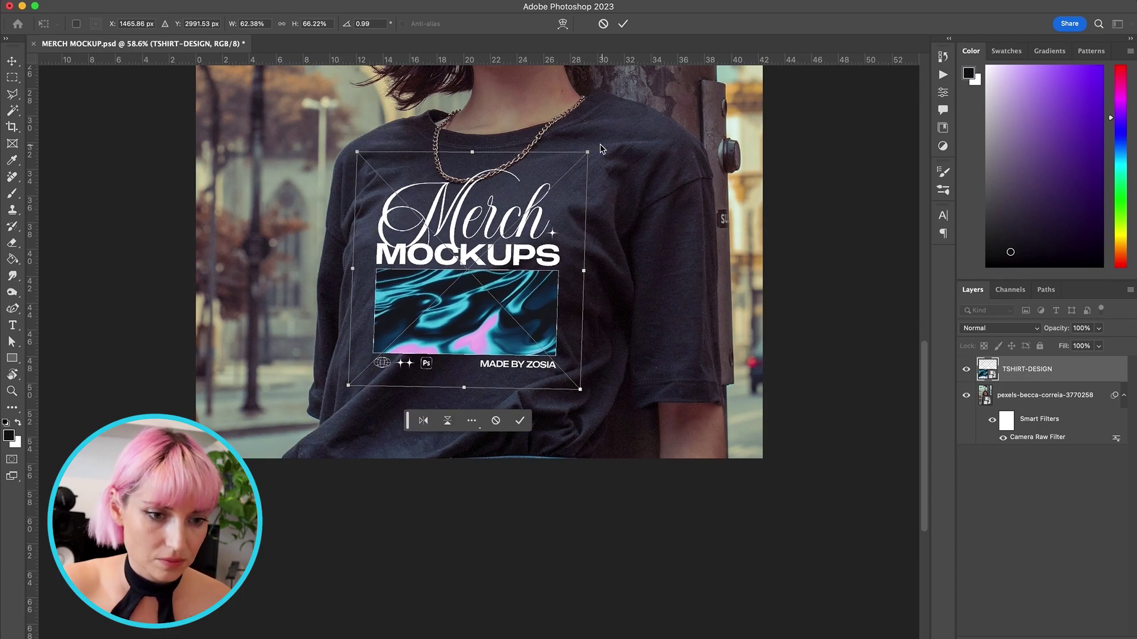
left_click_drag(581, 392, 575, 396)
left_click_drag(358, 154, 364, 155)
key("super+minus")
scroll(414, 236, "up", 3)
key("Return")
Shrink the design slightly more and nudge it left and down on the chest
key("super+t")
right_click(477, 392)
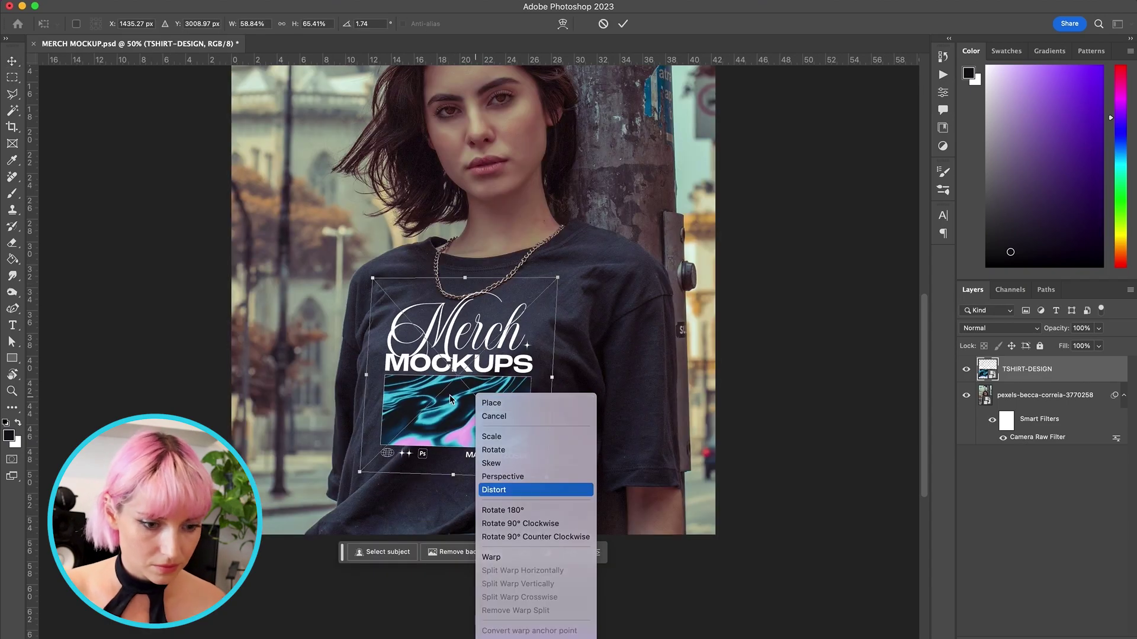
left_click(496, 489)
key("Return")
key("super+t")
left_click_drag(554, 479, 553, 477)
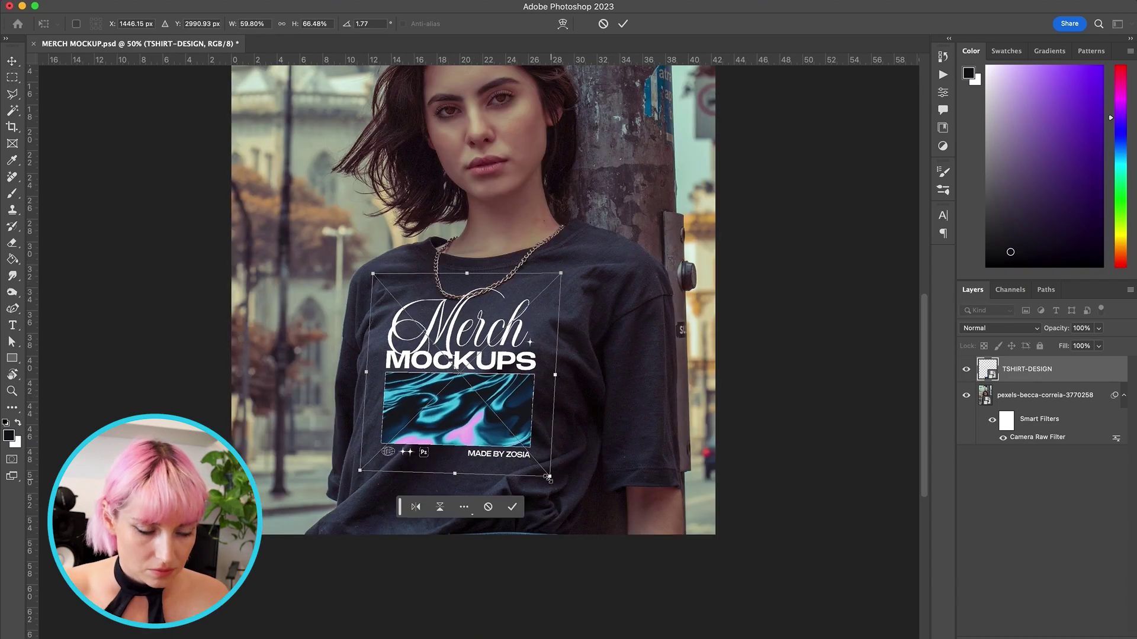
key("Return")
key("shift+Left")
key("shift+Down")
key("shift+Down")
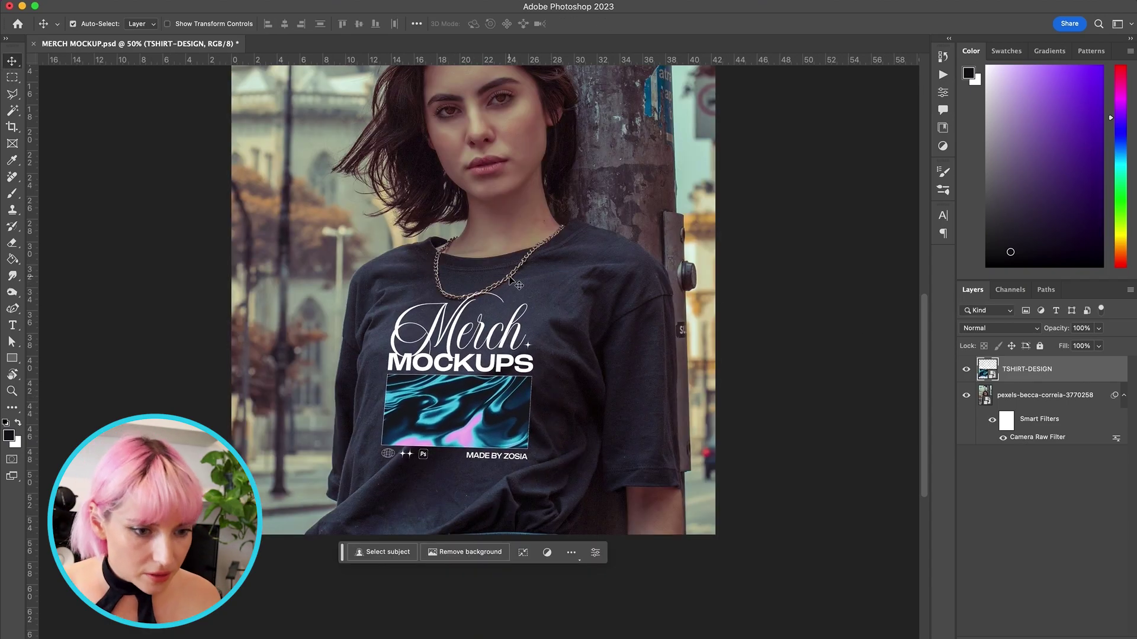
Drop the TSHIRT-DESIGN layer's opacity to 57% so the dark shirt shows through
scroll(473, 355, "up", 5)
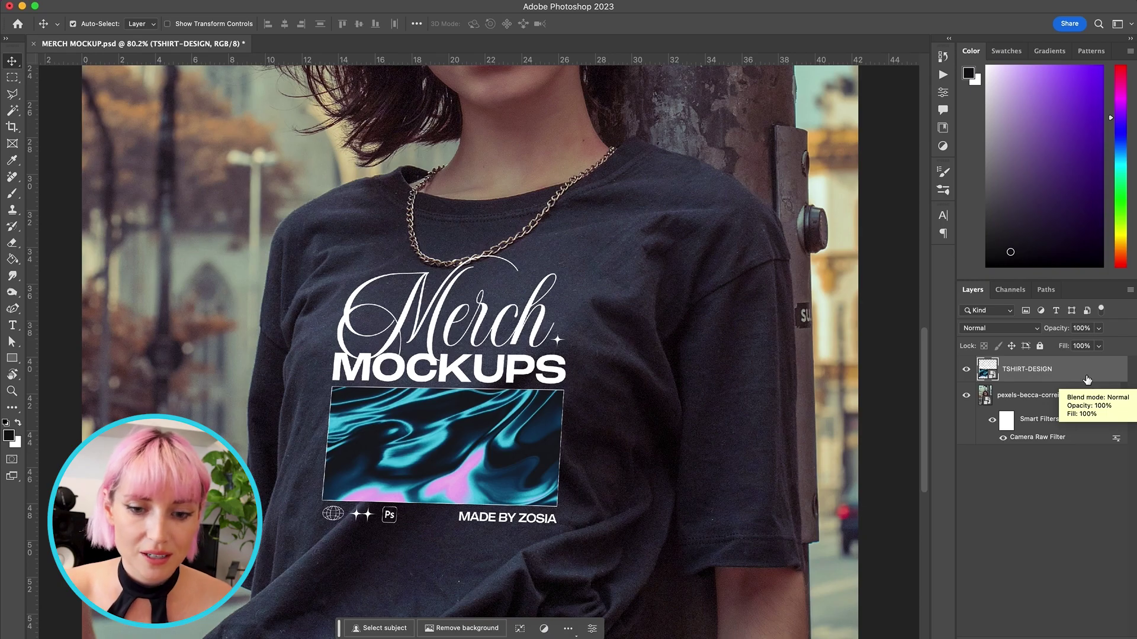
left_click(1100, 329)
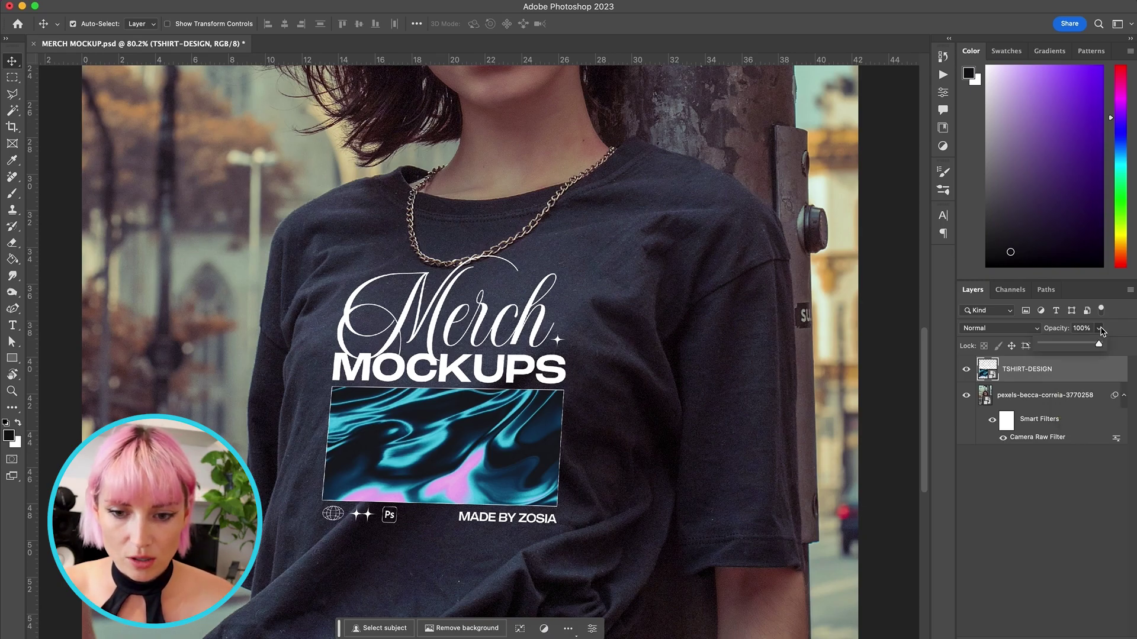
left_click_drag(1099, 345, 1073, 347)
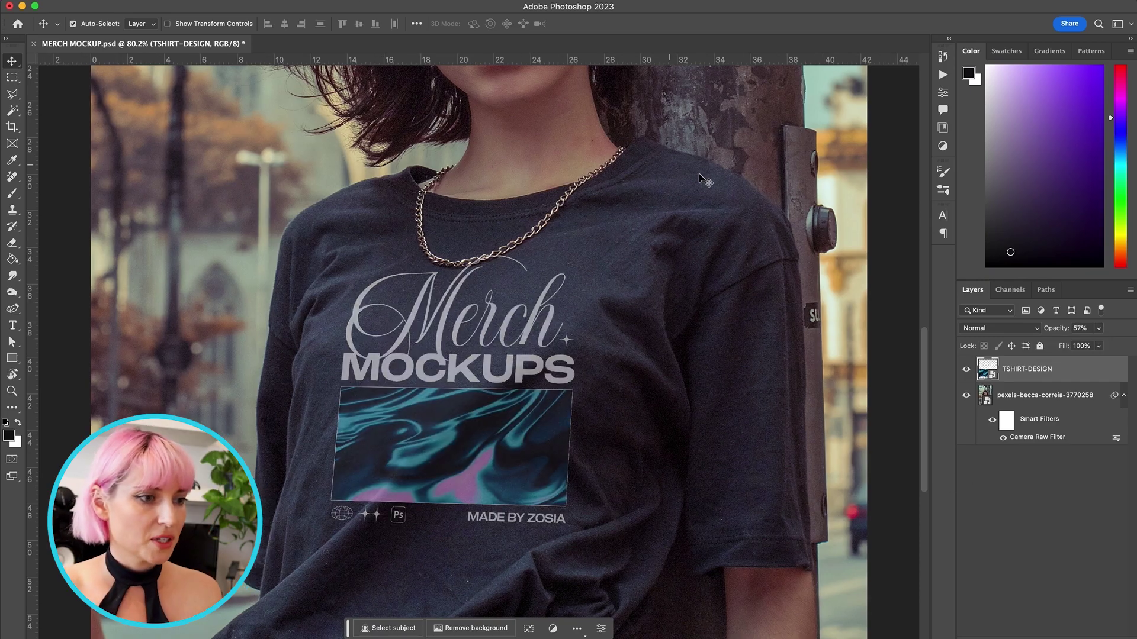
left_click(350, 8)
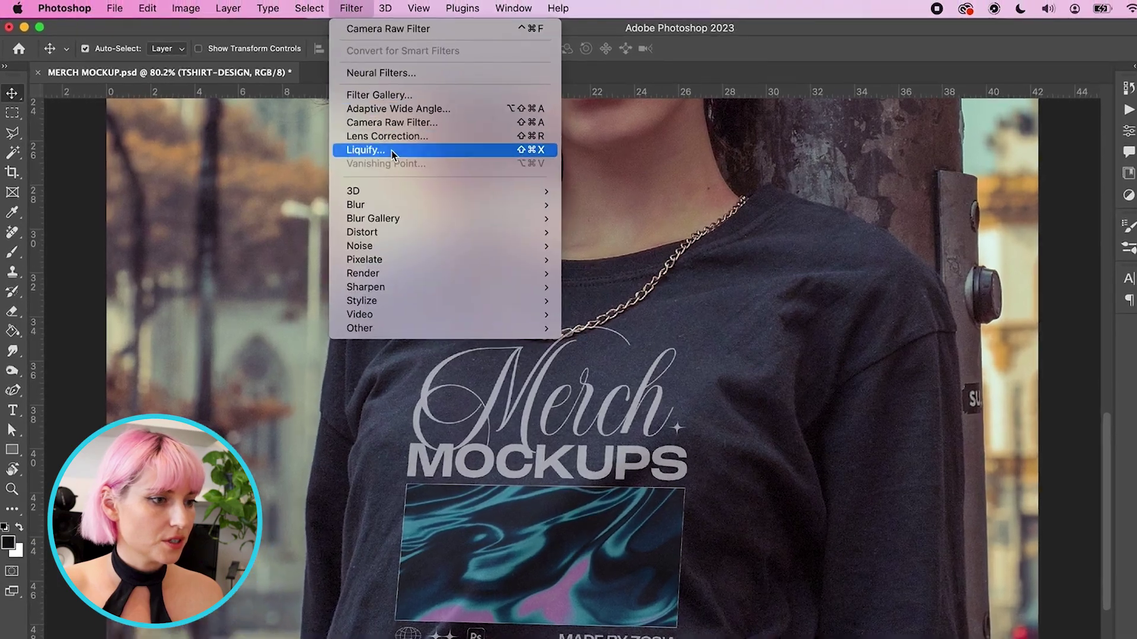
left_click(394, 154)
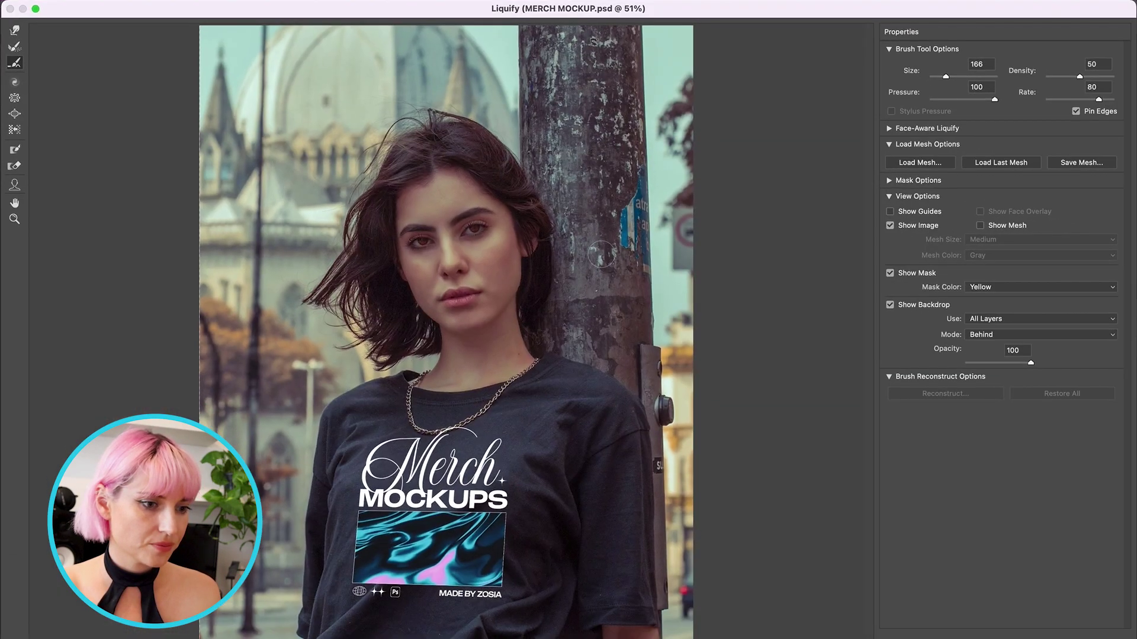
Make the Liquify backdrop partly transparent and size up the Forward Warp brush
left_click(891, 306)
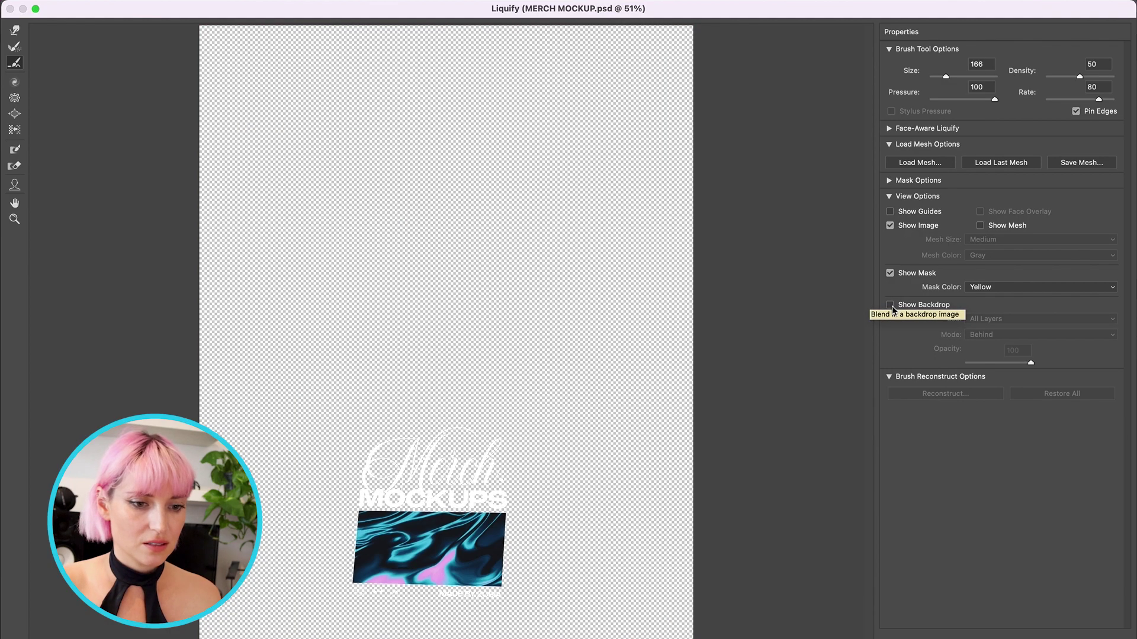
left_click(891, 305)
left_click_drag(1031, 363, 991, 367)
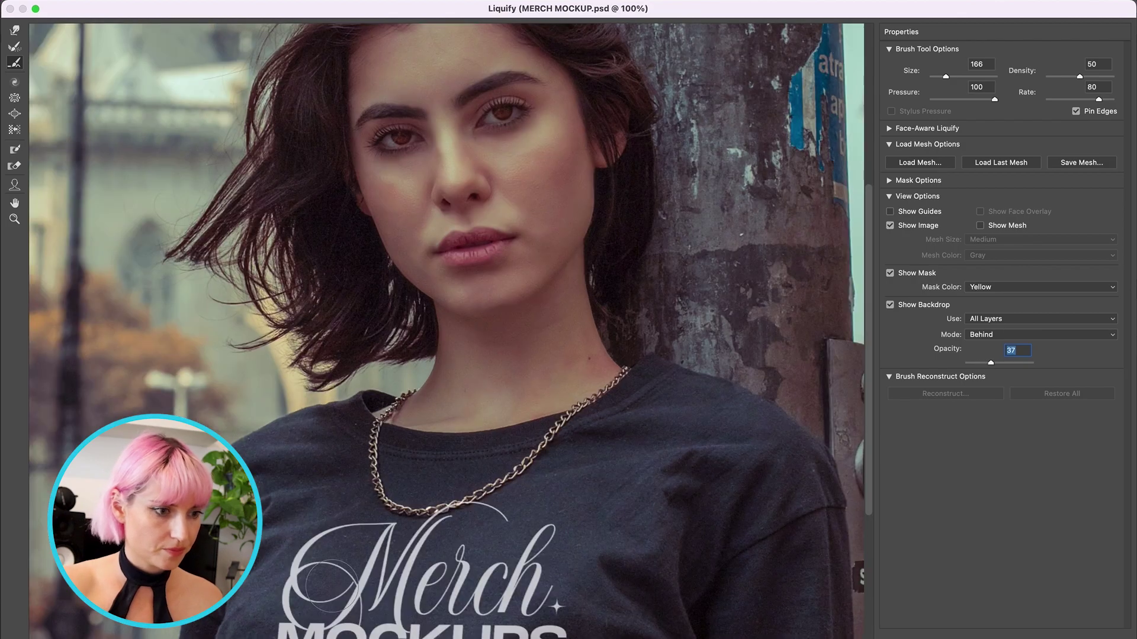
scroll(332, 586, "down", 10)
key("w")
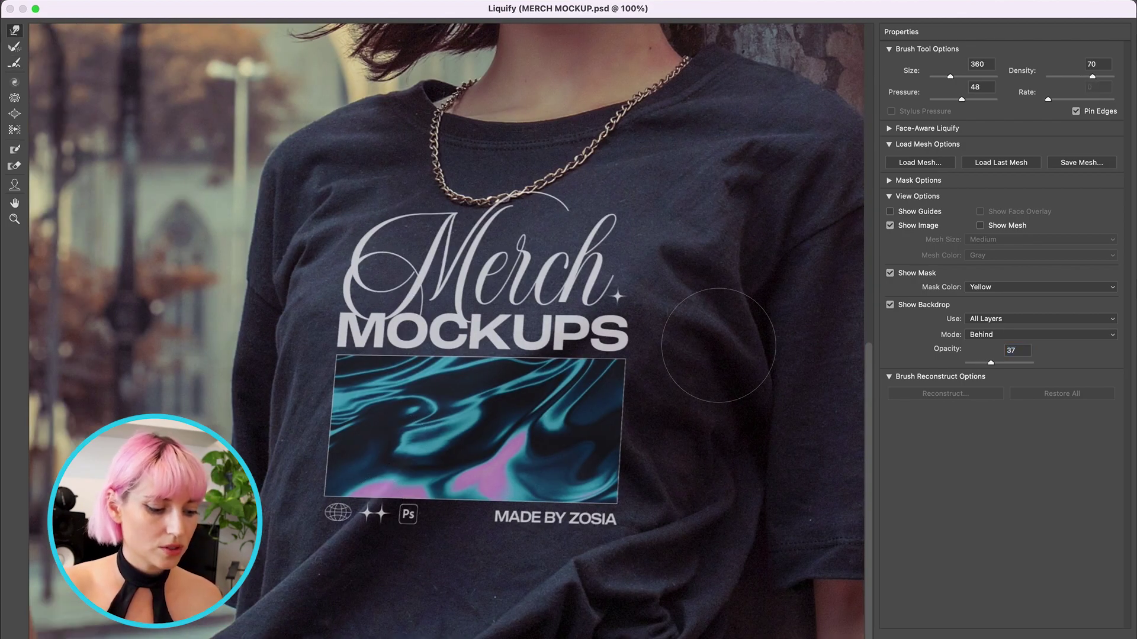
left_click_drag(500, 313, 561, 311)
left_click_drag(363, 525, 266, 529)
Warp the graphic's bottom edge near the Ps logo and stars icon along the folds
key("super+plus")
key("super+plus")
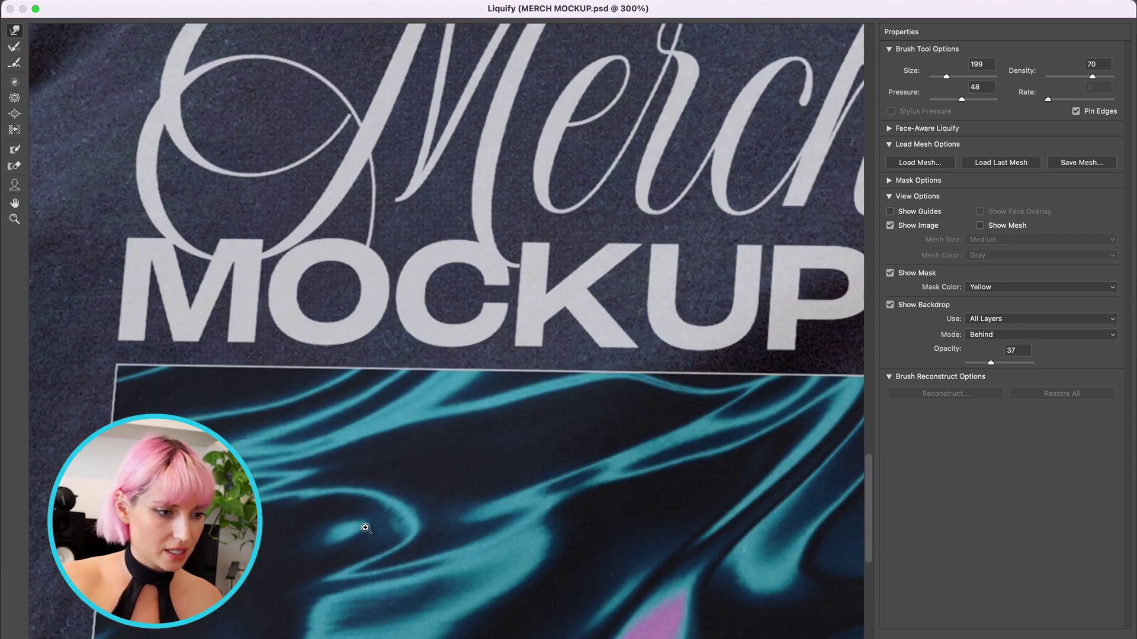
scroll(473, 355, "down", 10)
scroll(473, 178, "up", 5)
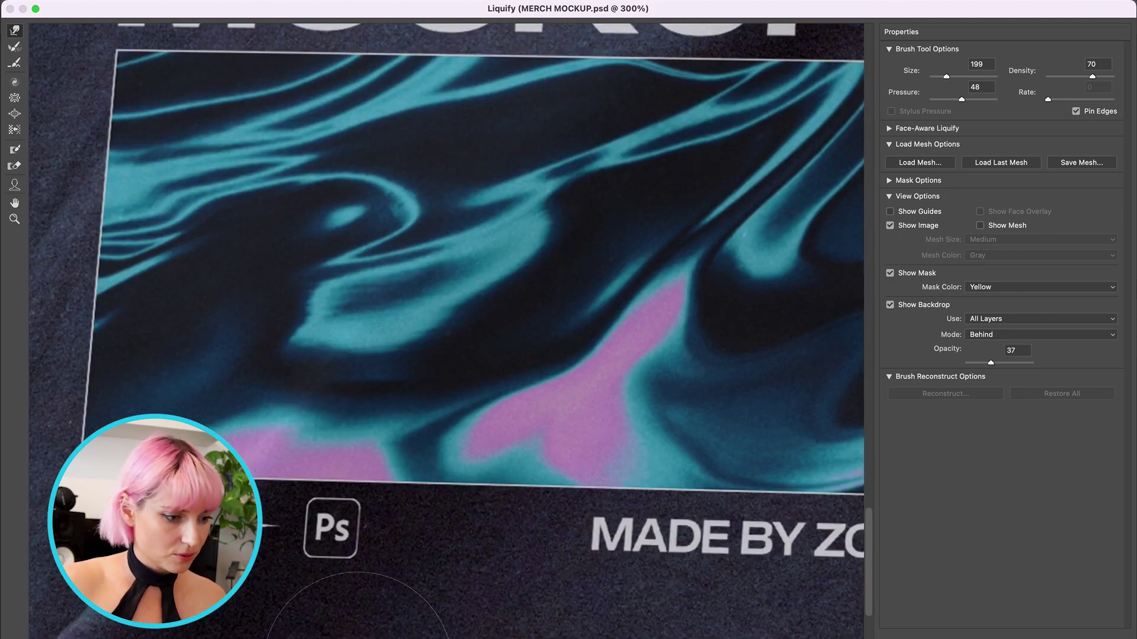
left_click_drag(271, 510, 285, 492)
left_click_drag(991, 362, 1009, 364)
left_click_drag(275, 491, 266, 487)
left_click_drag(433, 481, 373, 482)
left_click_drag(263, 502, 258, 498)
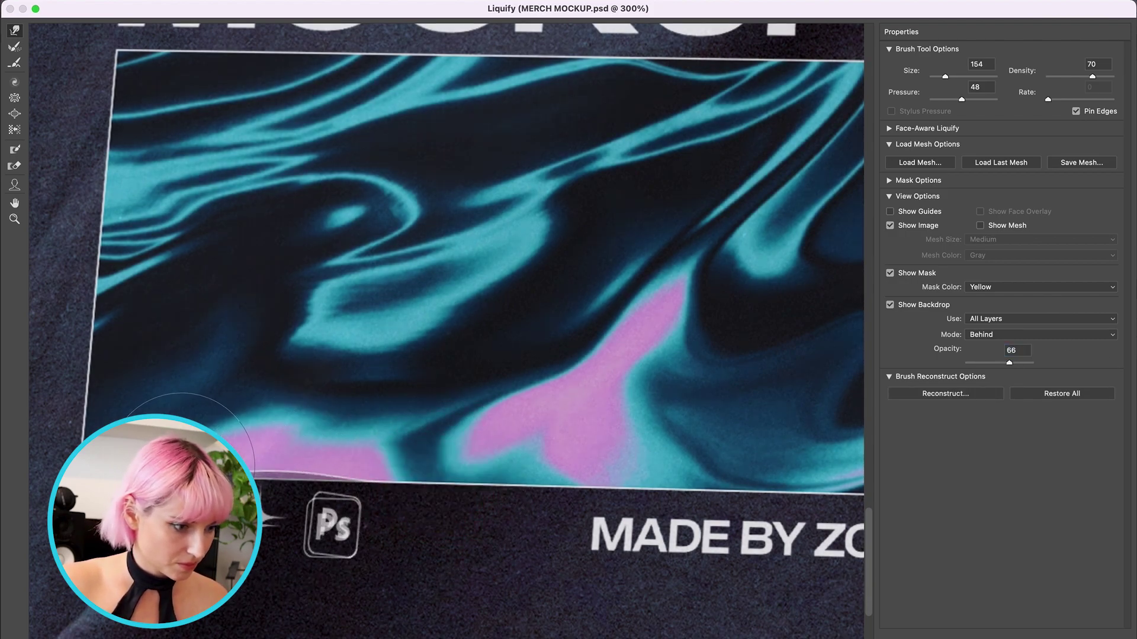
left_click_drag(344, 518, 313, 518)
key("bracketleft")
key("bracketleft")
key("bracketleft")
key("bracketleft")
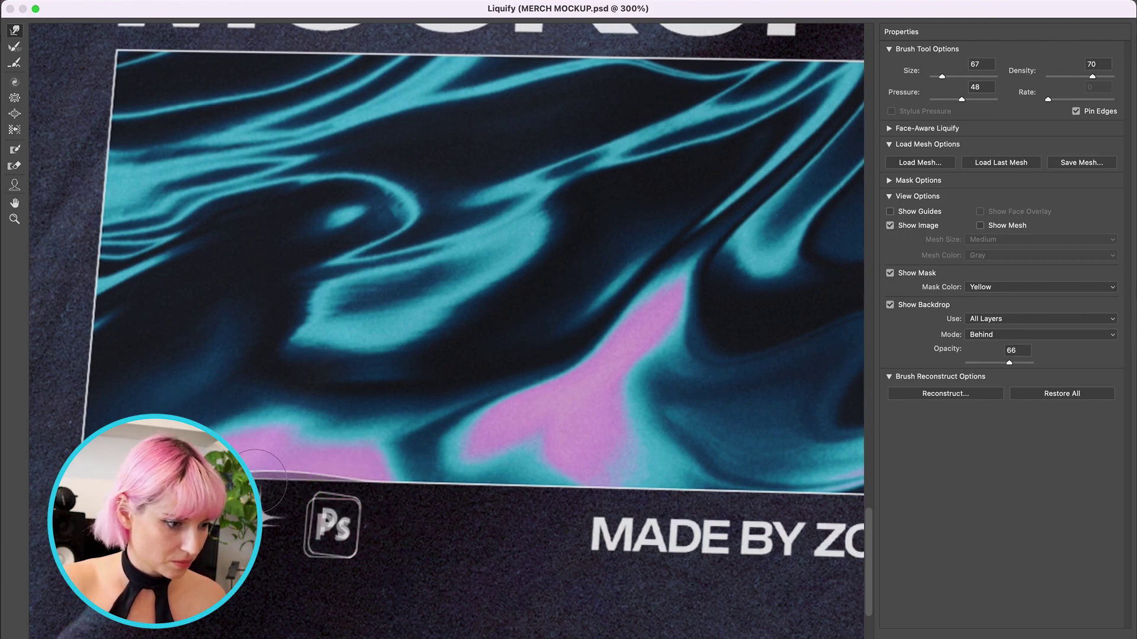
Reshape the graphic's right edge and bend the PS of MOCKUPS, lowering brush pressure to 37
scroll(309, 486, "right", 10)
left_click_drag(649, 307, 751, 314)
left_click_drag(683, 305, 675, 293)
left_click_drag(646, 351, 652, 355)
left_click_drag(646, 270, 656, 267)
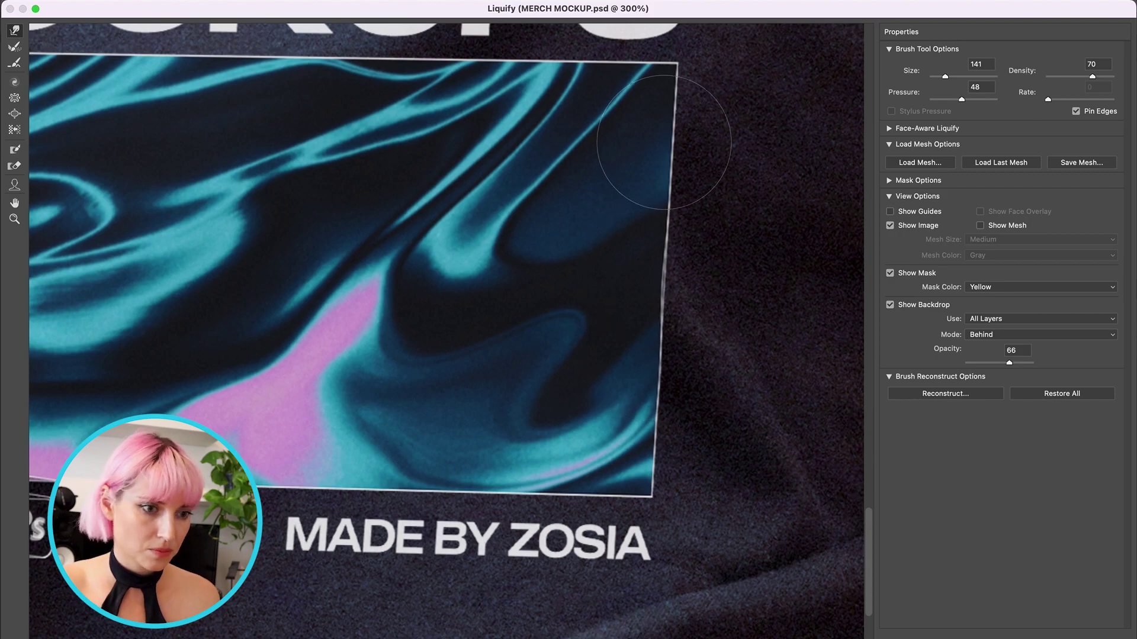
key("super+minus")
left_click(672, 482)
scroll(652, 504, "up", 6)
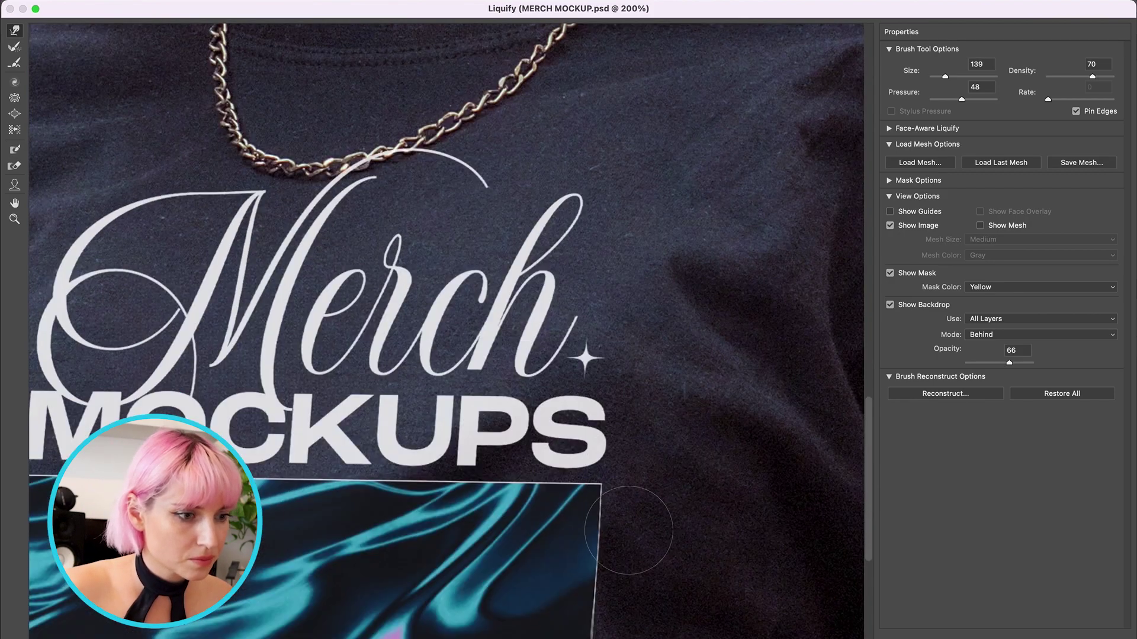
key("bracketright")
key("bracketright")
key("bracketright")
key("bracketright")
left_click(543, 411)
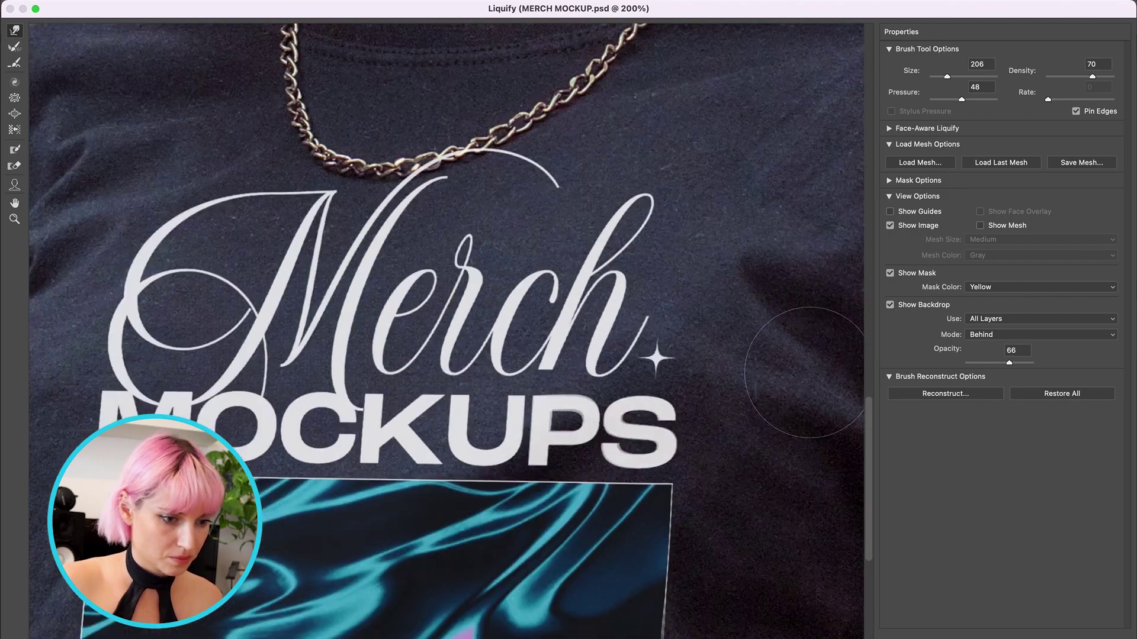
scroll(791, 335, "down", 8)
left_click(981, 363)
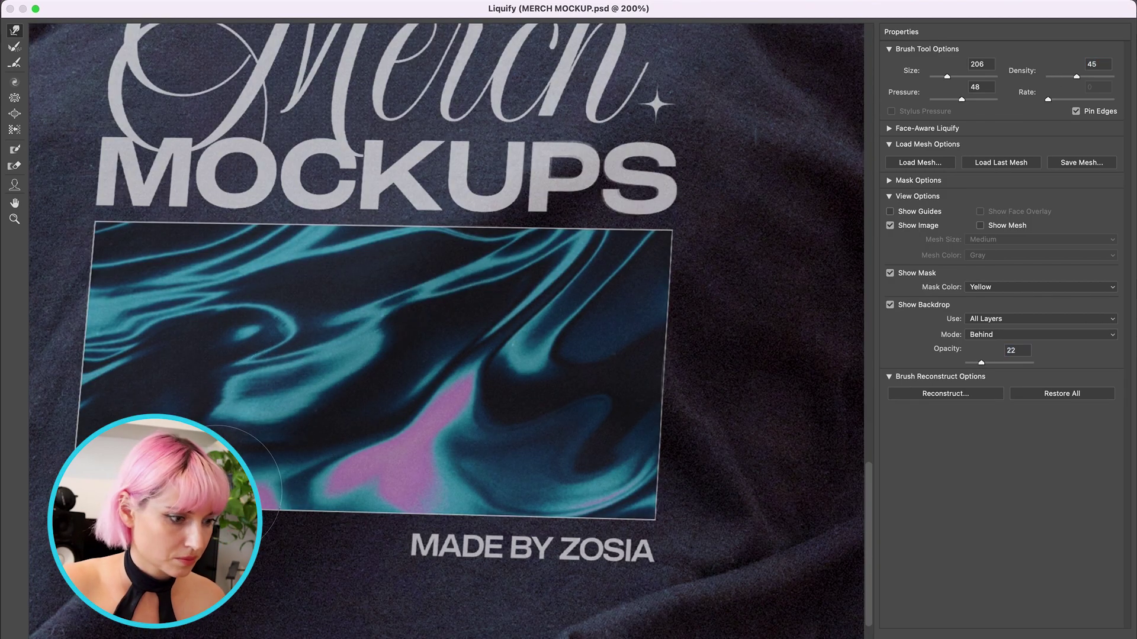
left_click_drag(961, 99, 943, 99)
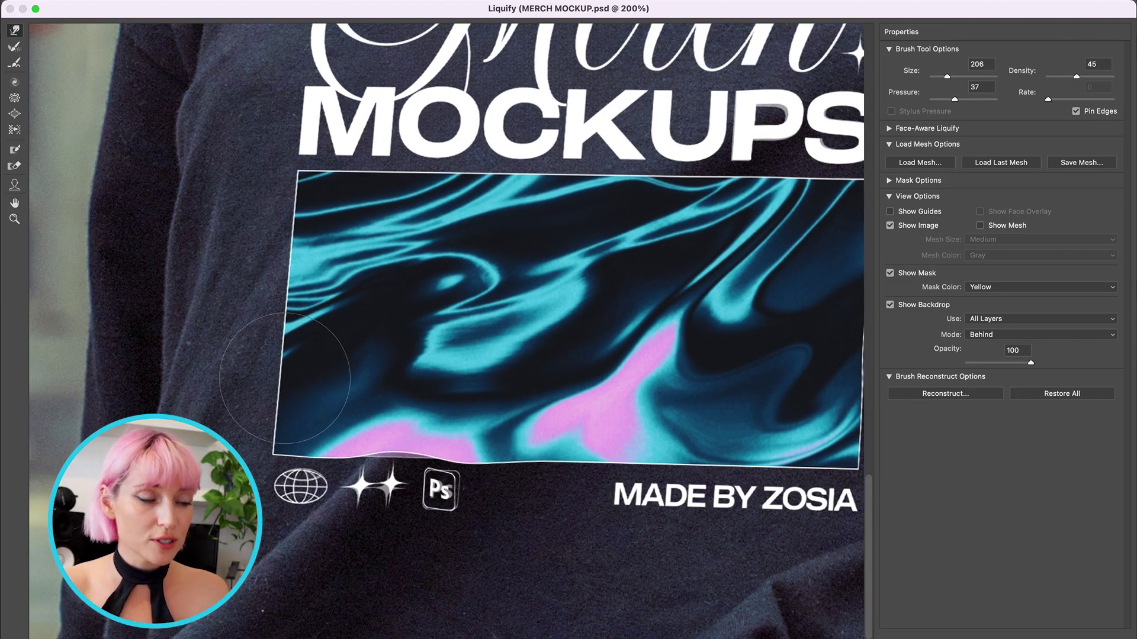
Reconstruct the print's over-warped bottom edge and nudge the maker's credit line slightly down-left
left_click(16, 47)
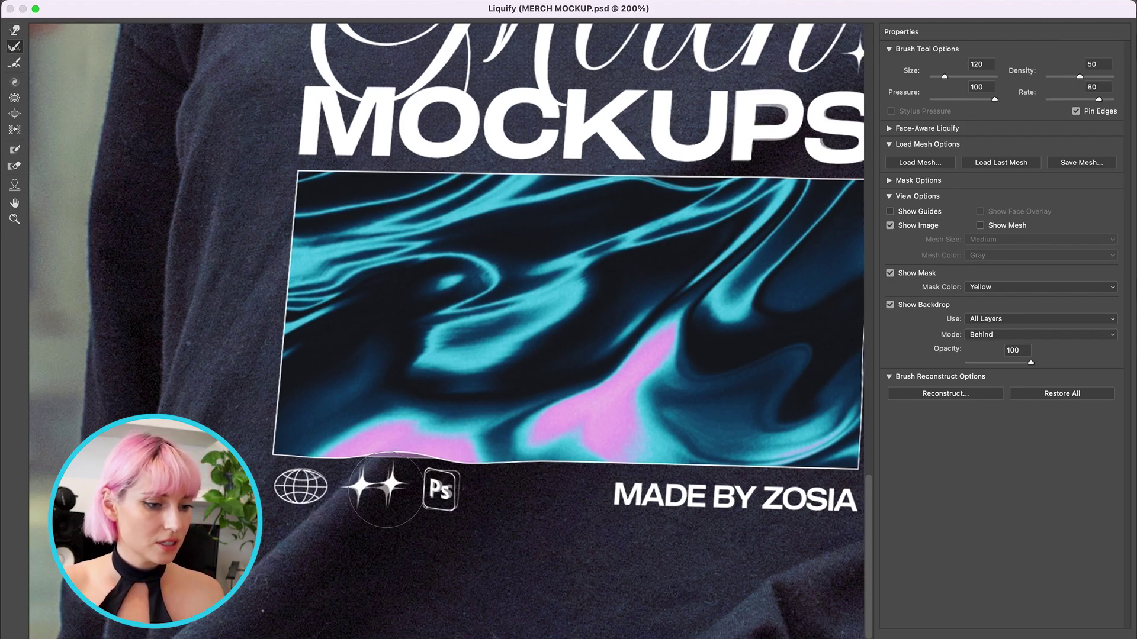
left_click_drag(391, 476, 493, 479)
left_click(430, 461)
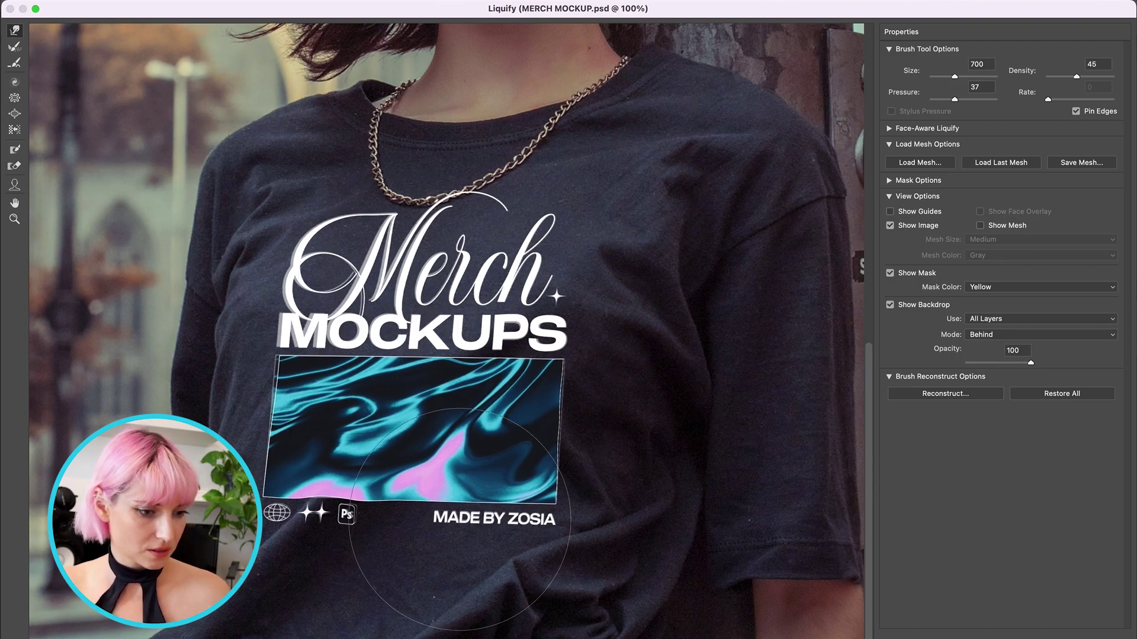
left_click_drag(467, 519, 466, 520)
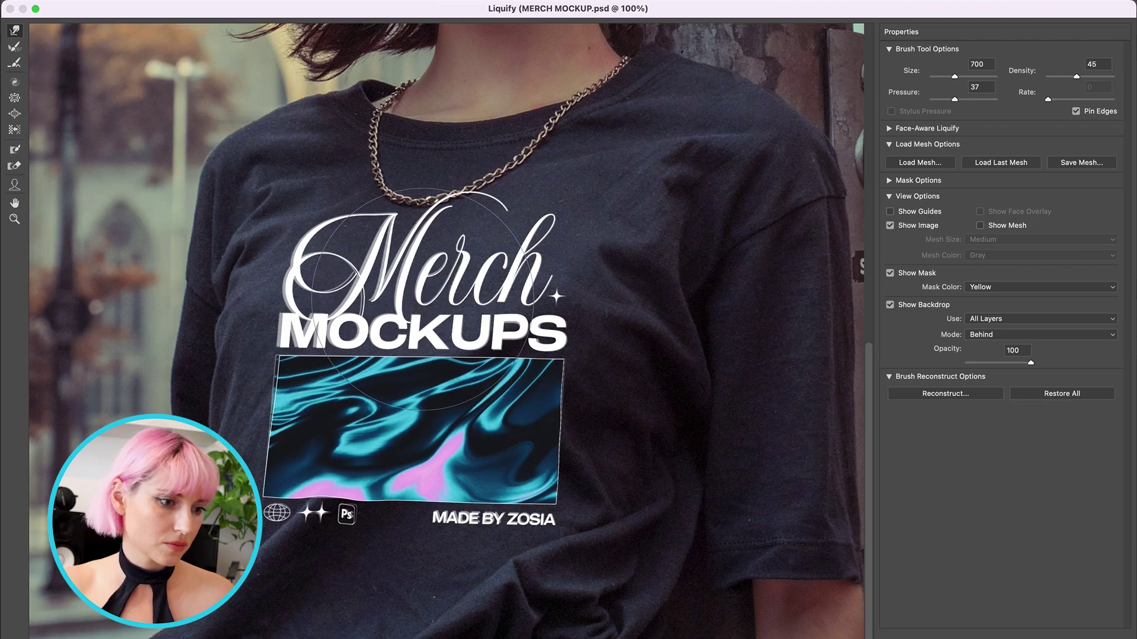
Apply the Liquify warp, set TSHIRT-DESIGN from 57% back to 100% opacity, and inspect the print
key("Return")
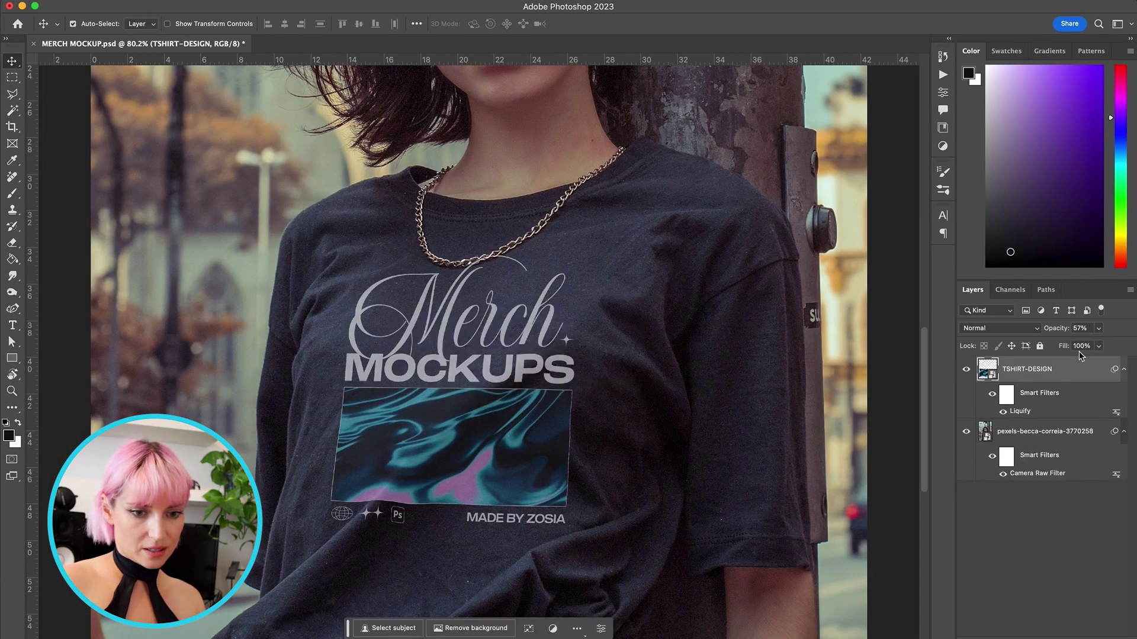
left_click(1098, 329)
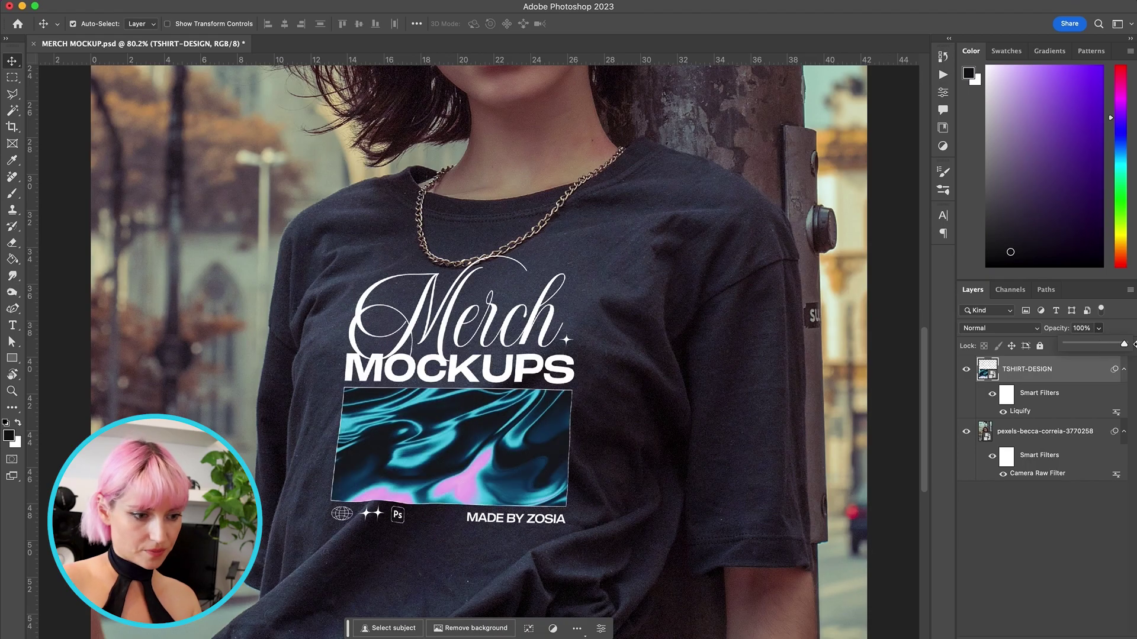
left_click(374, 534)
key("super+plus")
key("super+plus")
key("super+plus")
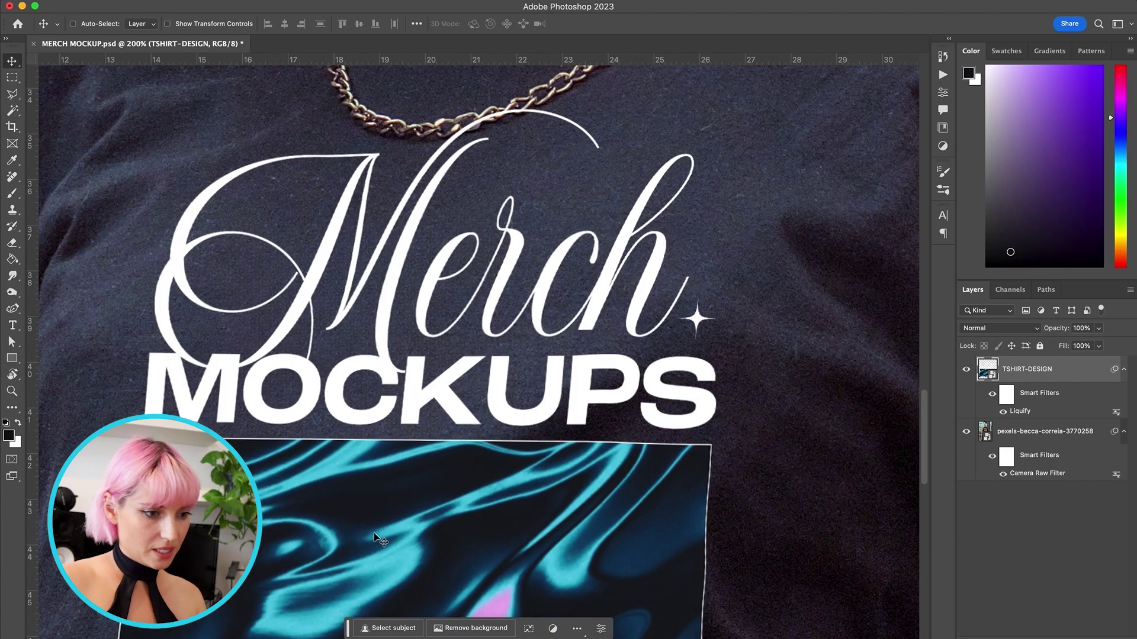
scroll(514, 405, "down", 5)
scroll(516, 409, "down", 5)
scroll(515, 409, "left", 2)
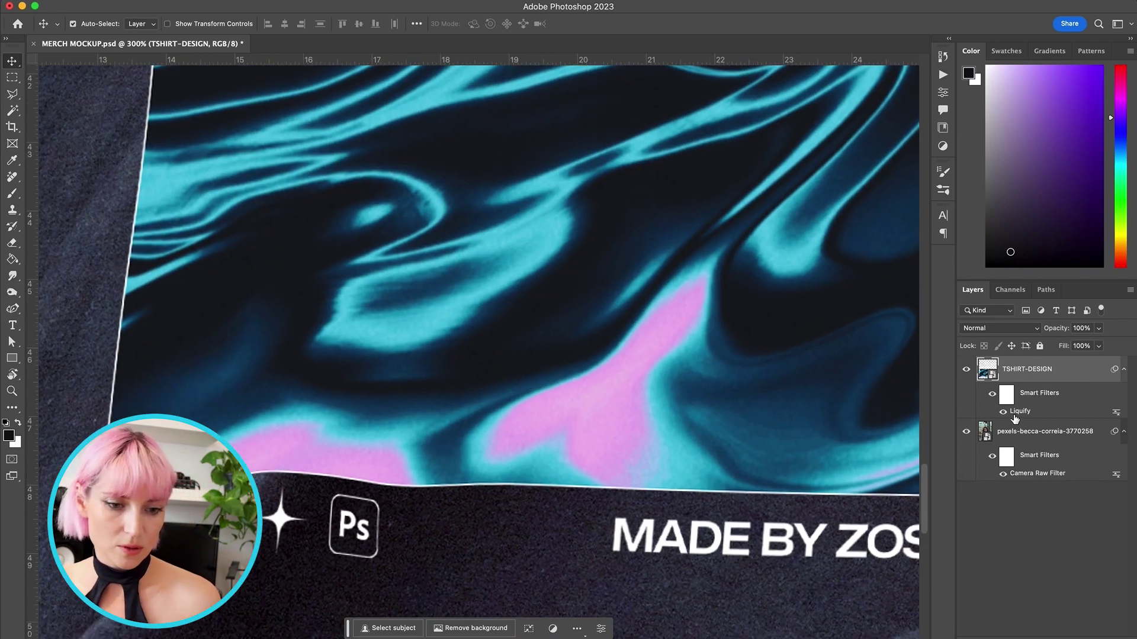
Reopen Liquify and warp the Ps icon along the fold with brush size 94 and density 95
key("super+shift+x")
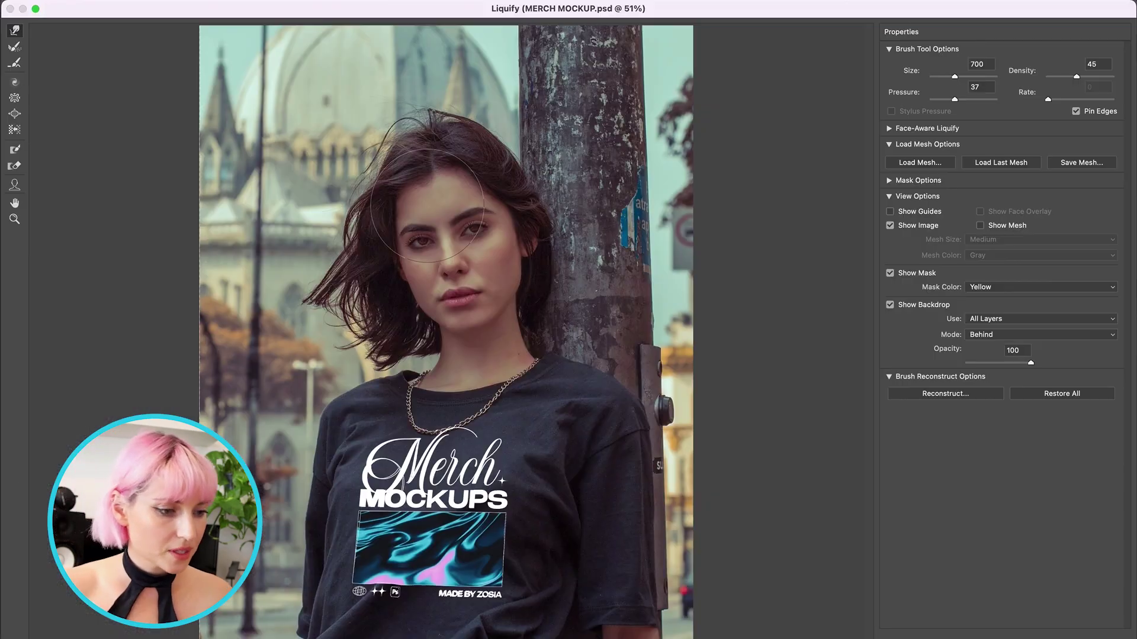
key("super+plus")
scroll(339, 168, "down", 5)
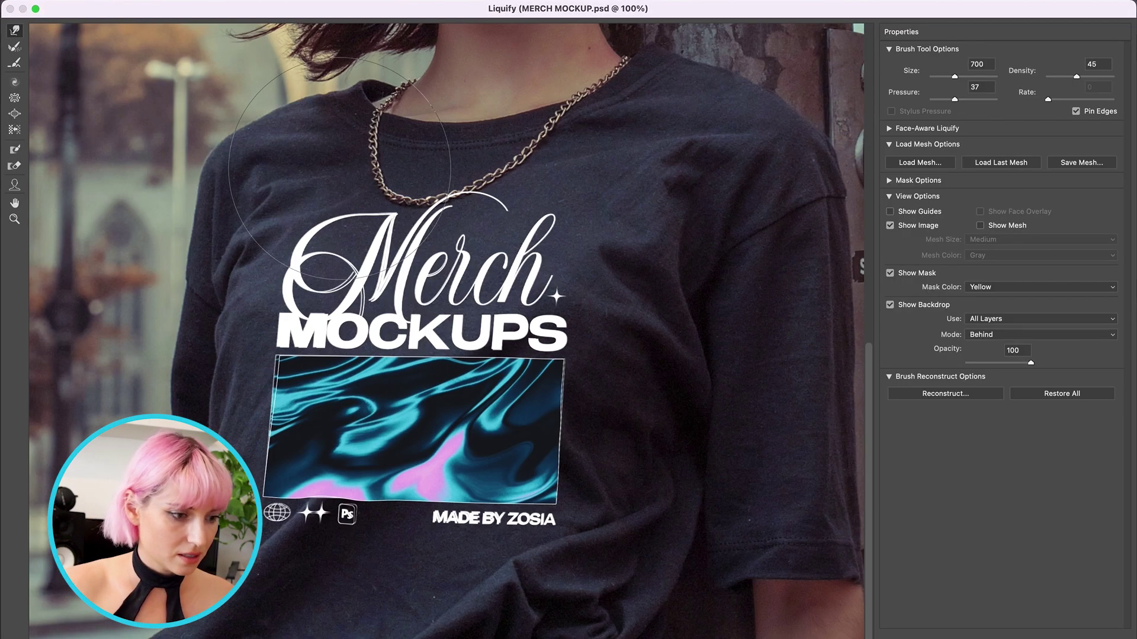
key("super+plus")
key("super+plus")
scroll(351, 468, "down", 3)
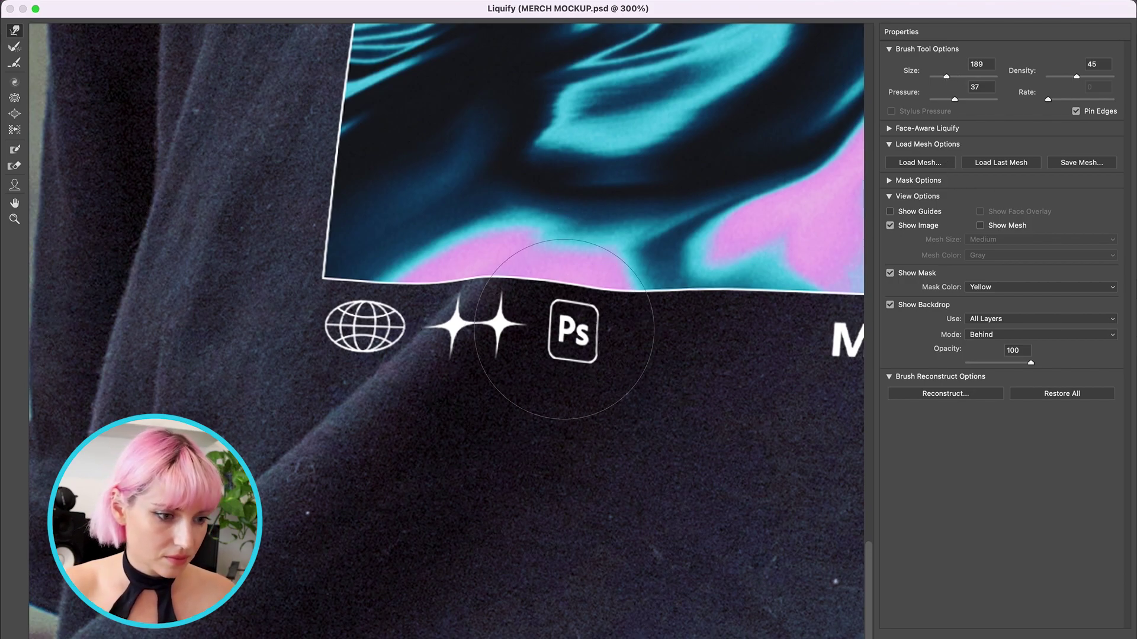
mouse_move(545, 329)
left_mouse_down()
mouse_move(541, 289)
mouse_move(561, 314)
left_mouse_up()
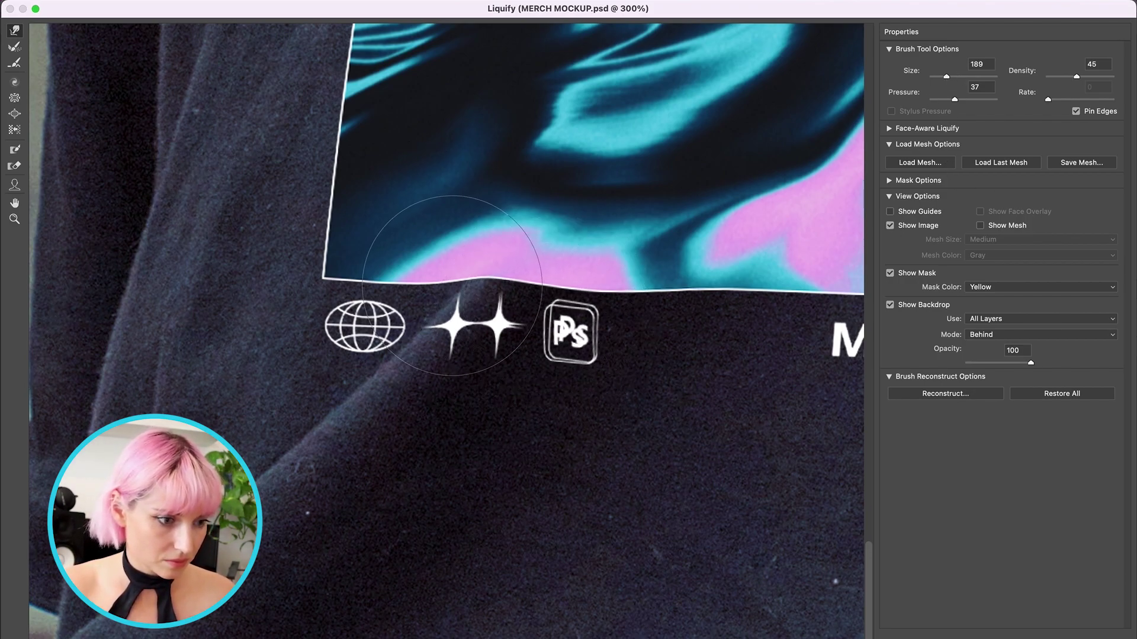
mouse_move(988, 363)
left_mouse_down()
mouse_move(949, 365)
mouse_move(1035, 363)
left_mouse_up()
left_click_drag(461, 283, 370, 270)
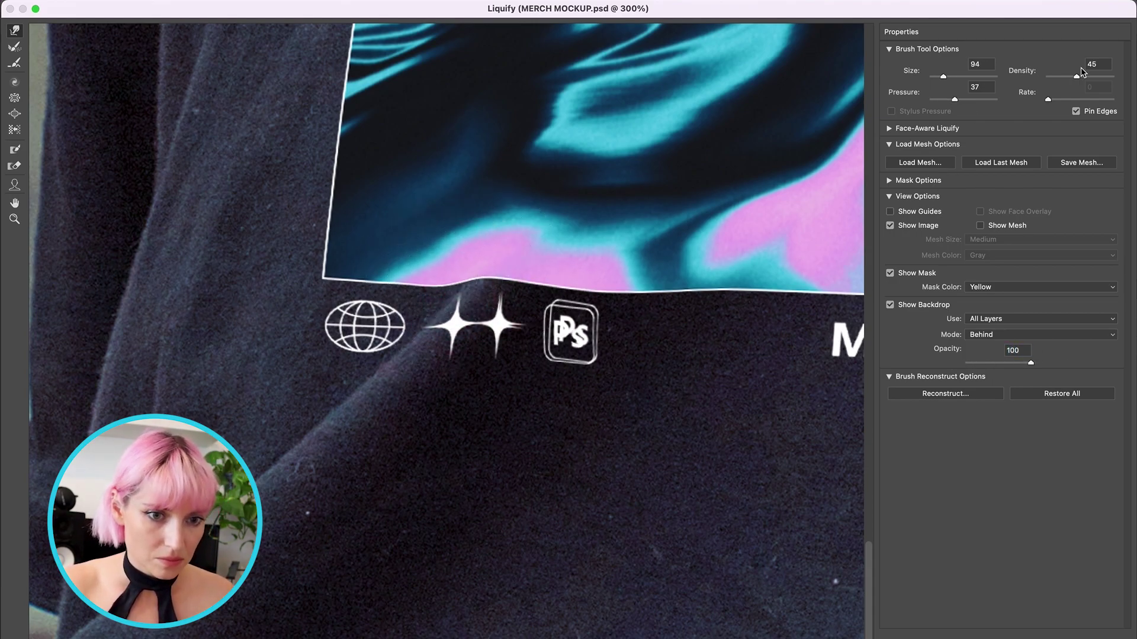
left_click_drag(1081, 72, 1108, 75)
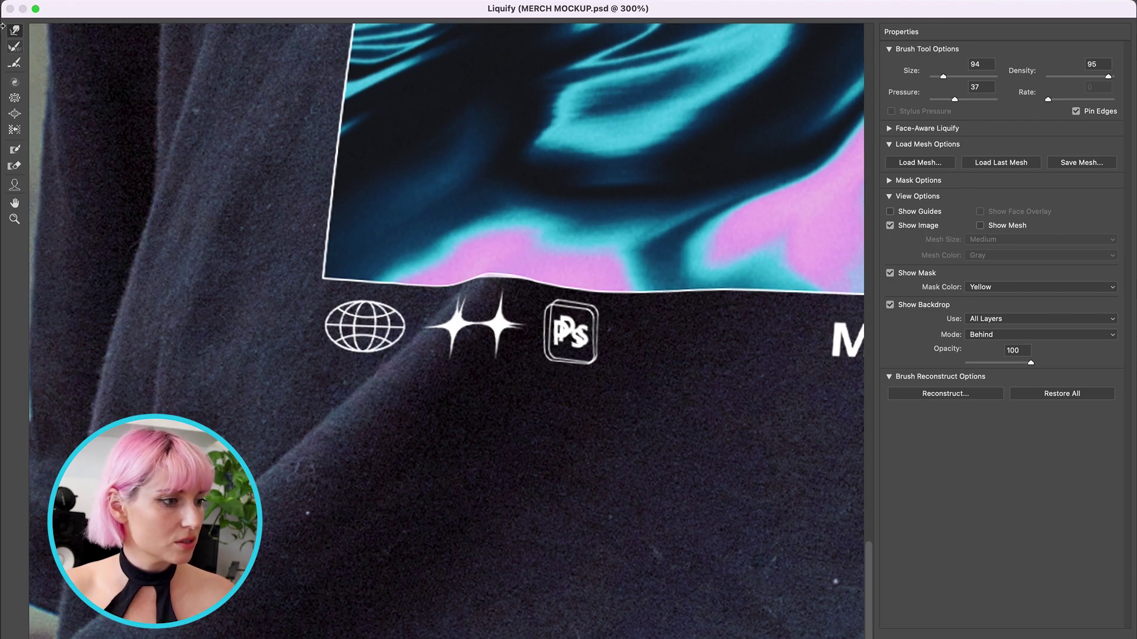
Push the print's right and upper-right edges along the shirt fold and apply the warp
left_click(18, 63)
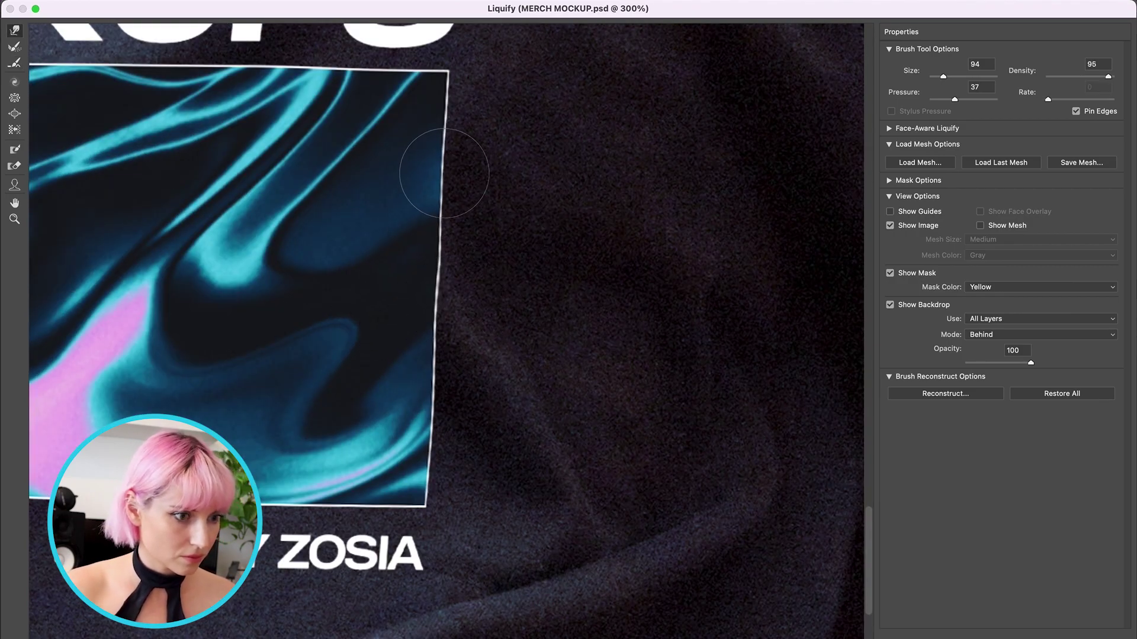
left_click_drag(443, 174, 444, 232)
mouse_move(438, 113)
left_mouse_down()
mouse_move(430, 355)
mouse_move(428, 300)
left_mouse_up()
double_click(1013, 413)
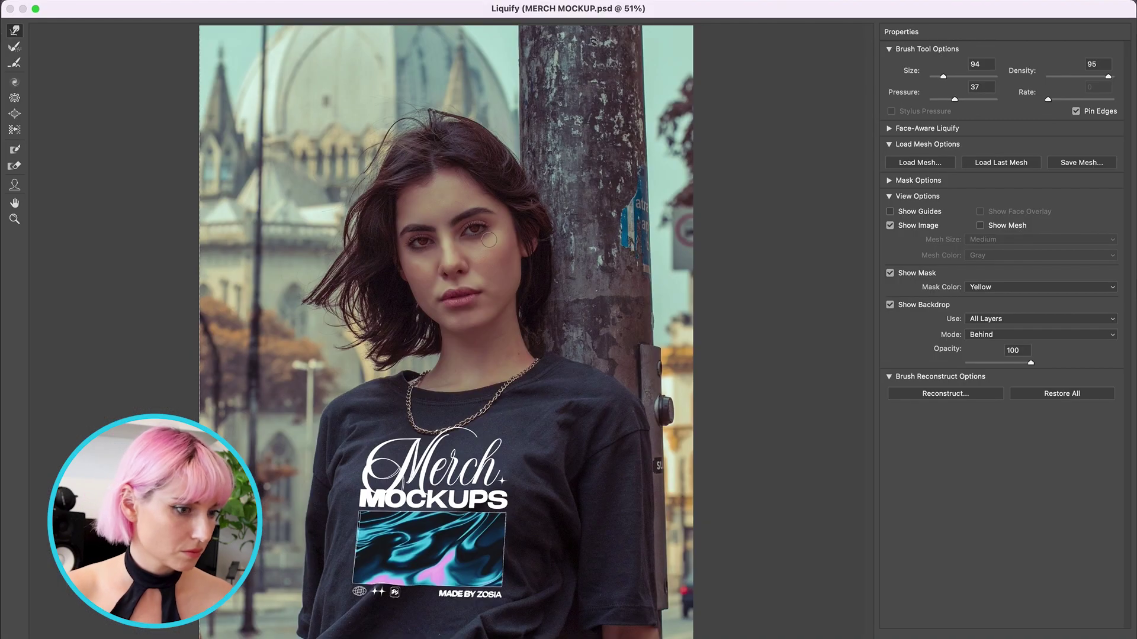
key("super+plus")
key("super+plus")
key("super+plus")
mouse_move(589, 435)
left_mouse_down()
mouse_move(696, 435)
mouse_move(567, 448)
left_mouse_up()
left_click_drag(566, 379, 561, 380)
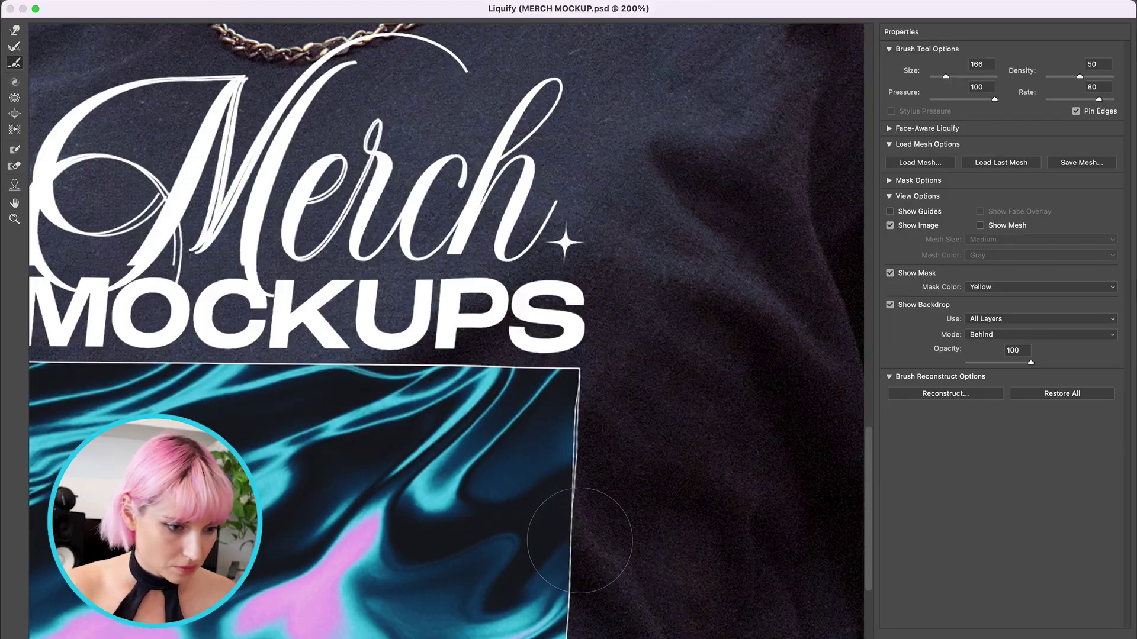
key("Return")
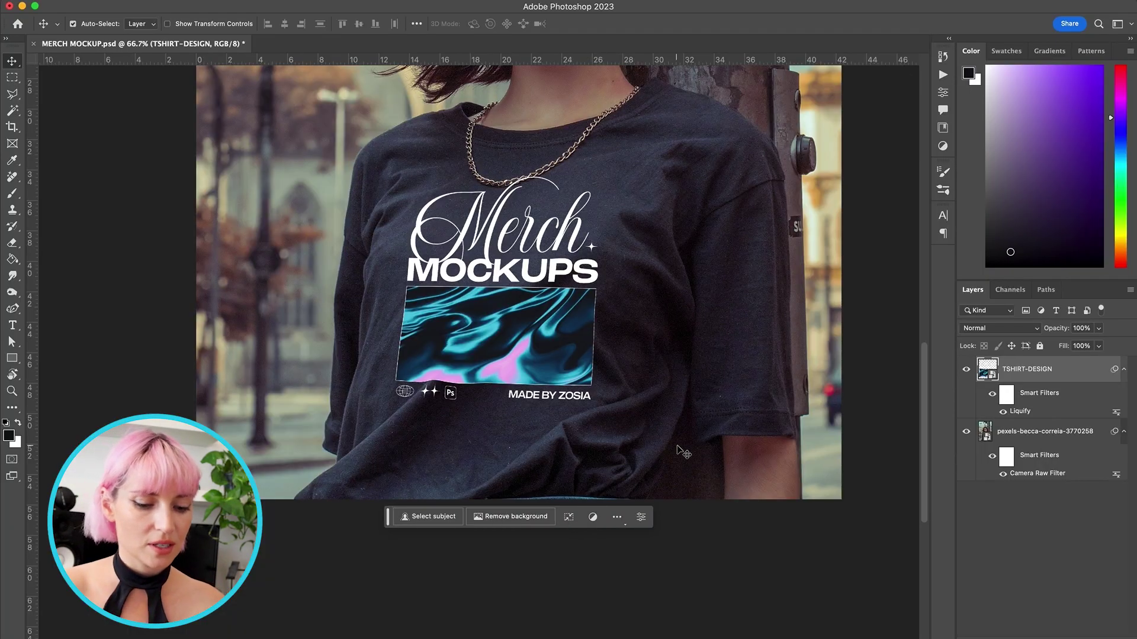
Copy the whole shirt photo layer into a new clipboard-sized document
left_click(1101, 431)
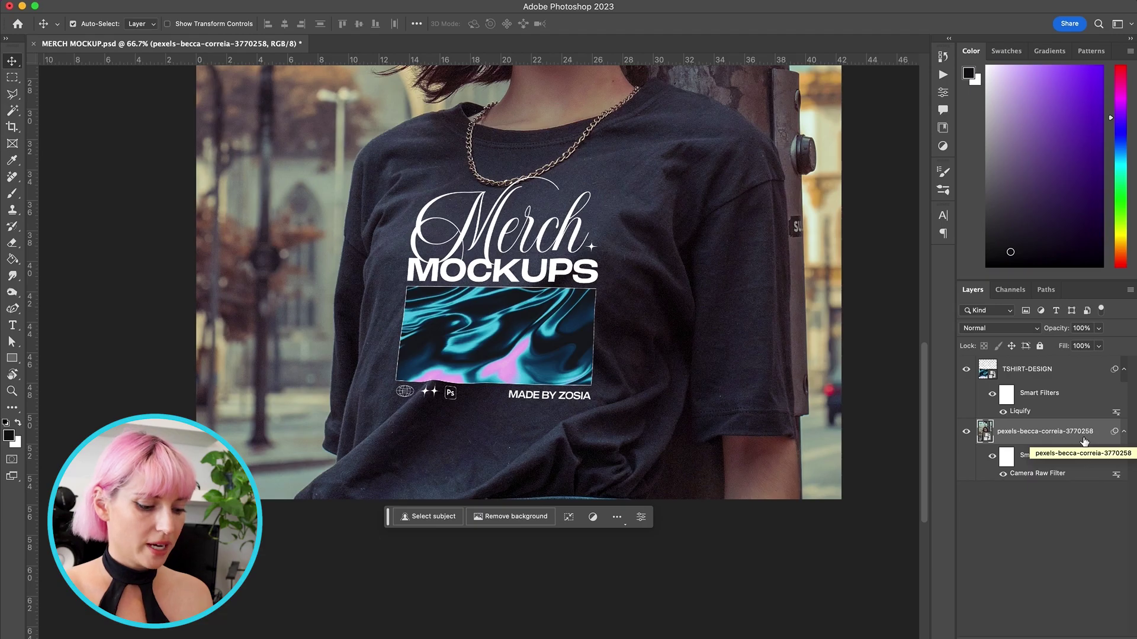
key("super+a")
scroll(471, 314, "up", 5)
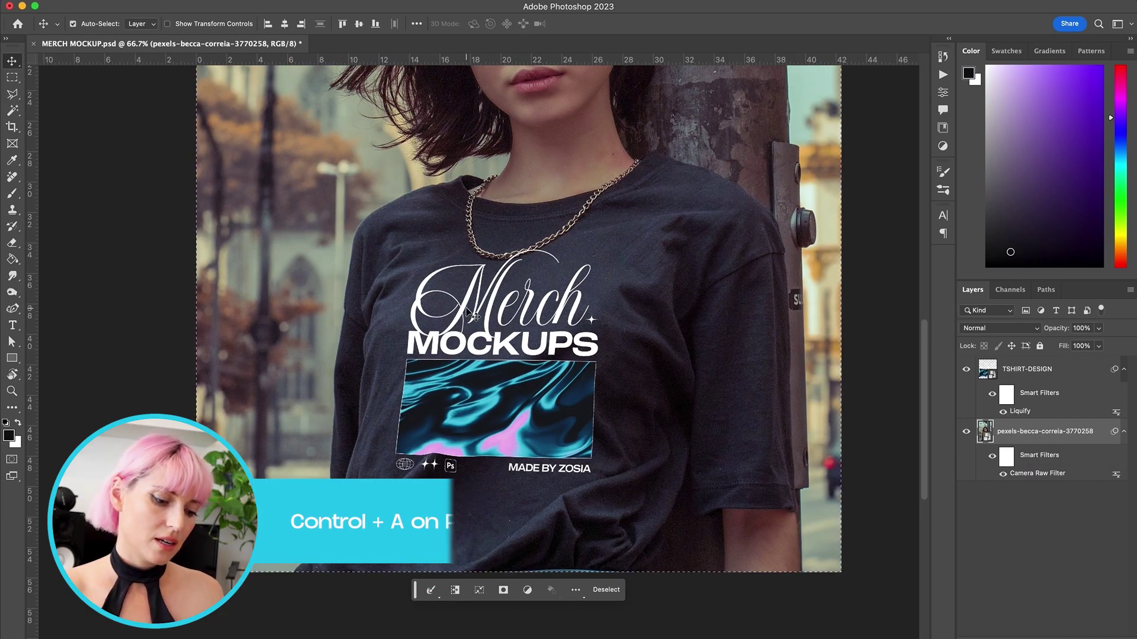
key("super+n")
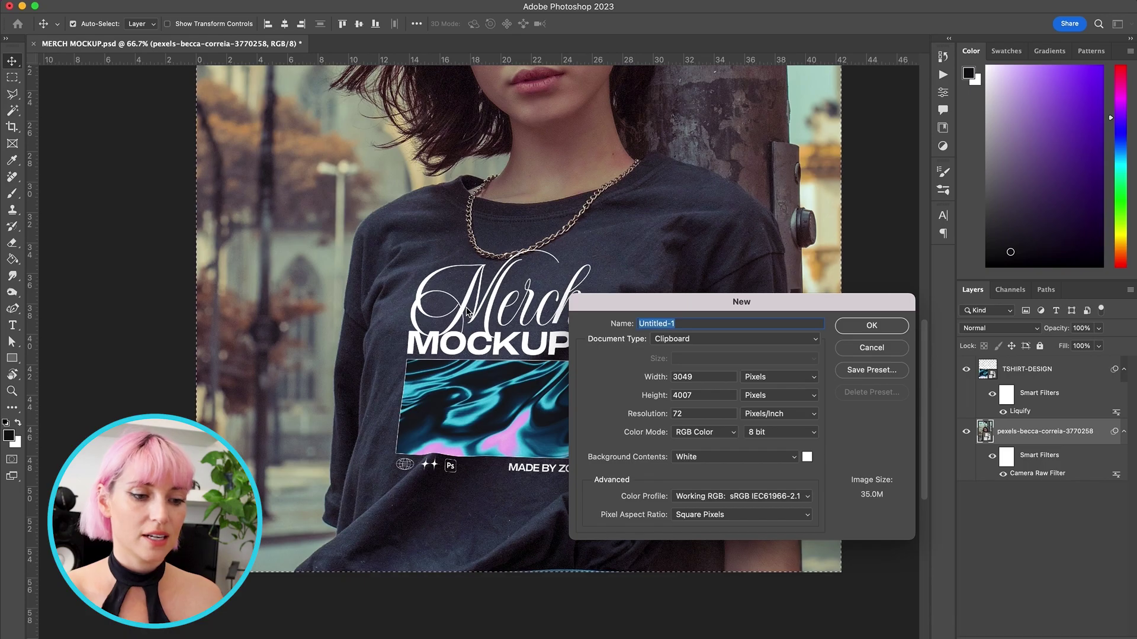
key("Return")
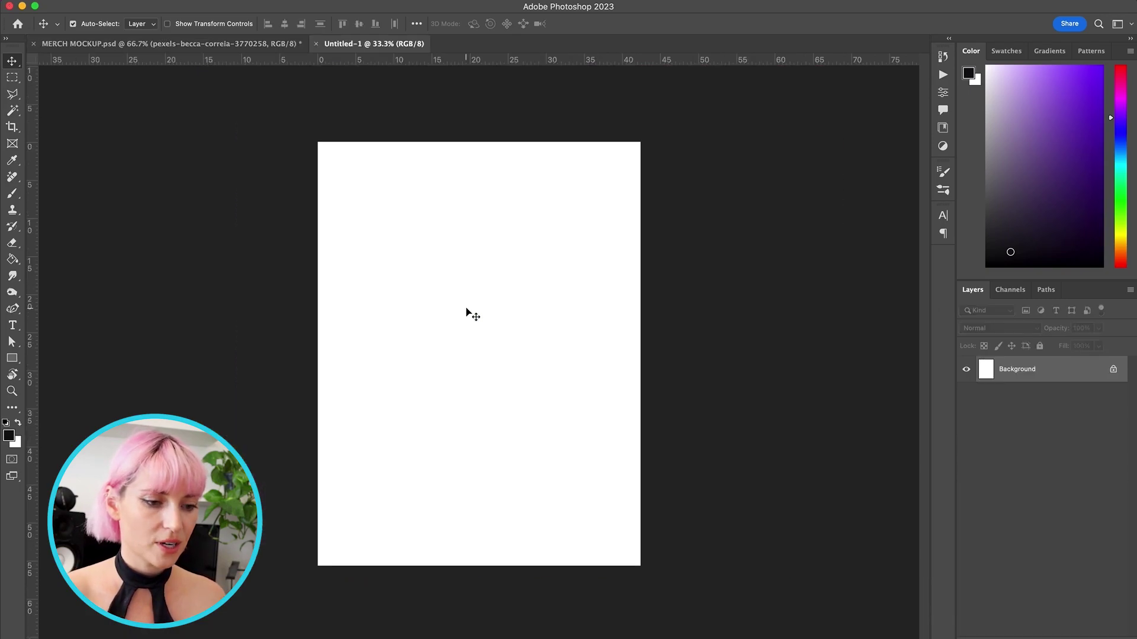
key("super+v")
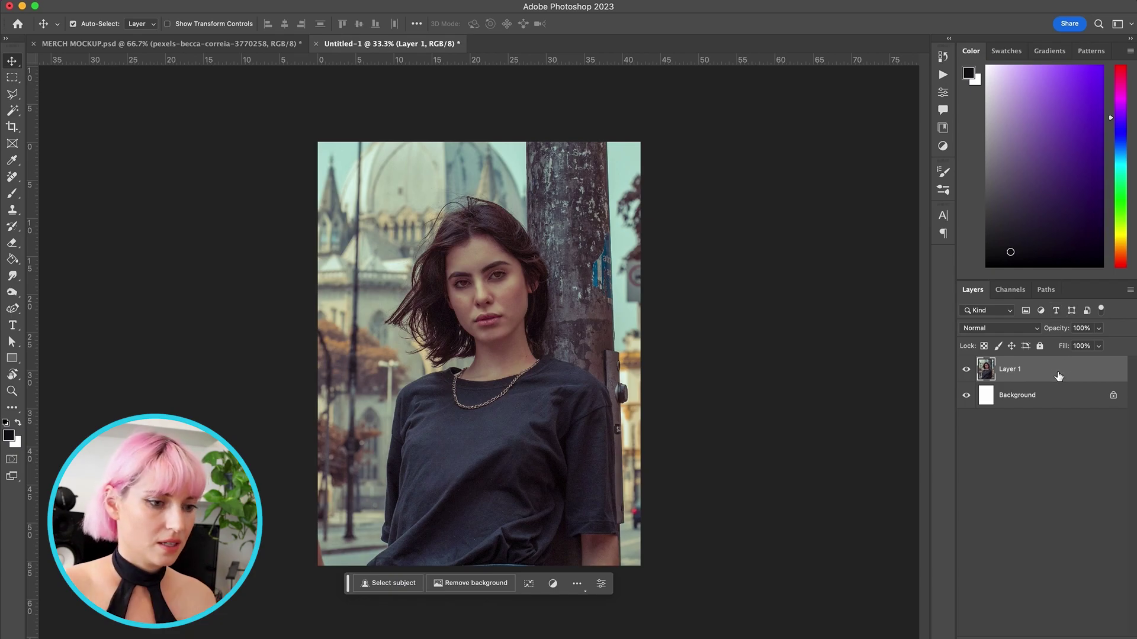
key("super")
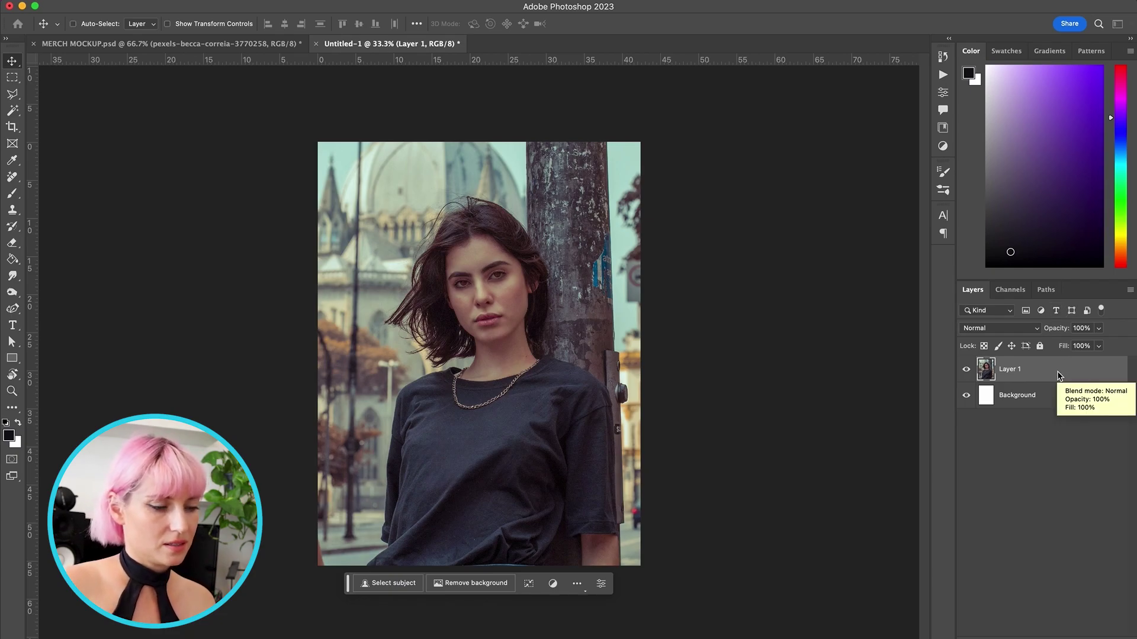
Save the new document as DISPLACEMENT.psd and return to MERCH MOCKUP.psd
key("super+s")
type("DISPLACEMENT.psd")
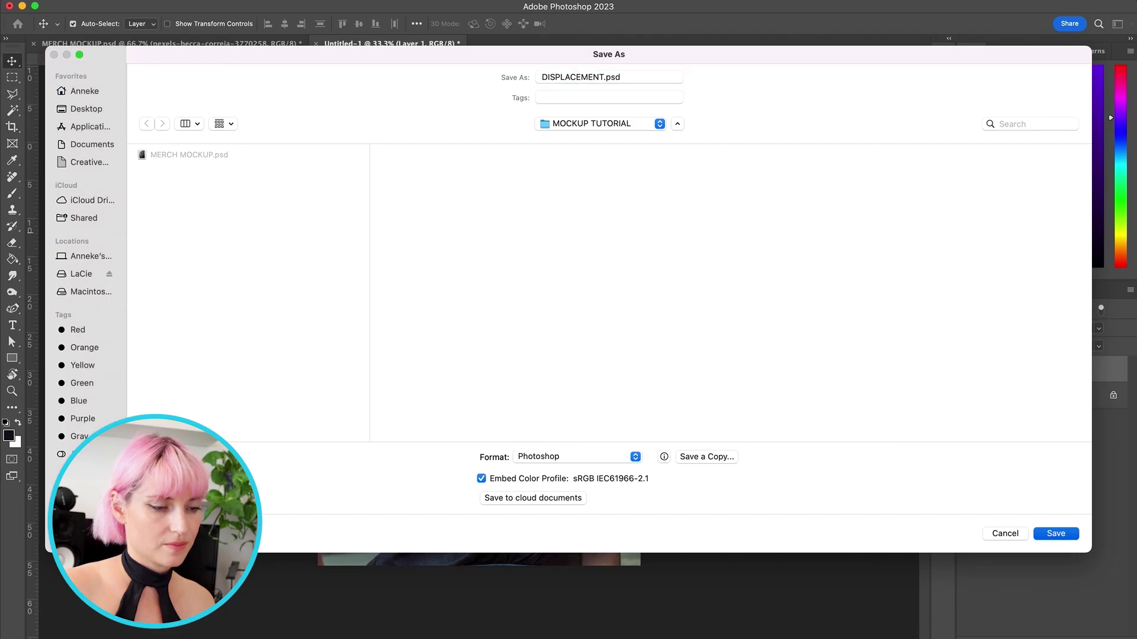
key("Return")
key("Return")
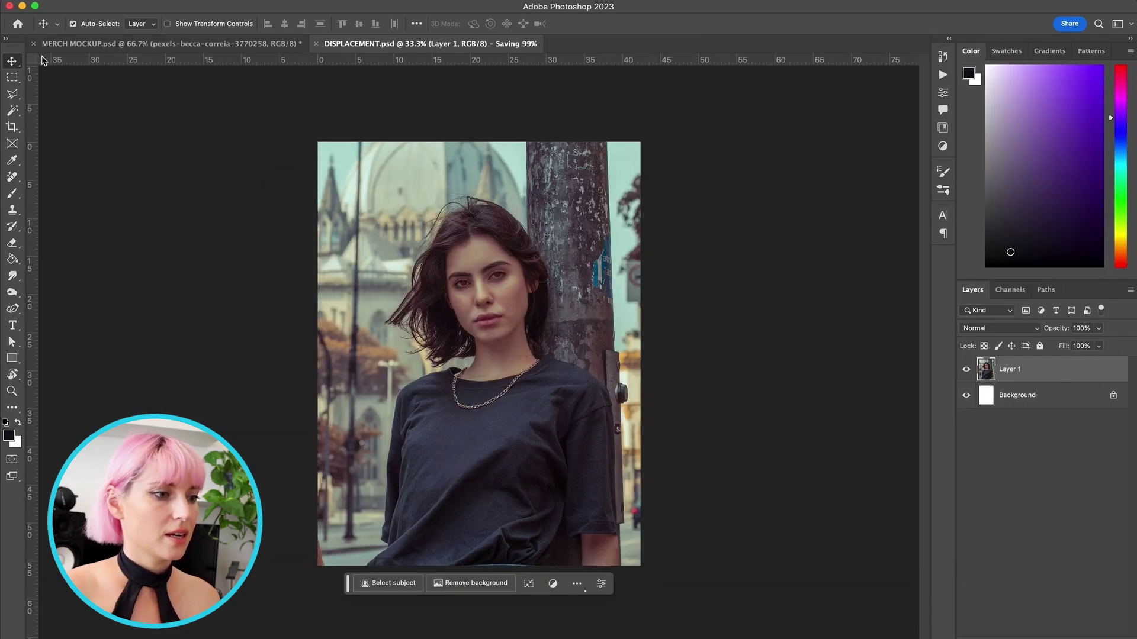
left_click(68, 46)
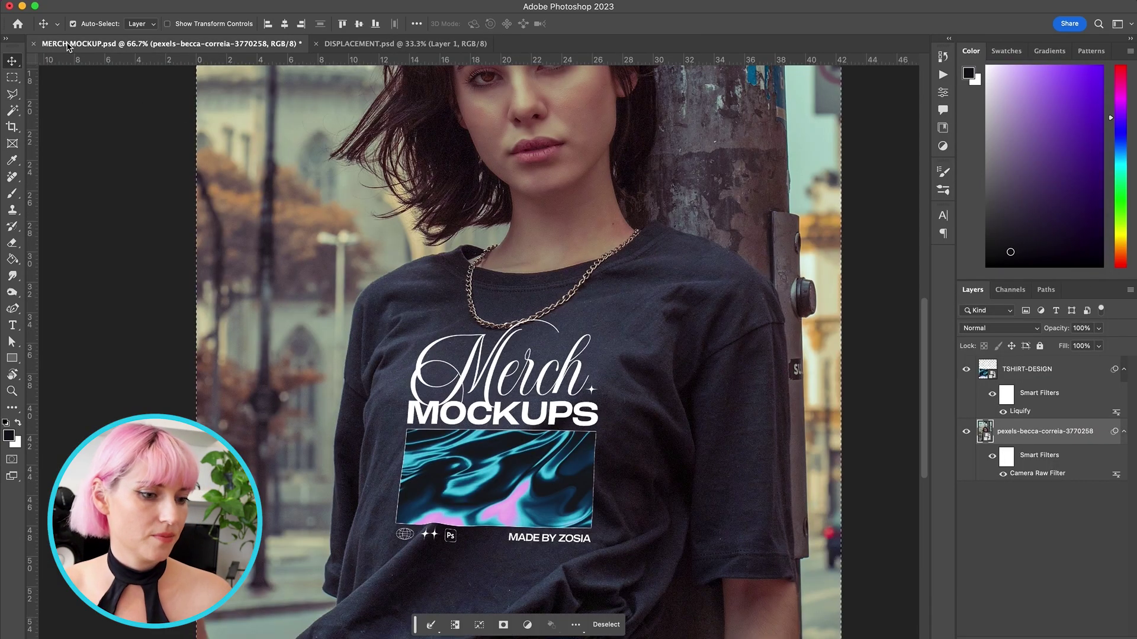
Apply a Displace filter to TSHIRT-DESIGN using DISPLACEMENT.psd as the map
key("super+minus")
left_click(1082, 378)
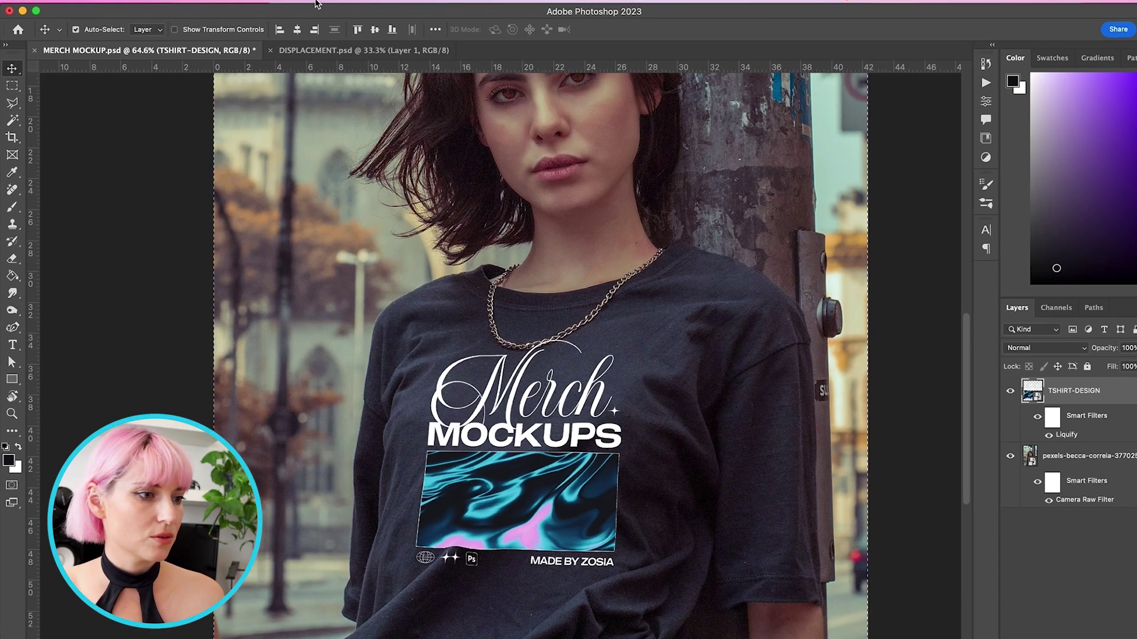
left_click(351, 8)
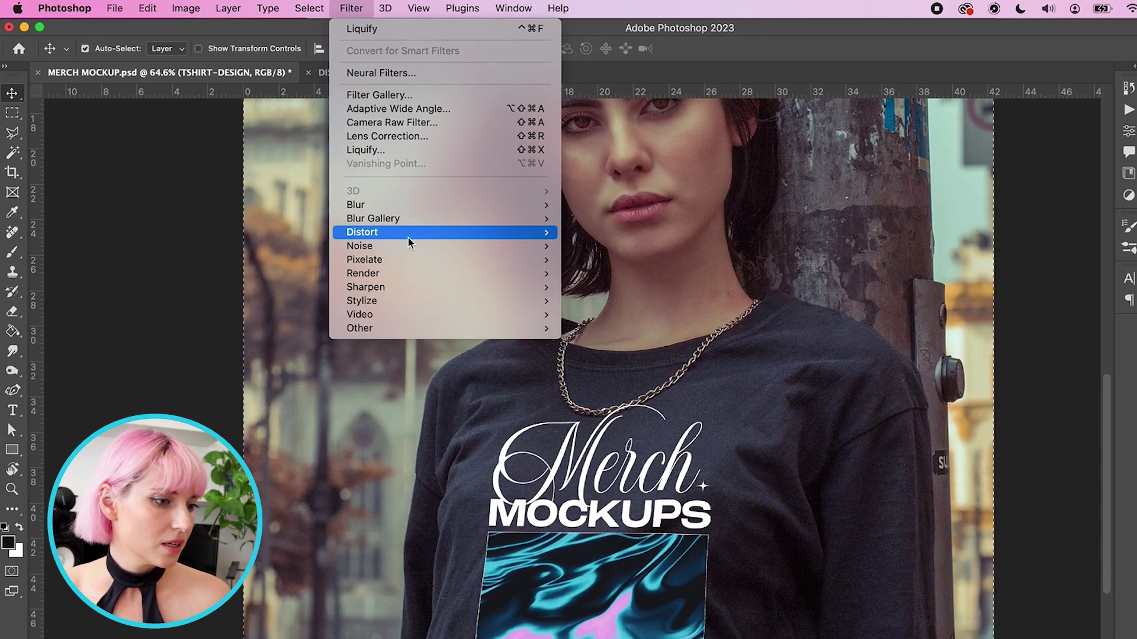
mouse_move(409, 242)
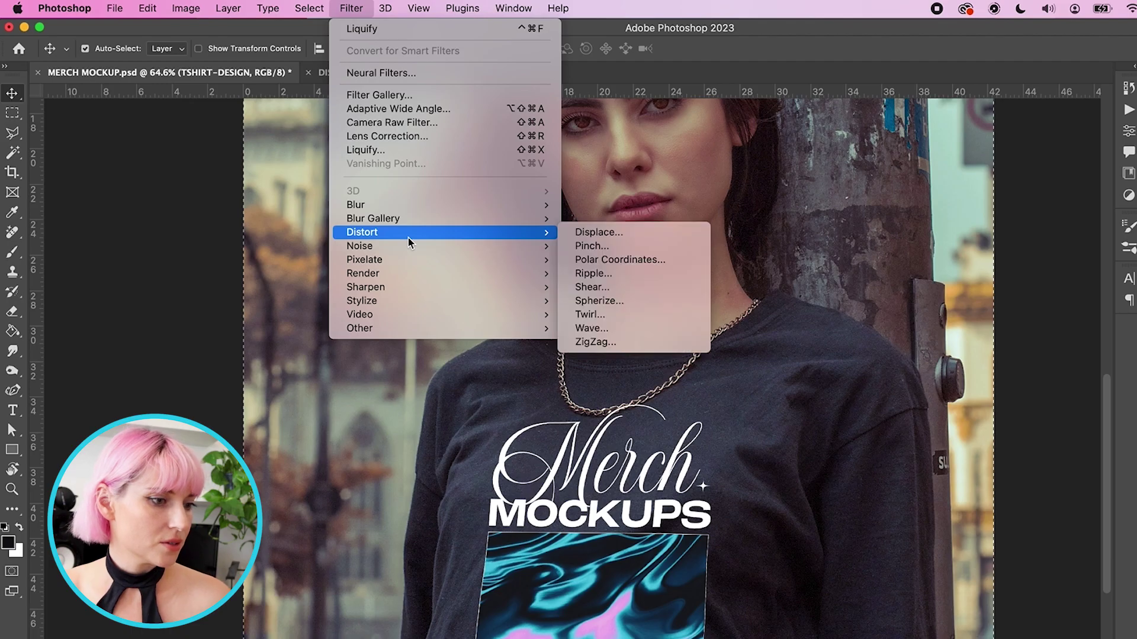
left_click(667, 233)
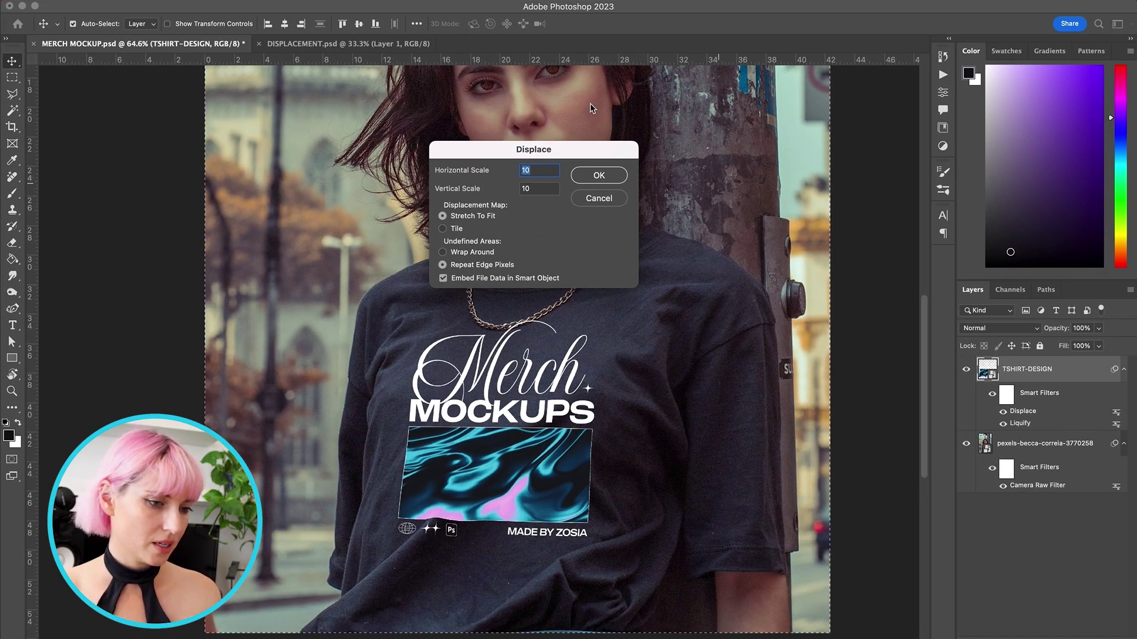
left_click(597, 175)
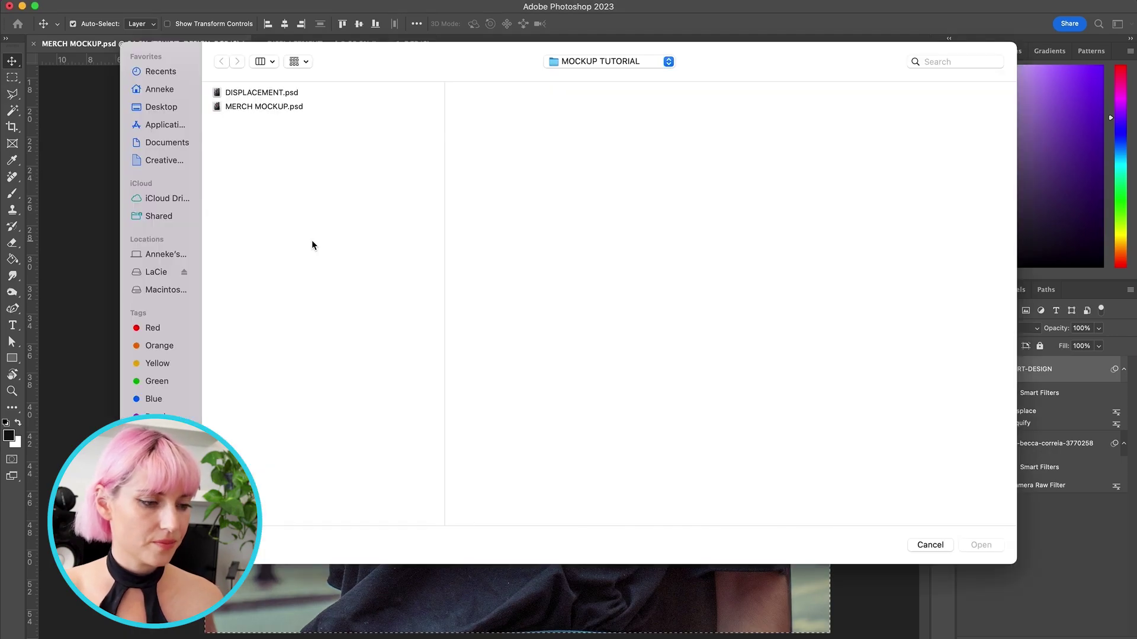
left_click(297, 96)
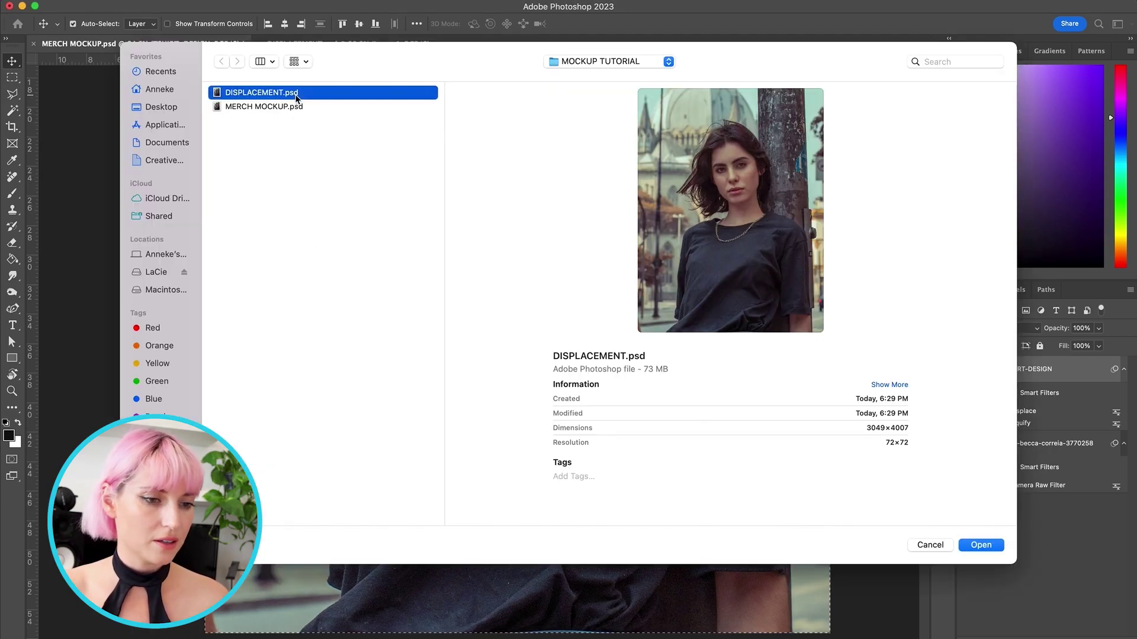
double_click(295, 95)
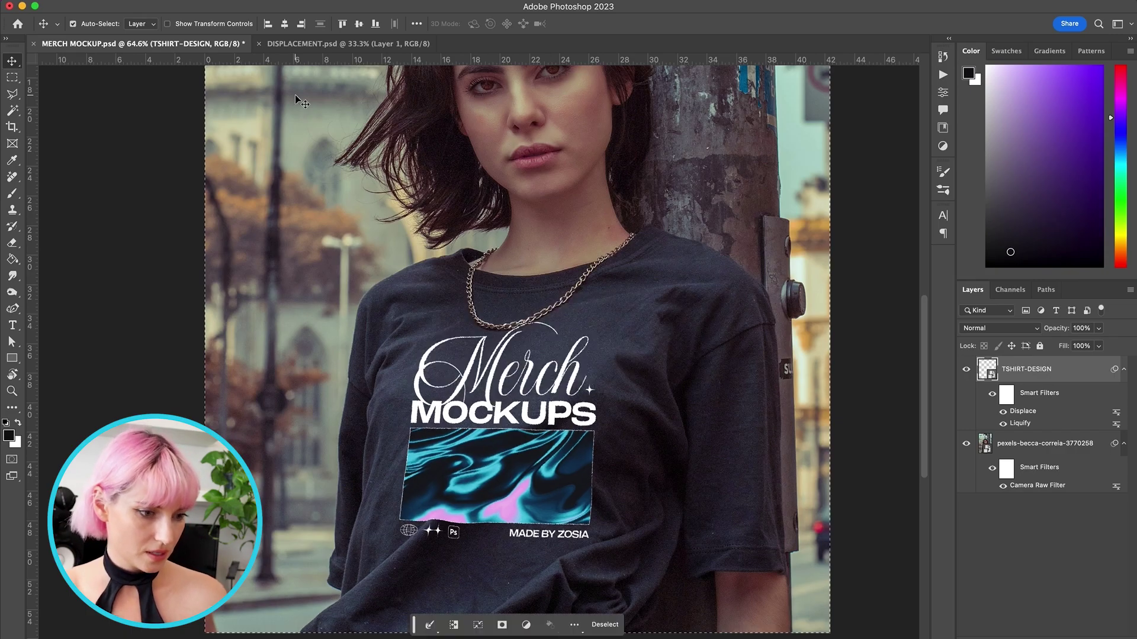
Re-edit the Displace smart filter to scale 5 horizontally and vertically, reloading DISPLACEMENT.psd
key("super+plus")
key("super+plus")
key("super+plus")
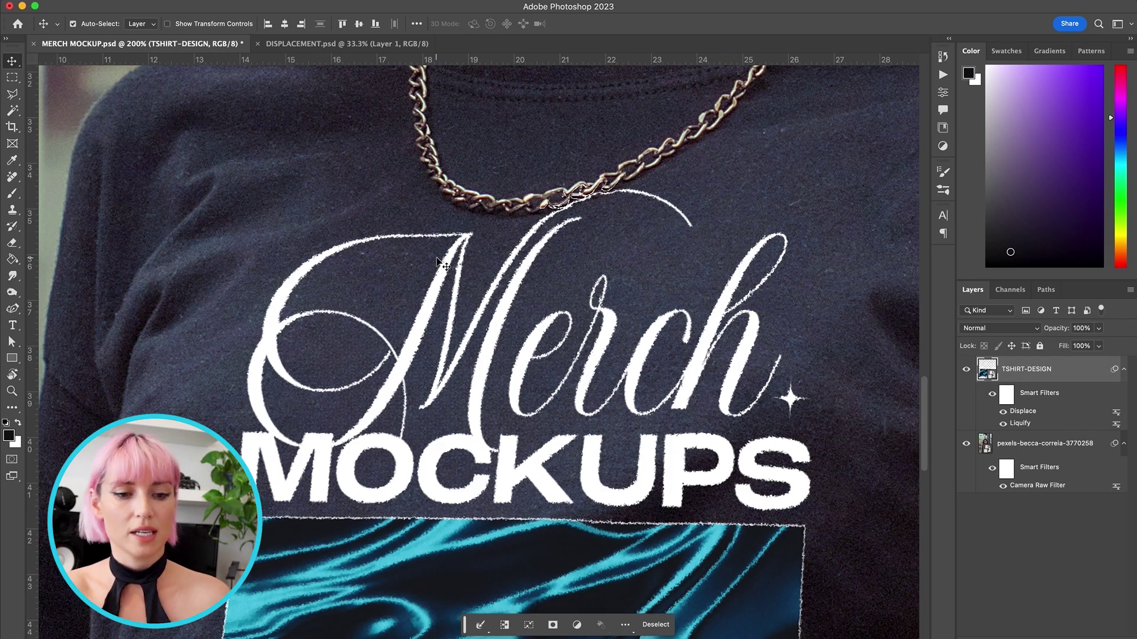
scroll(377, 261, "down", 1)
scroll(377, 261, "right", 1)
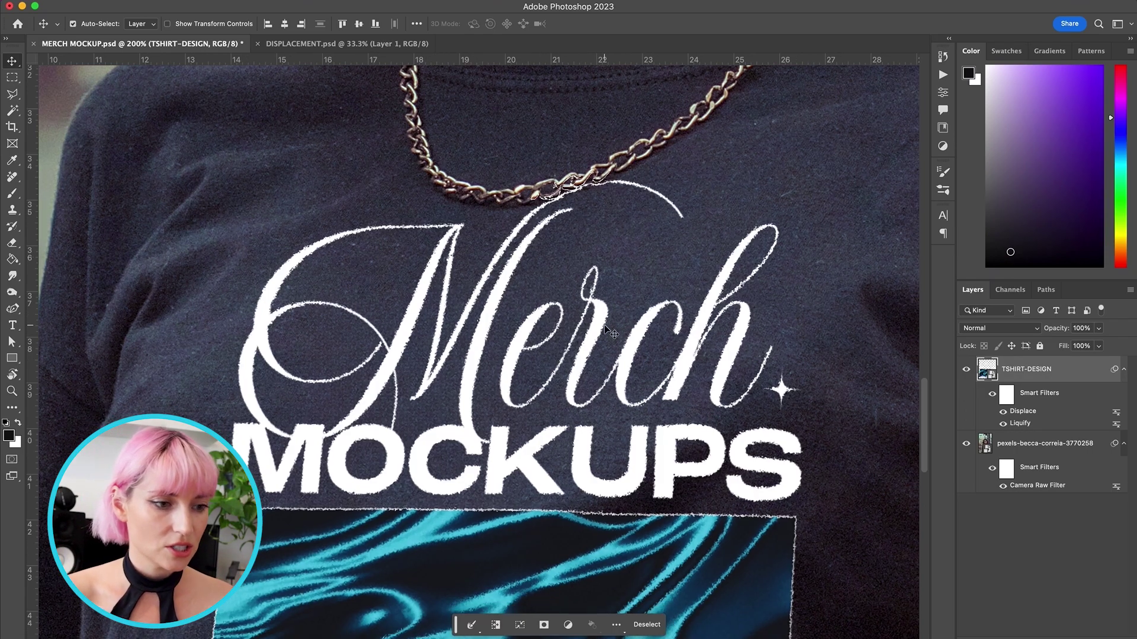
scroll(605, 326, "down", 3)
scroll(605, 327, "right", 1)
scroll(605, 326, "down", 6)
scroll(605, 326, "right", 3)
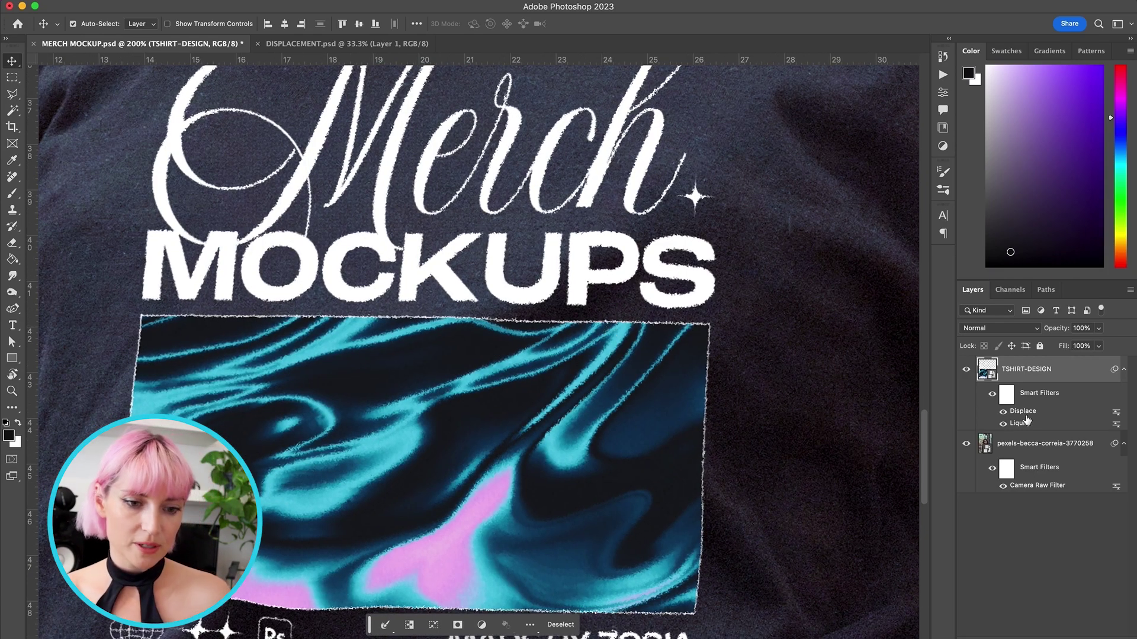
double_click(1023, 415)
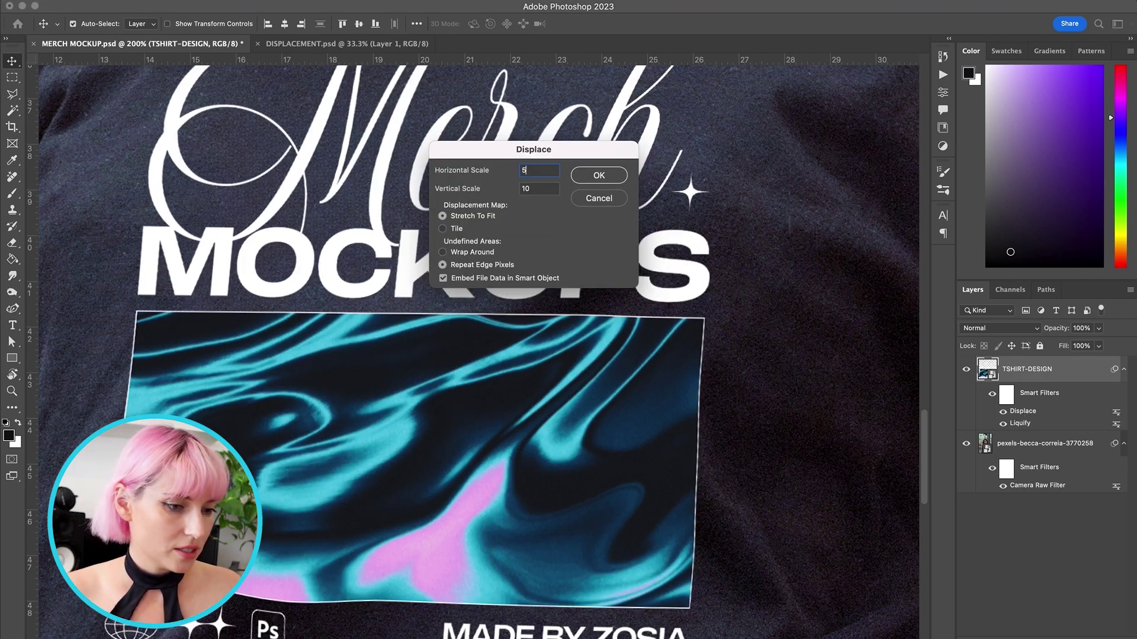
left_click(598, 176)
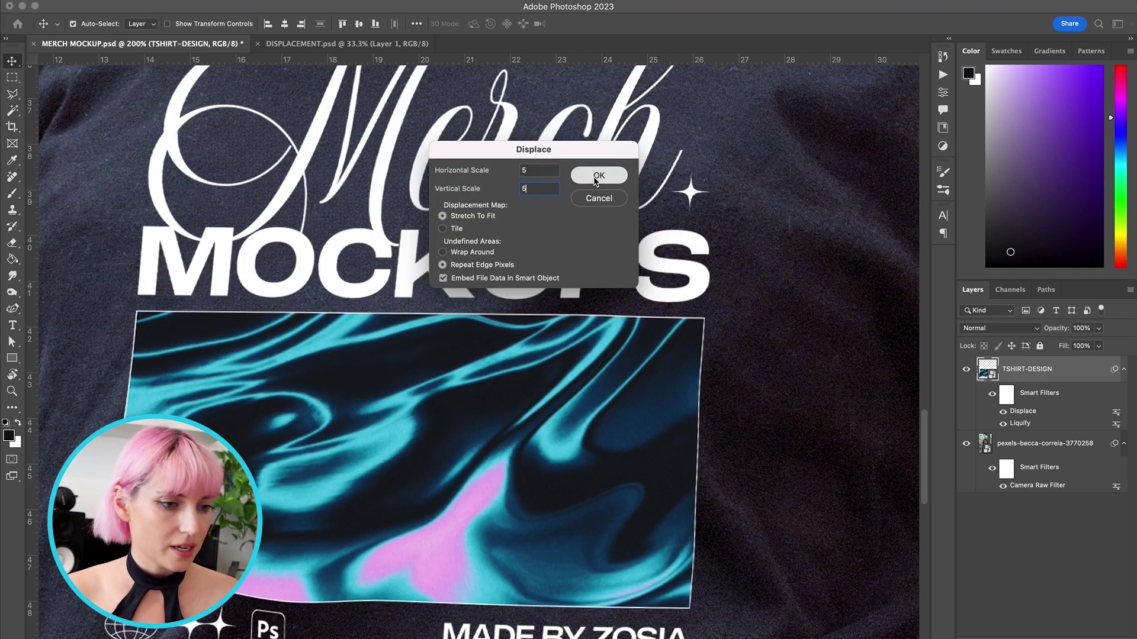
left_click(248, 92)
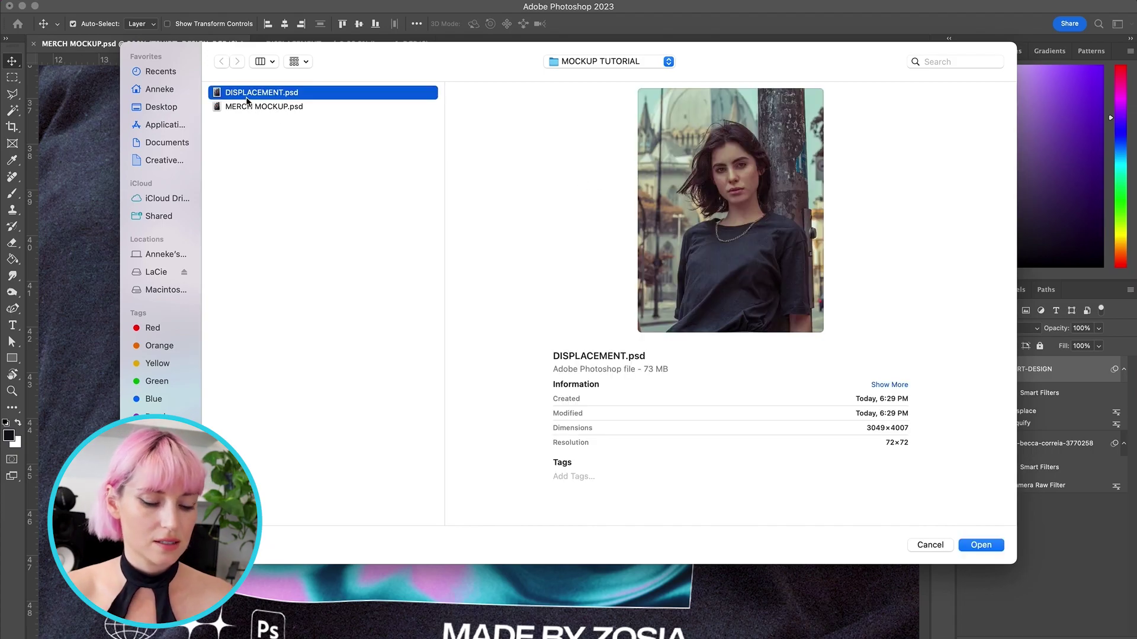
key("Return")
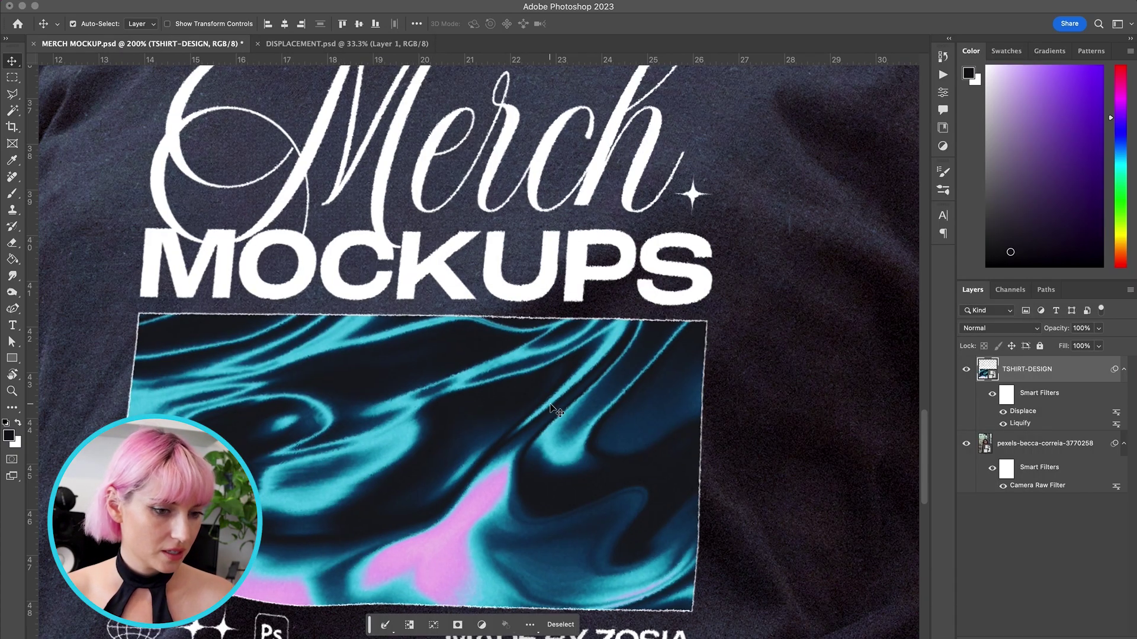
scroll(552, 407, "up", 5)
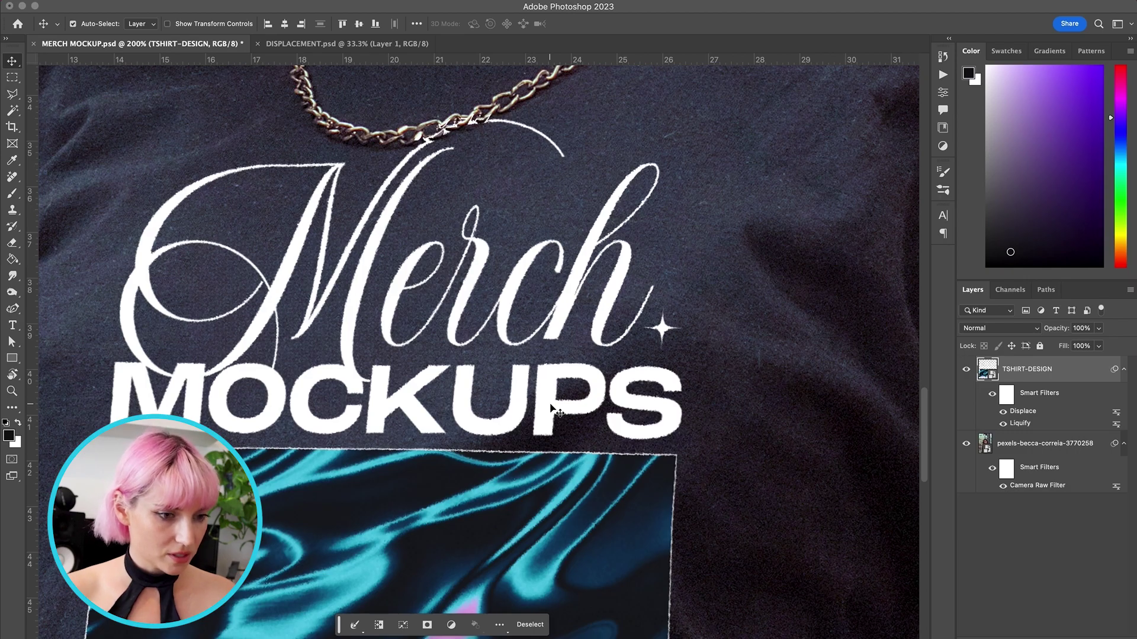
key("super+minus")
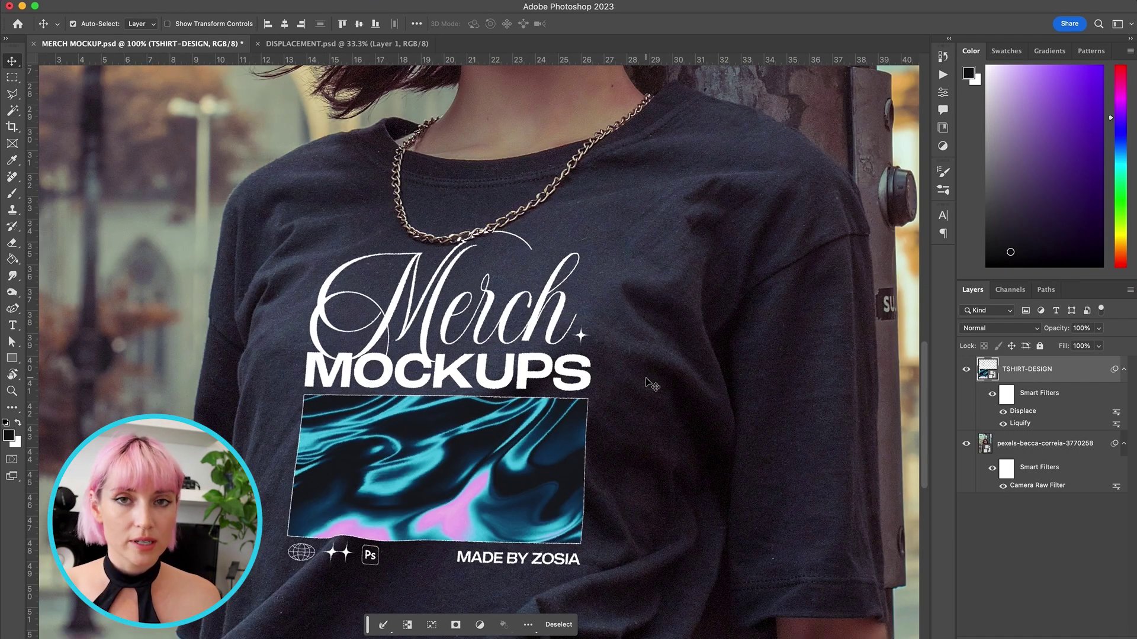
double_click(1079, 377)
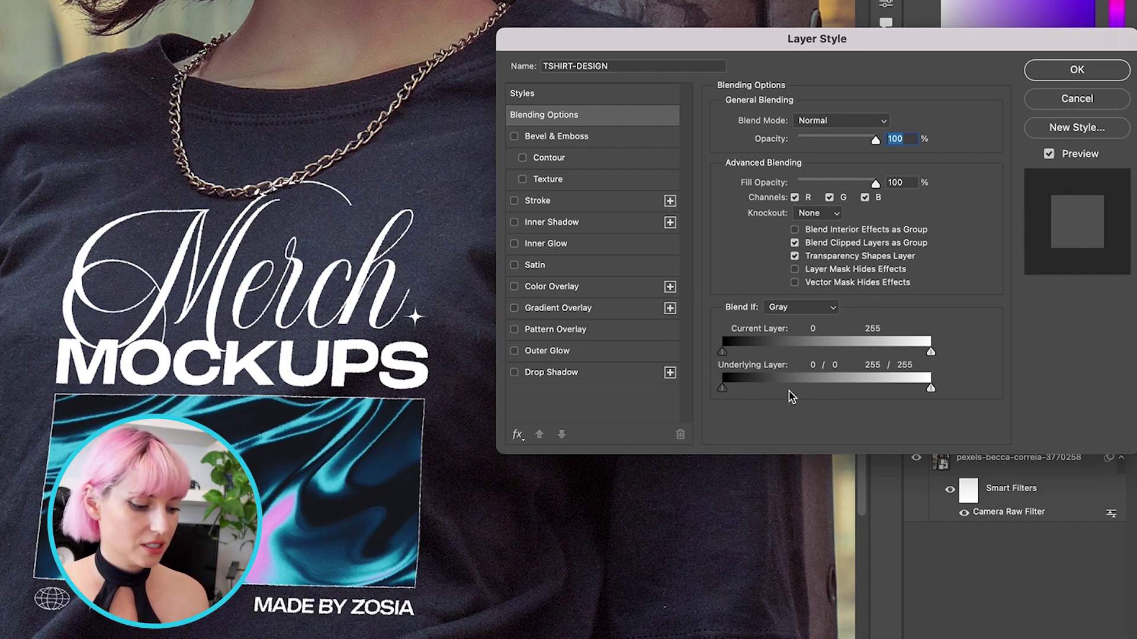
Split the Underlying Layer black Blend If handle to about 8/95 and apply it
key("alt")
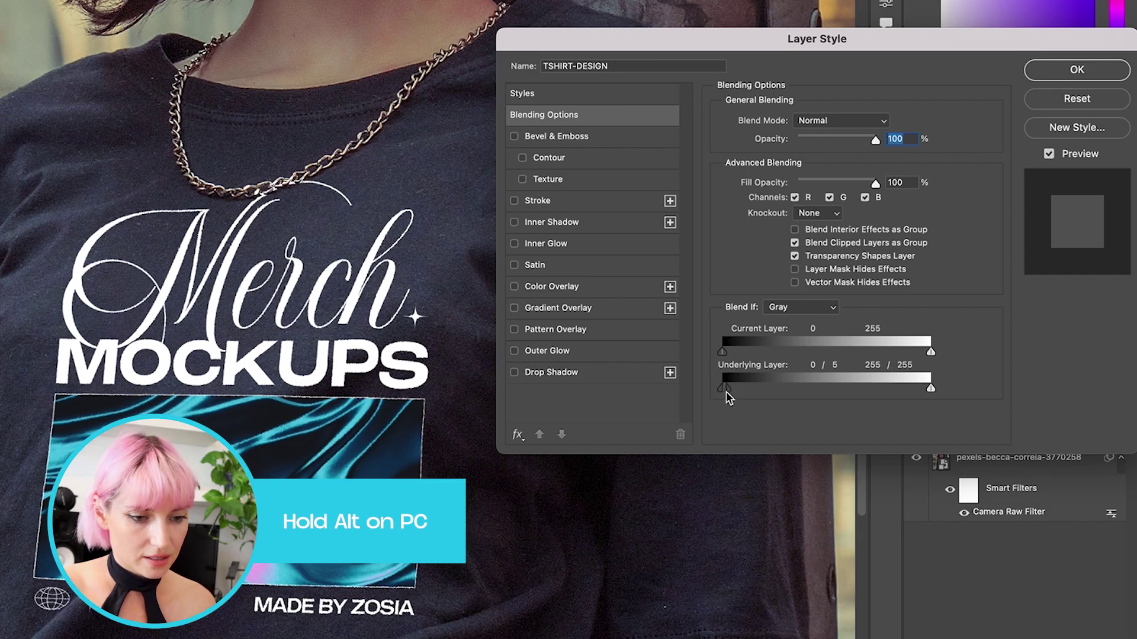
left_click_drag(727, 391, 809, 398)
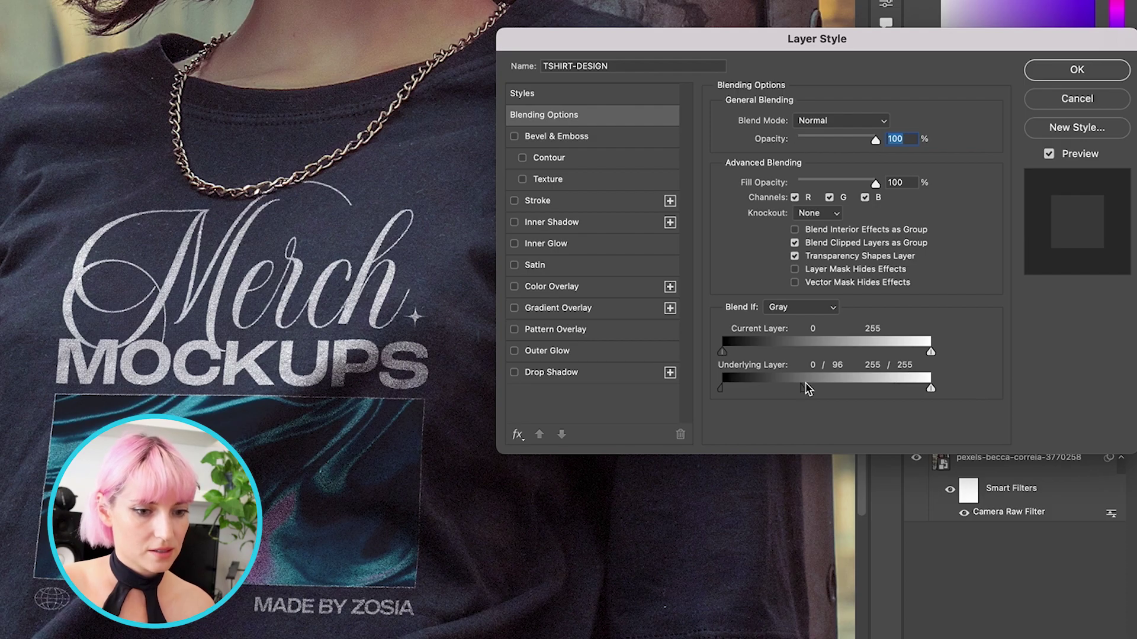
left_click_drag(797, 388, 785, 392)
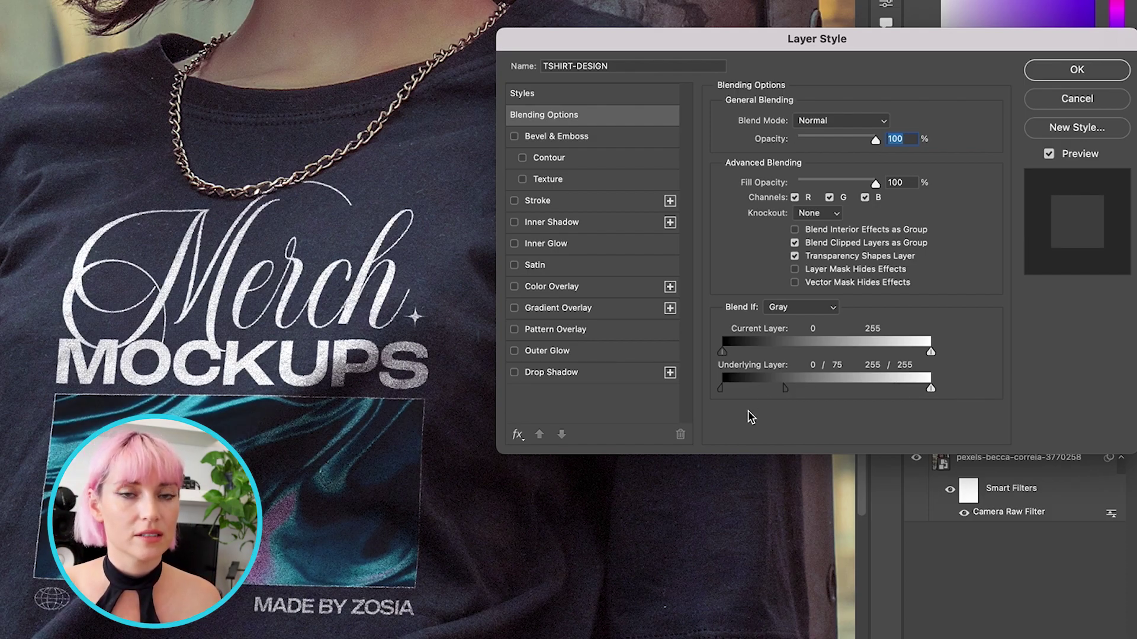
mouse_move(721, 389)
left_mouse_down()
mouse_move(849, 404)
mouse_move(728, 391)
left_mouse_up()
left_click_drag(817, 393, 799, 395)
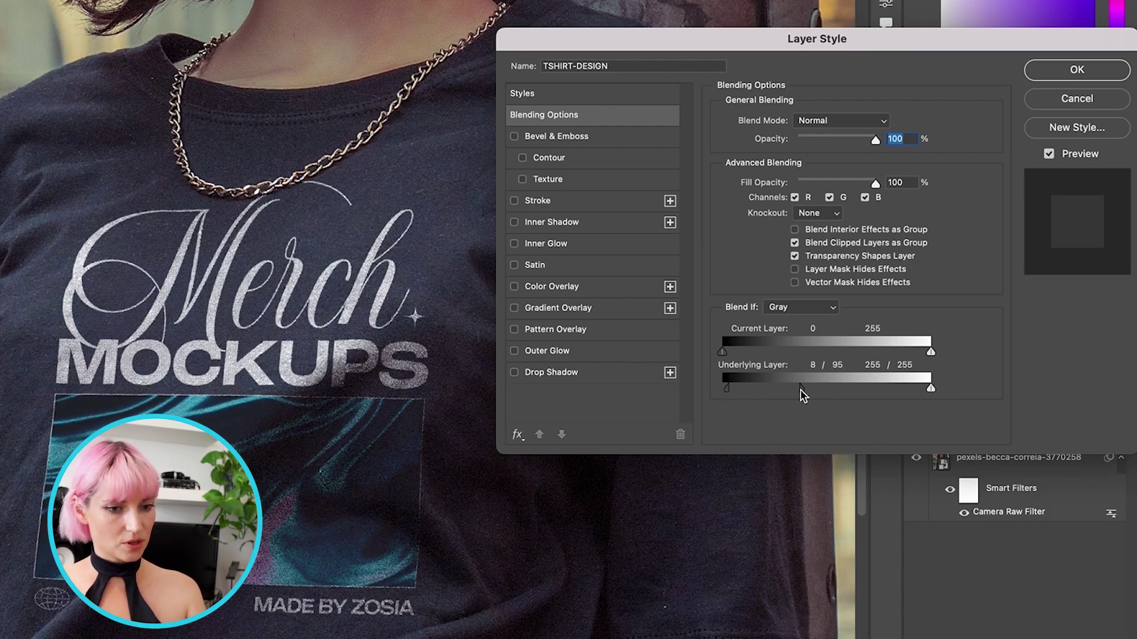
key("Return")
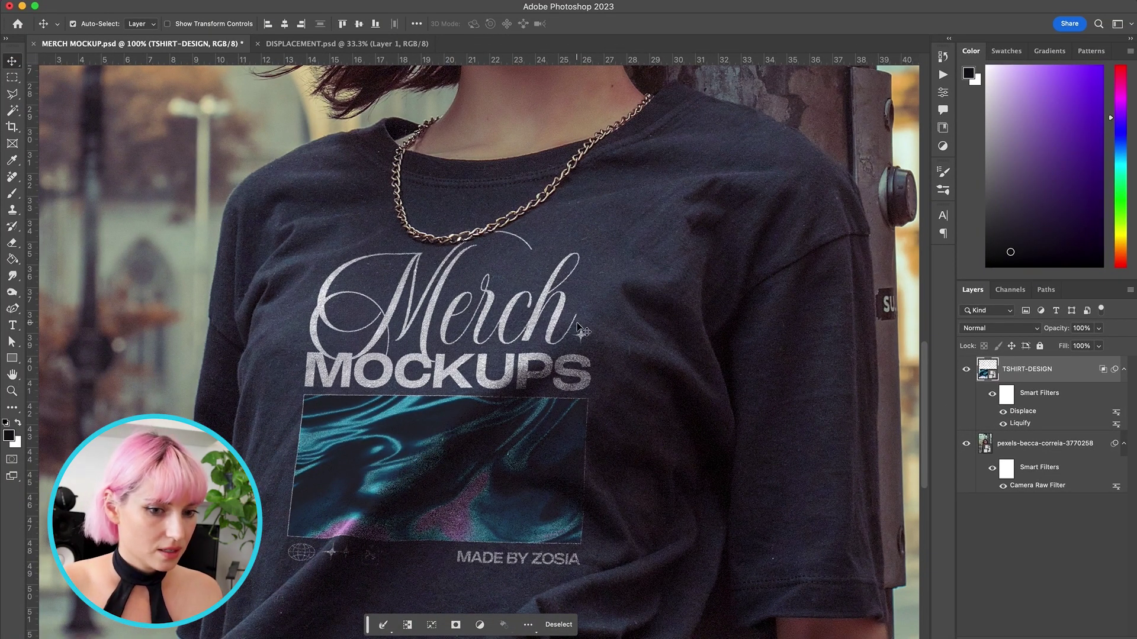
Add a layer mask to TSHIRT-DESIGN, zoomed in on the necklace chain
key("super+minus")
key("super+equal")
key("super+equal")
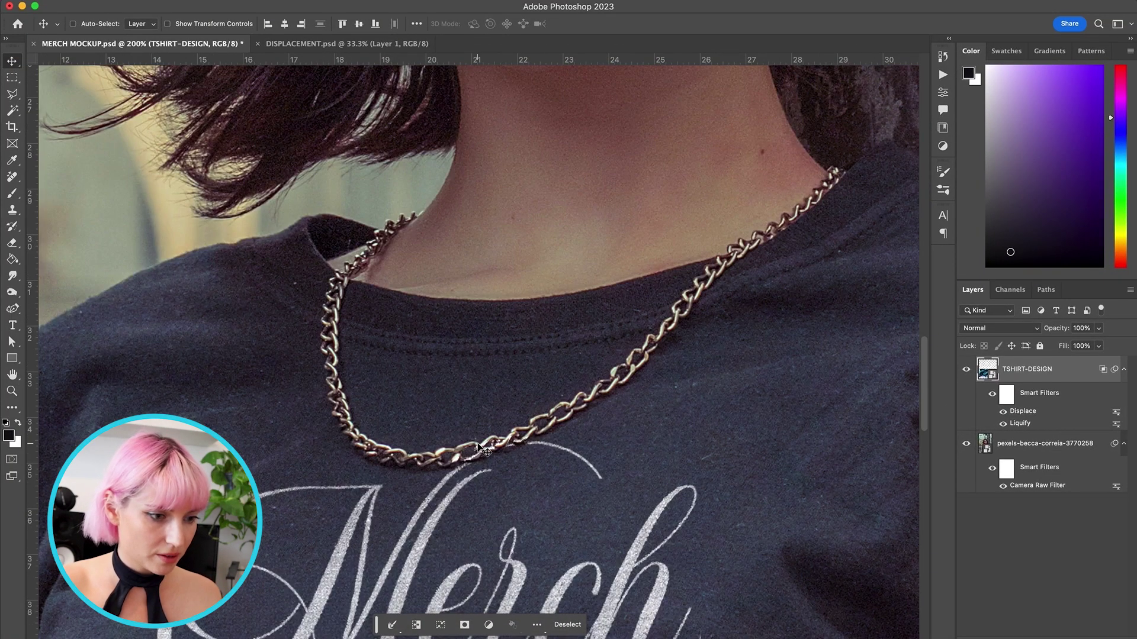
key("super+equal")
scroll(484, 451, "down", 3)
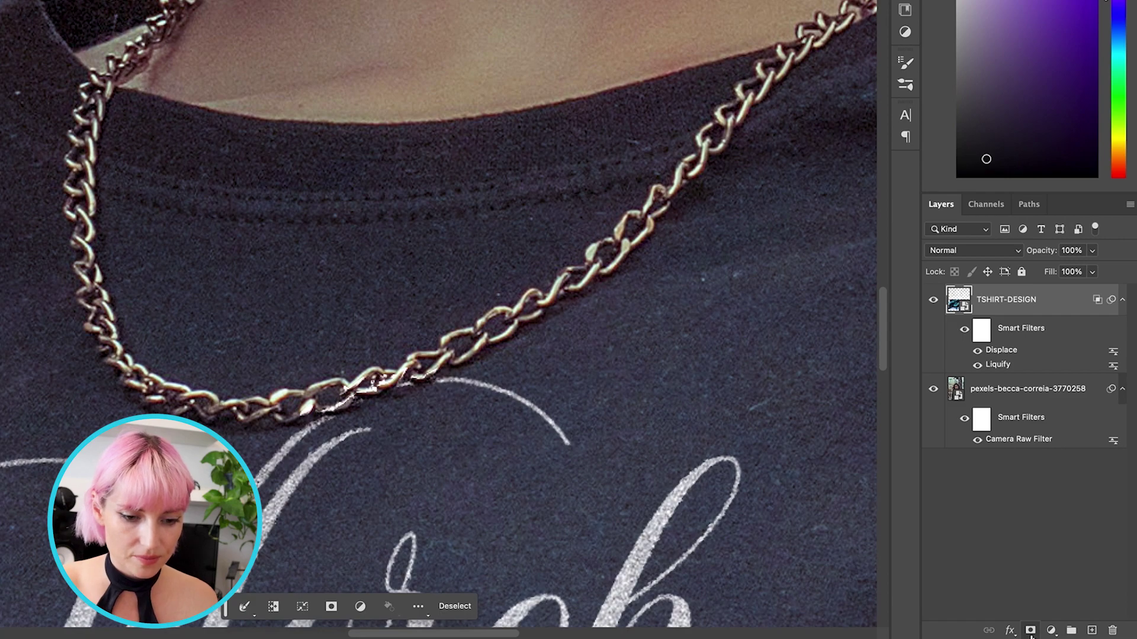
left_click(1030, 631)
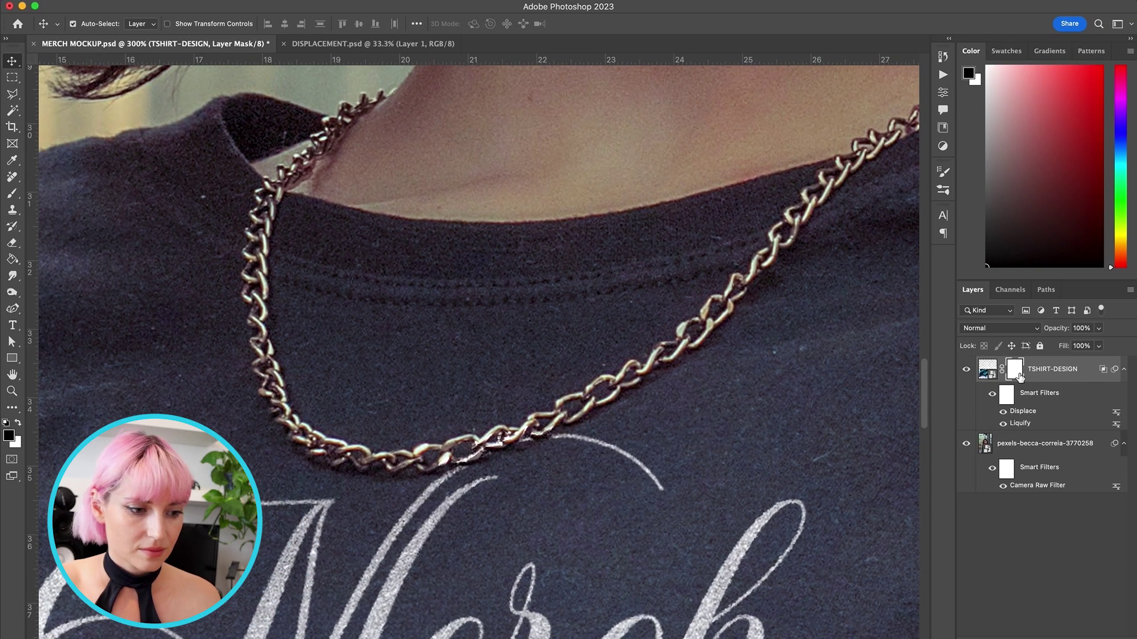
key("super+equal")
key("super+equal")
scroll(628, 441, "down", 3)
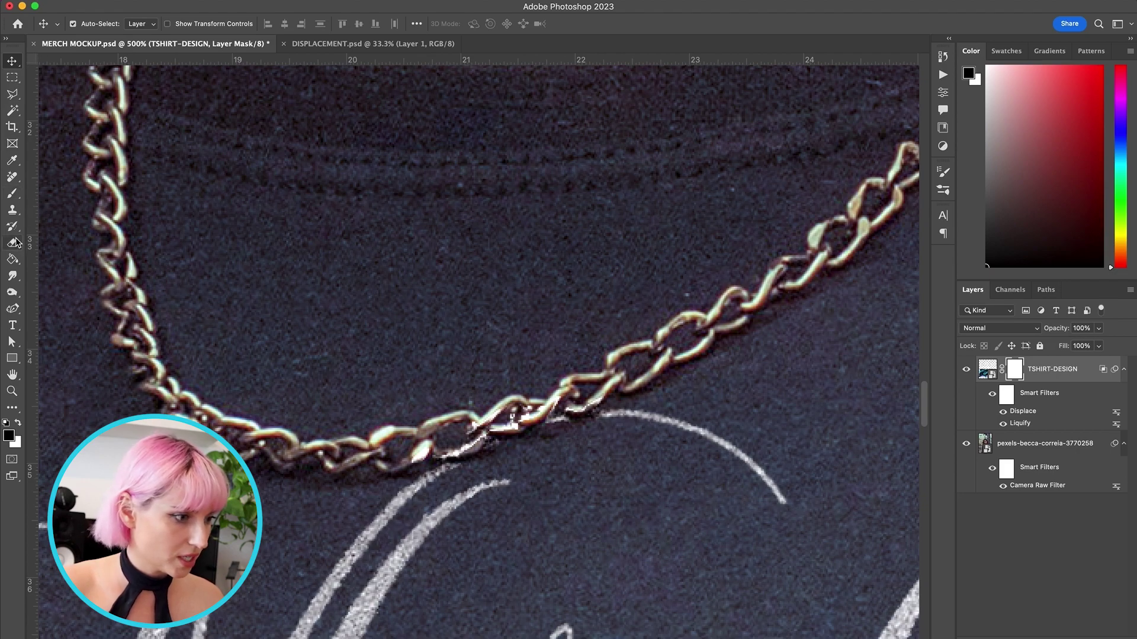
Set up a hard-edged 35 px brush
left_click(13, 197)
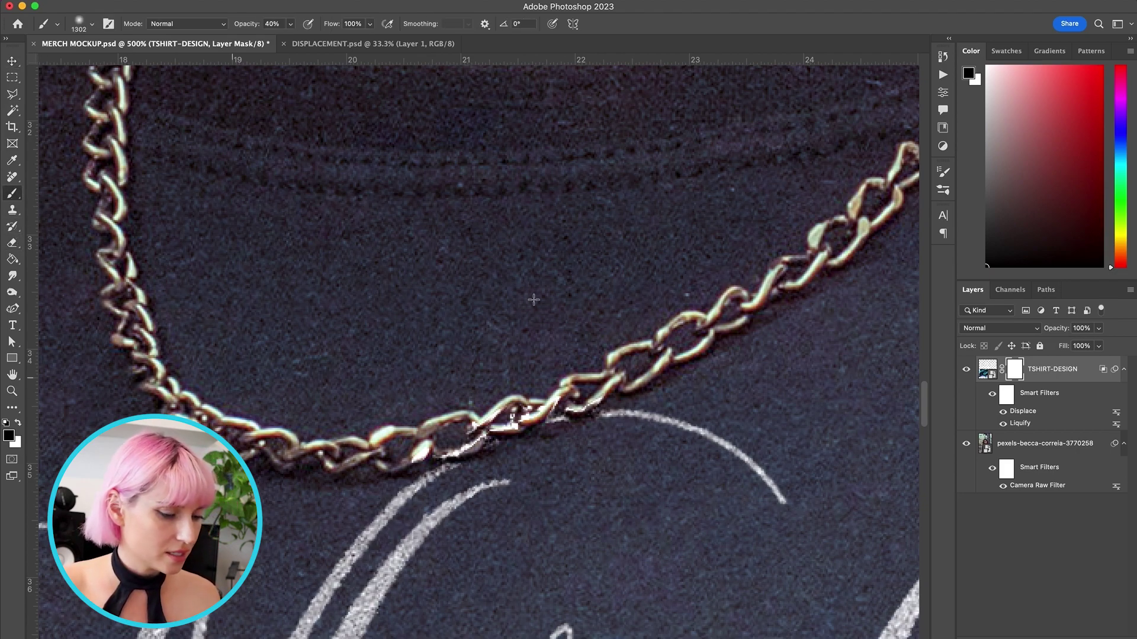
right_click(555, 295)
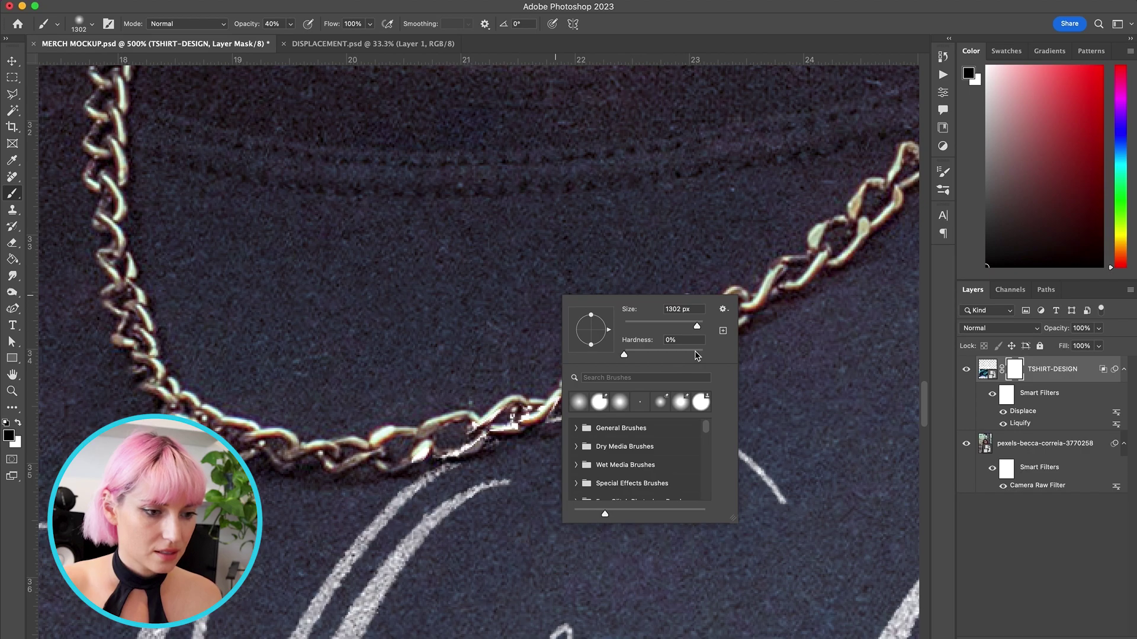
left_click_drag(696, 352, 728, 353)
left_click_drag(643, 322, 637, 324)
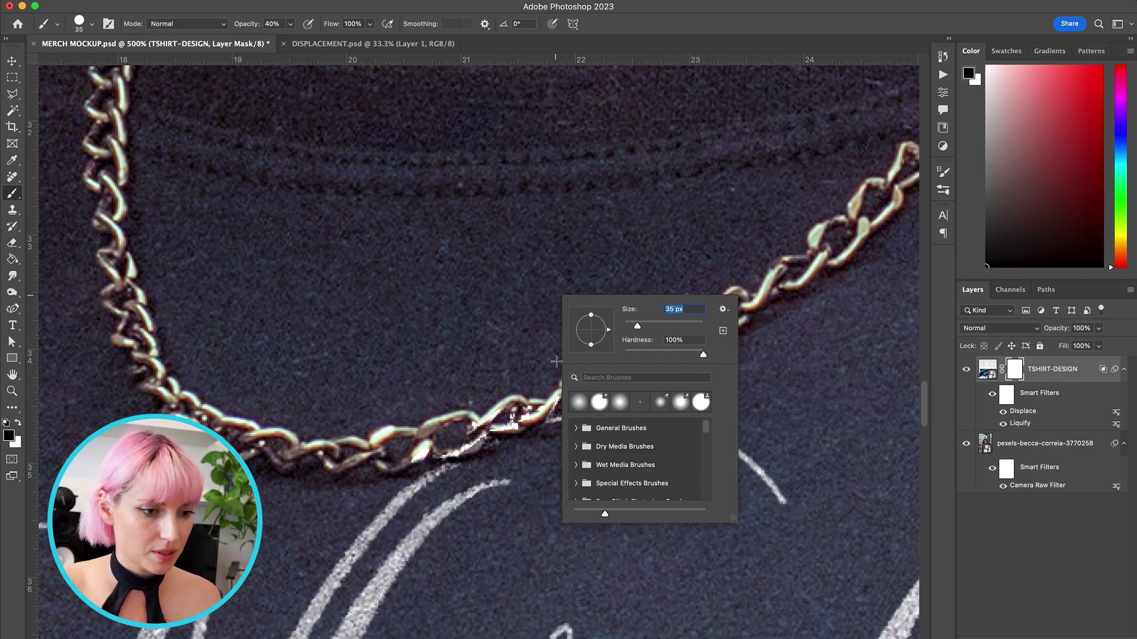
key("Return")
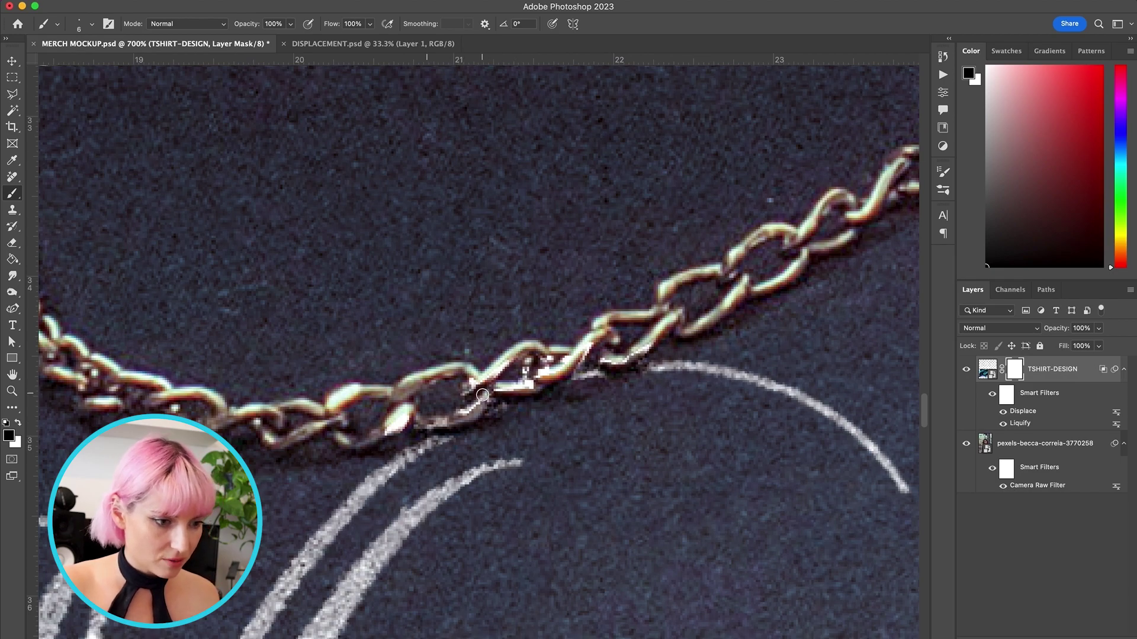
Paint black on the mask over the chain links so the necklace sits atop the print
mouse_move(483, 394)
left_mouse_down()
mouse_move(475, 384)
mouse_move(505, 360)
mouse_move(498, 388)
mouse_move(551, 363)
mouse_move(444, 422)
mouse_move(374, 436)
left_mouse_up()
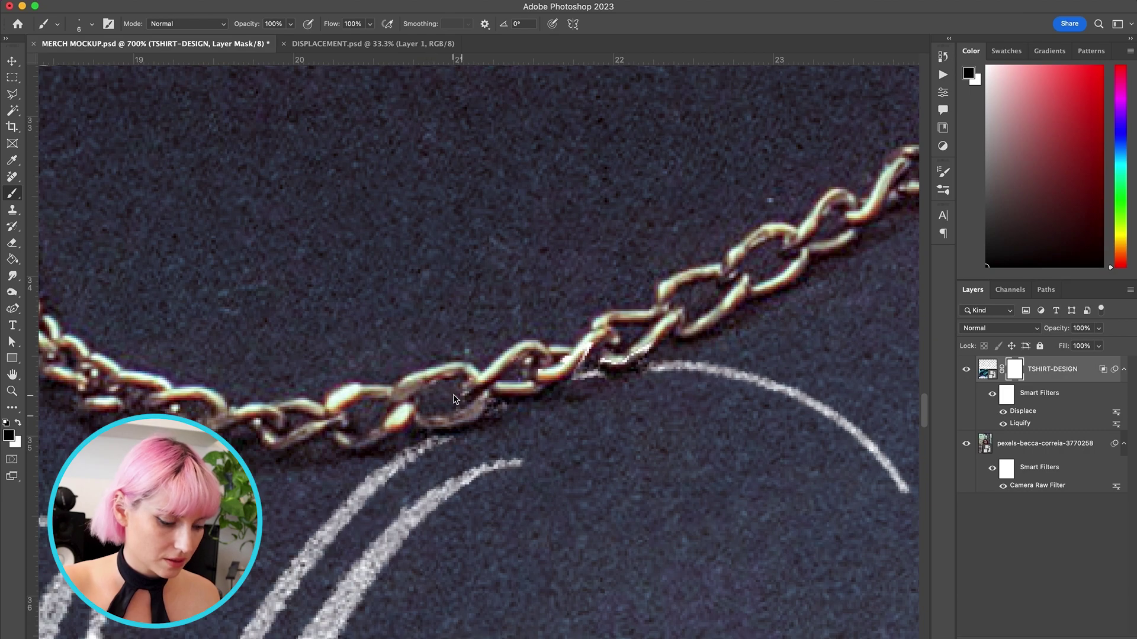
mouse_move(607, 370)
left_mouse_down()
mouse_move(558, 358)
mouse_move(587, 349)
left_mouse_up()
left_click_drag(622, 350, 611, 346)
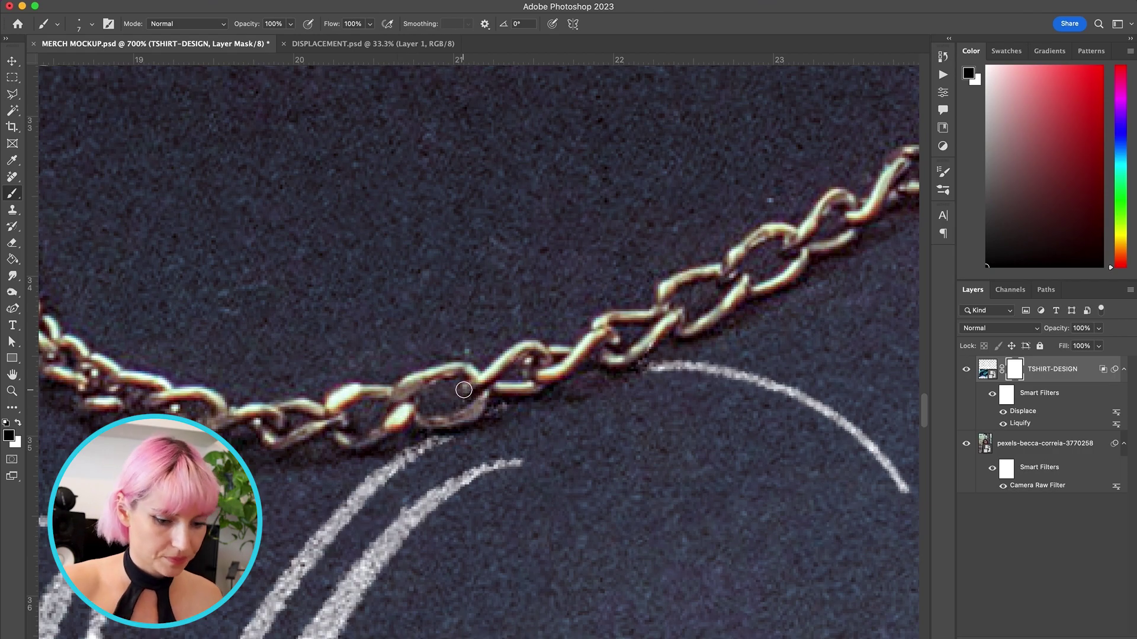
scroll(463, 389, "down", 10)
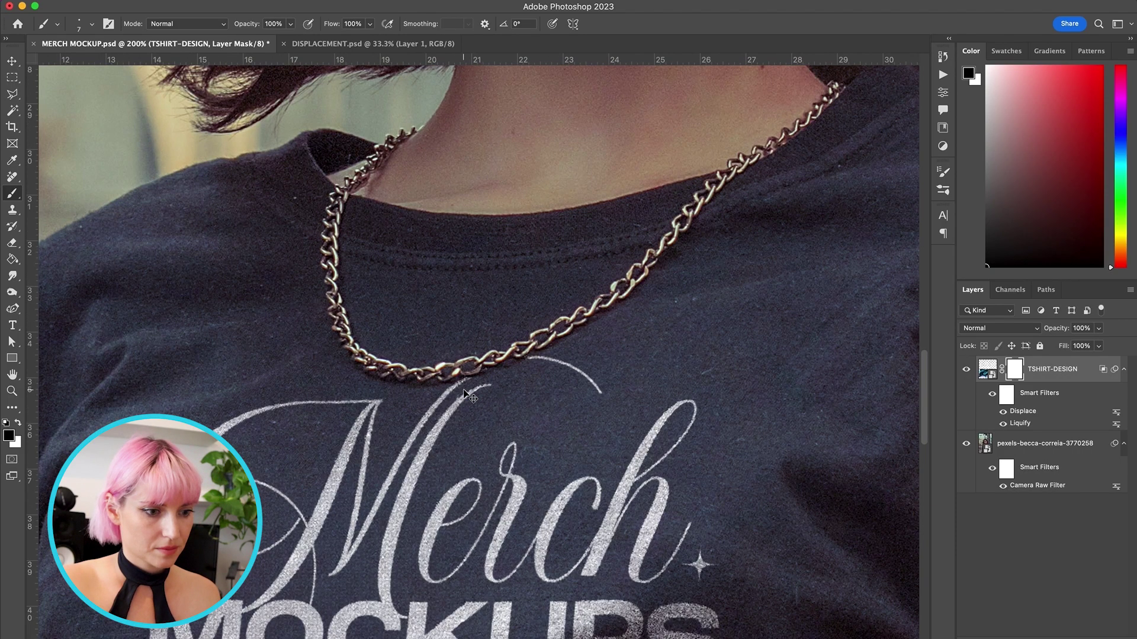
scroll(463, 390, "down", 1)
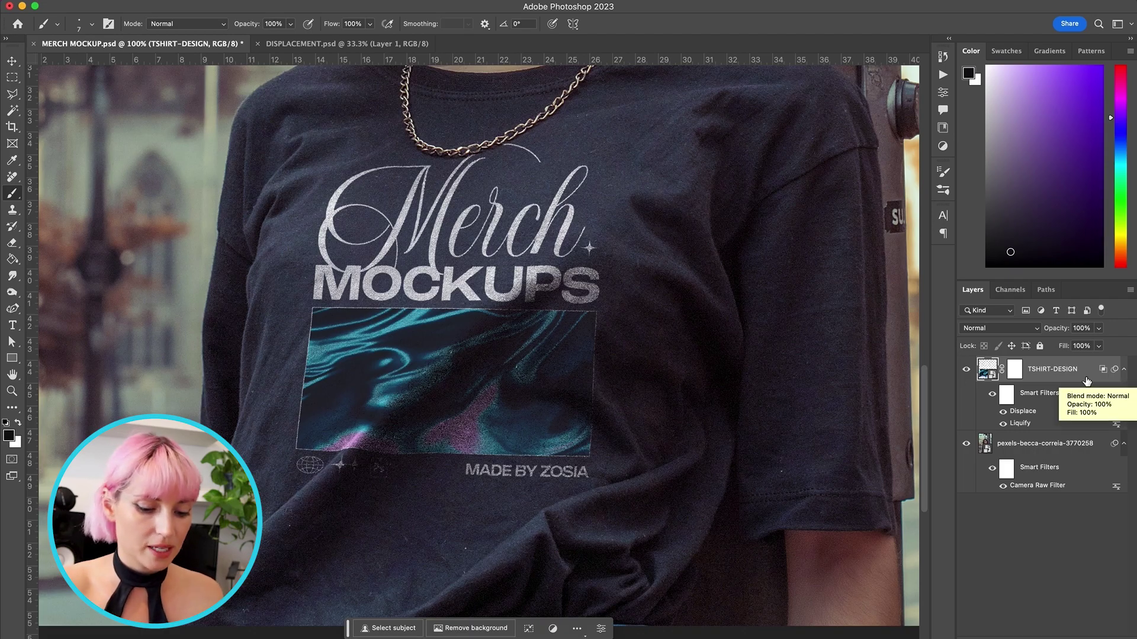
Duplicate TSHIRT-DESIGN and reset the copy's Underlying Layer Blend If fade
key("super+j")
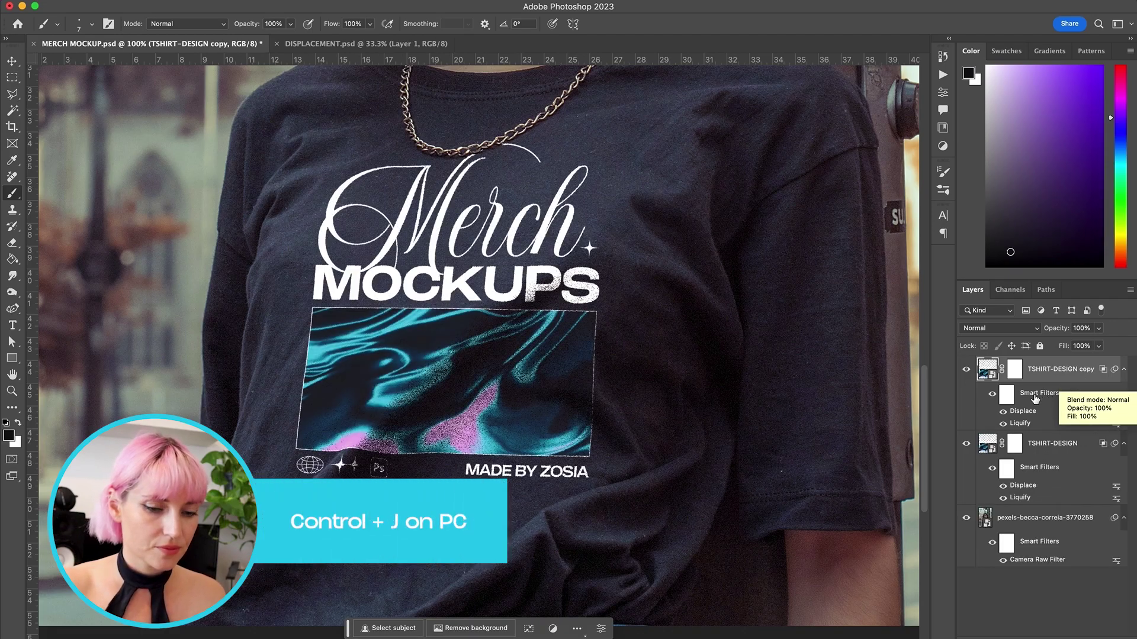
double_click(1089, 384)
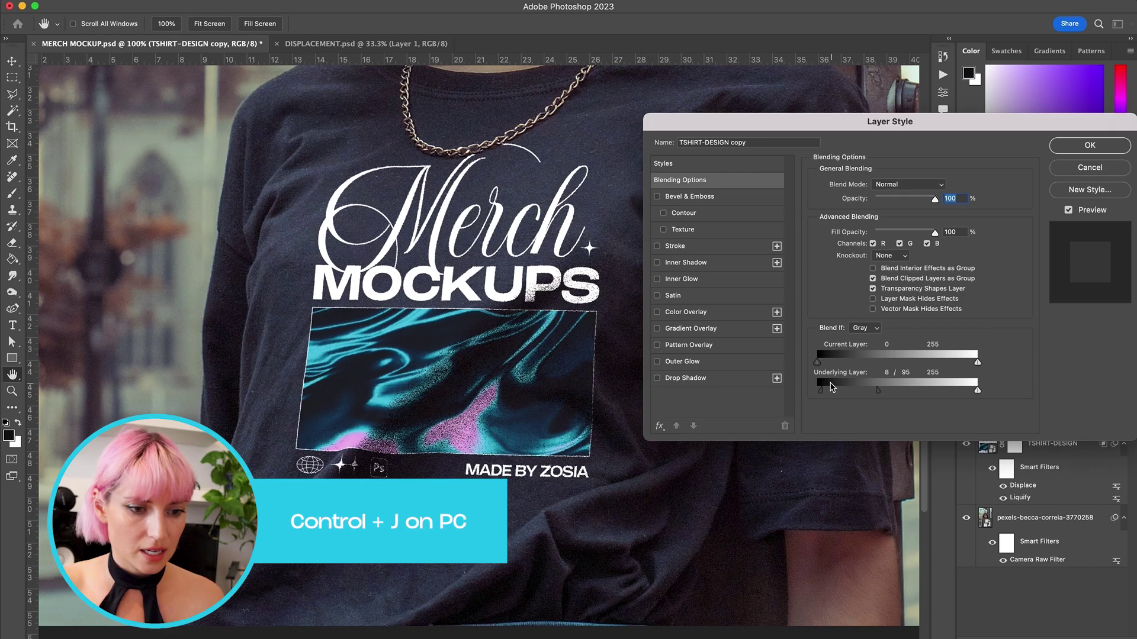
left_click_drag(878, 394, 778, 393)
left_click(1076, 147)
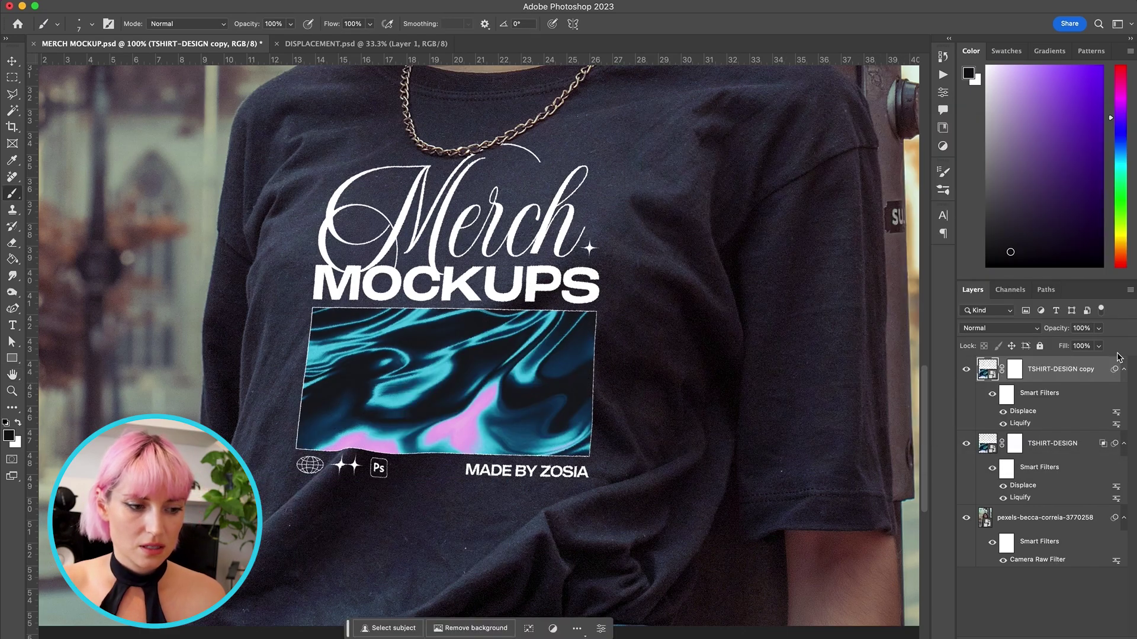
Lower the TSHIRT-DESIGN copy's layer opacity to 29%
left_click(1098, 329)
left_click_drag(1097, 344, 1062, 346)
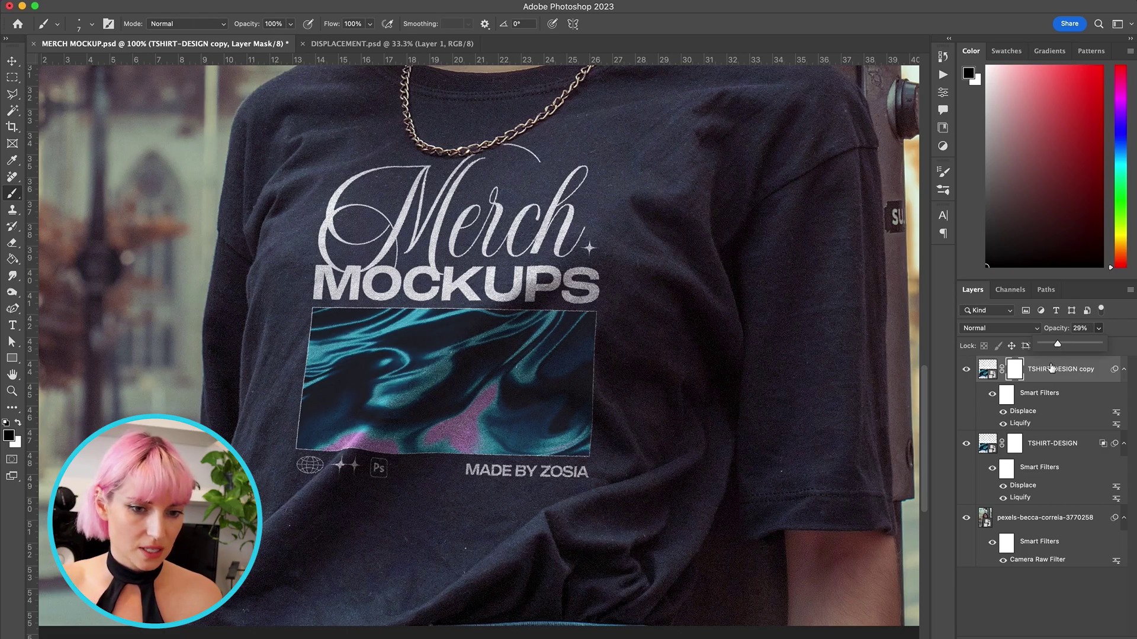
left_click(1019, 368)
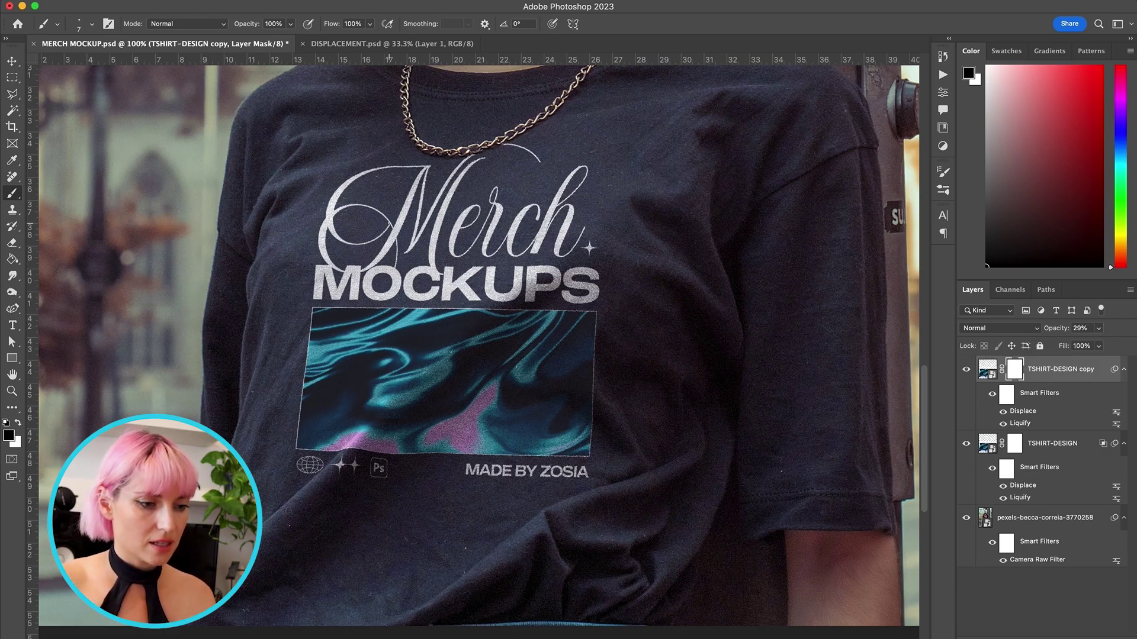
right_click(443, 305)
Set a large fully soft brush (about 428 px) at 43% opacity
mouse_move(514, 329)
left_mouse_down()
mouse_move(559, 336)
mouse_move(437, 362)
left_mouse_up()
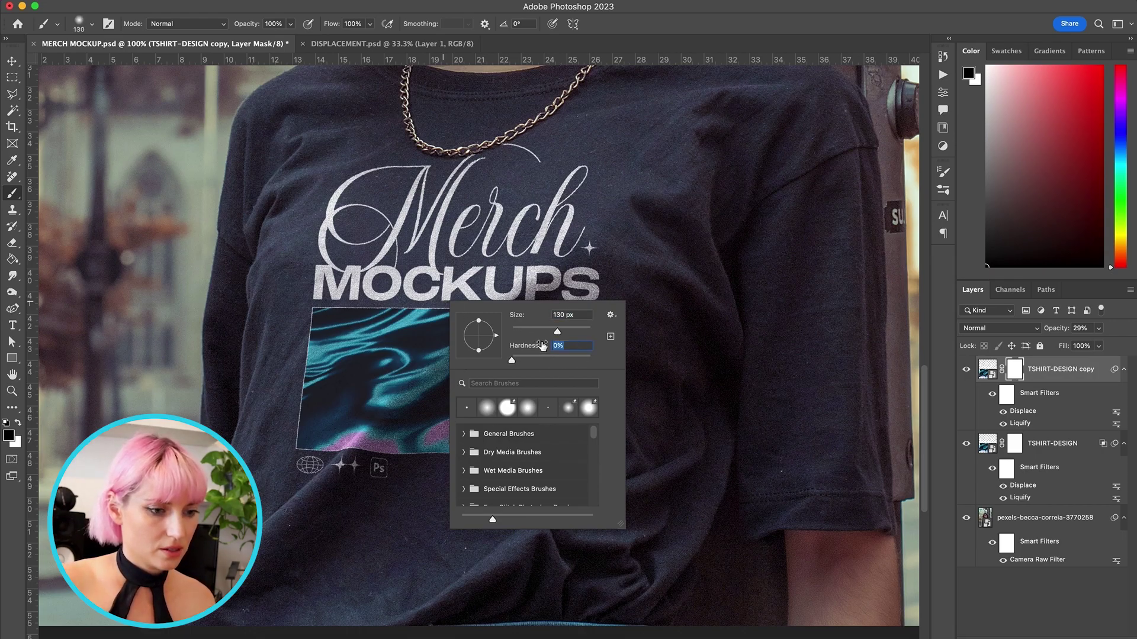
left_click_drag(557, 332, 580, 331)
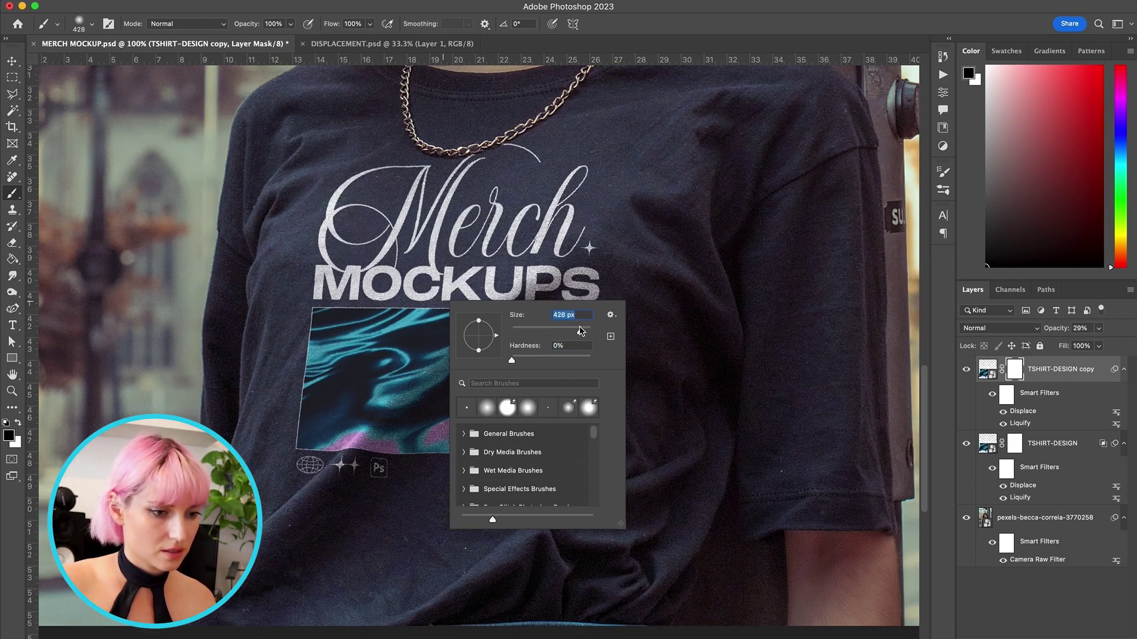
key("Return")
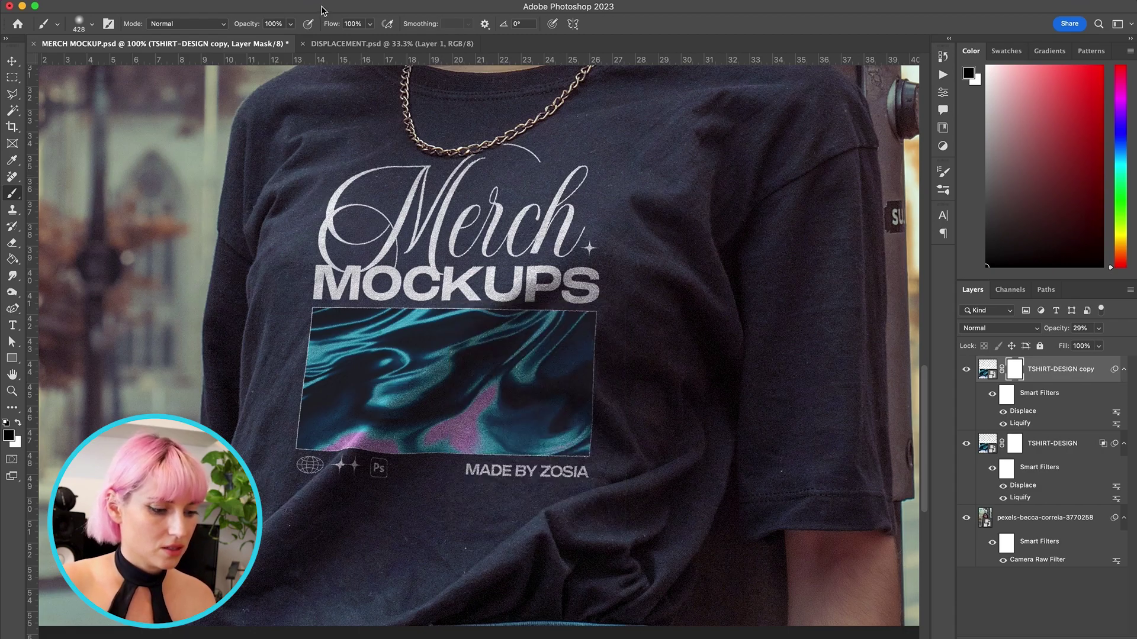
left_click(290, 25)
left_click_drag(290, 39, 257, 41)
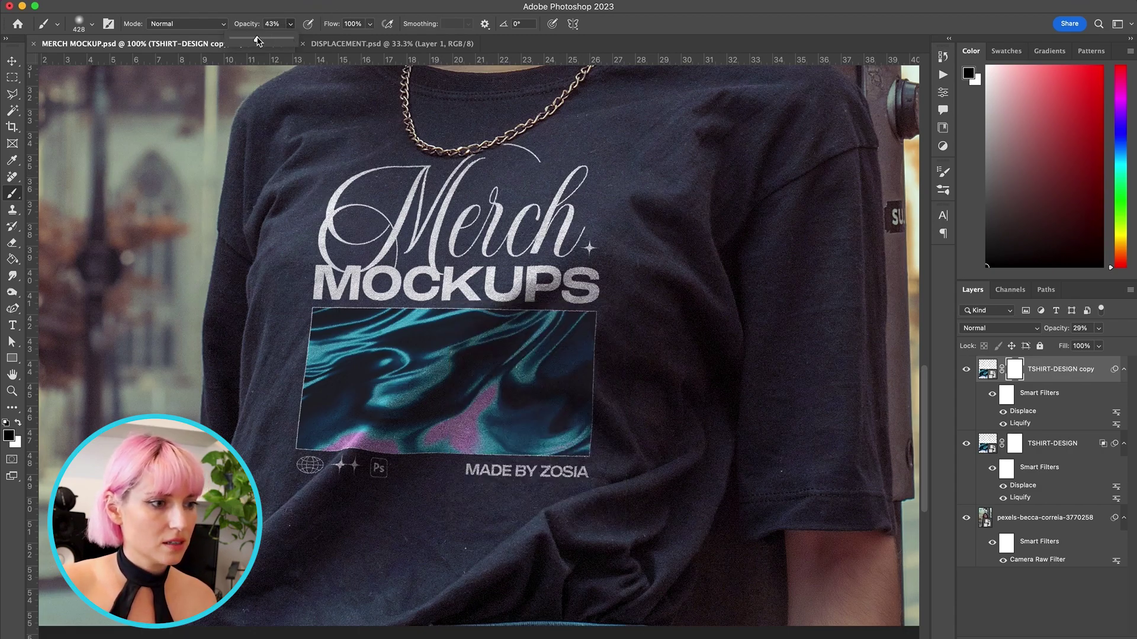
left_click(390, 196)
Paint a soft diagonal fade into the copy's mask, raise brush opacity to 66%, and compare
left_click_drag(457, 153, 263, 342)
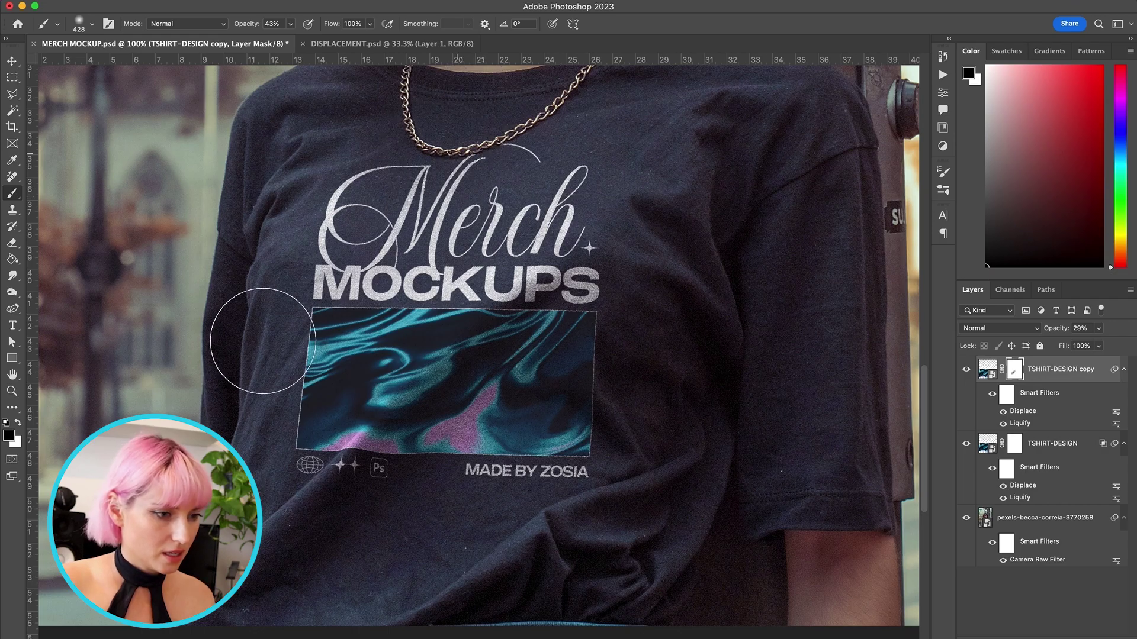
left_click(290, 24)
left_click_drag(292, 41, 305, 42)
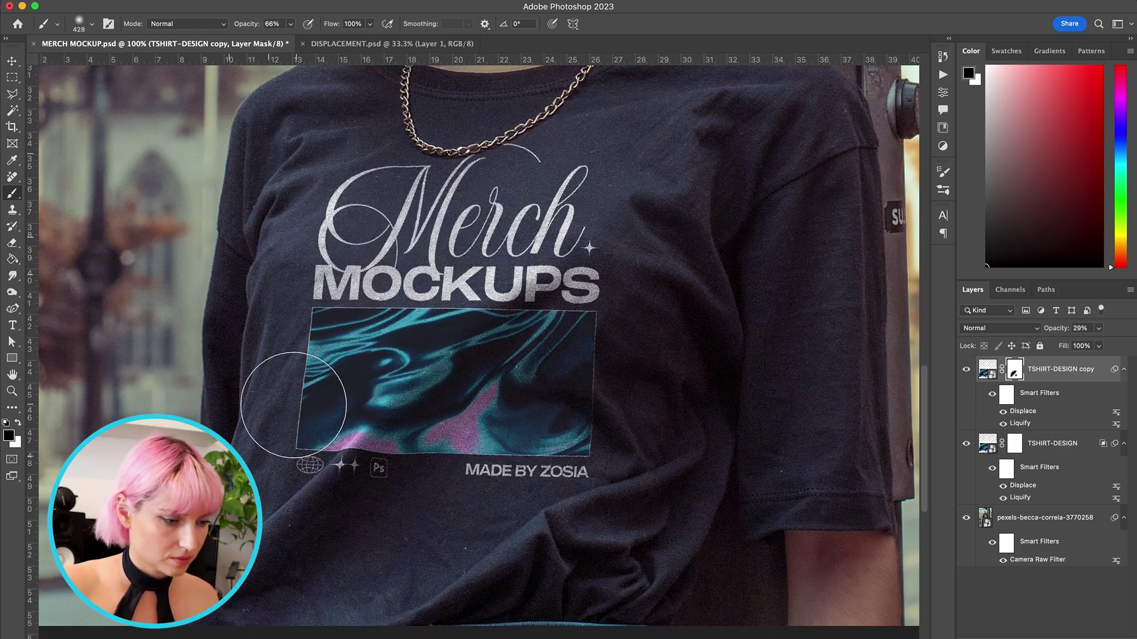
left_click(966, 370)
left_click(966, 370)
left_click(966, 370)
left_click(966, 370)
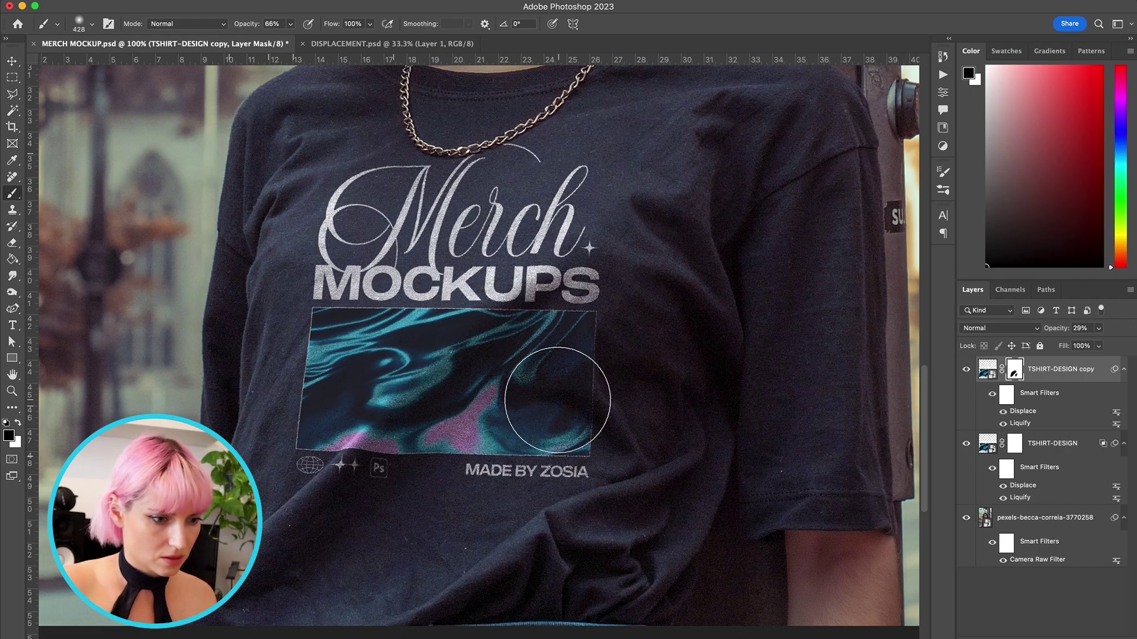
left_click(966, 370)
left_click(966, 370)
left_click(966, 370)
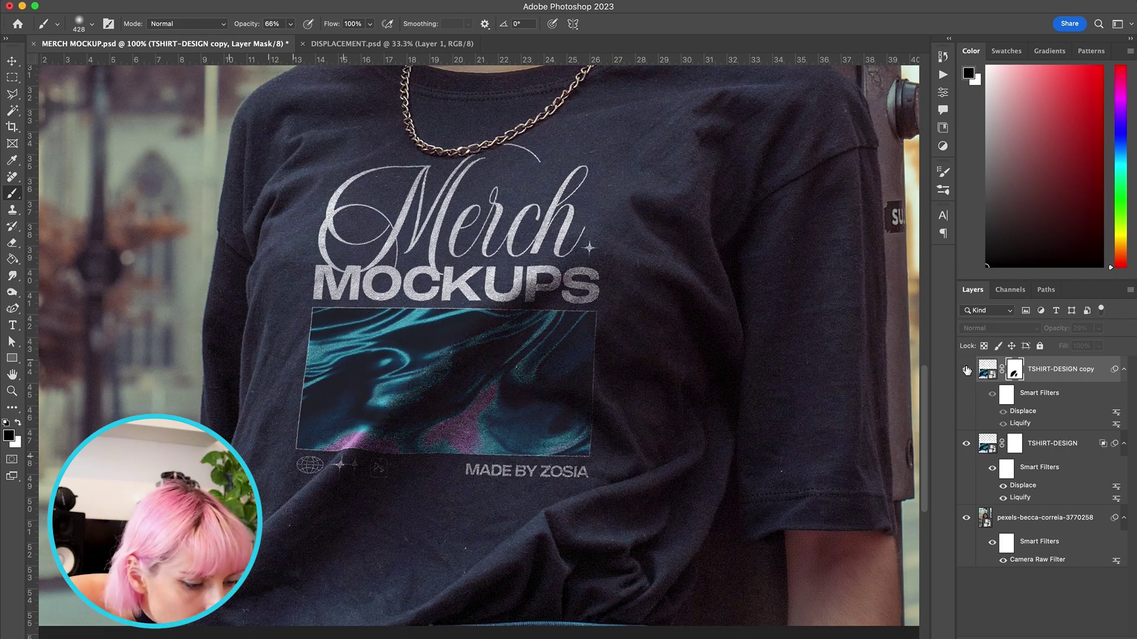
left_click(966, 370)
Set the design copy's layer opacity to 100%
left_click(1098, 328)
left_click_drag(1085, 345, 1131, 347)
left_click(1014, 370, "shift")
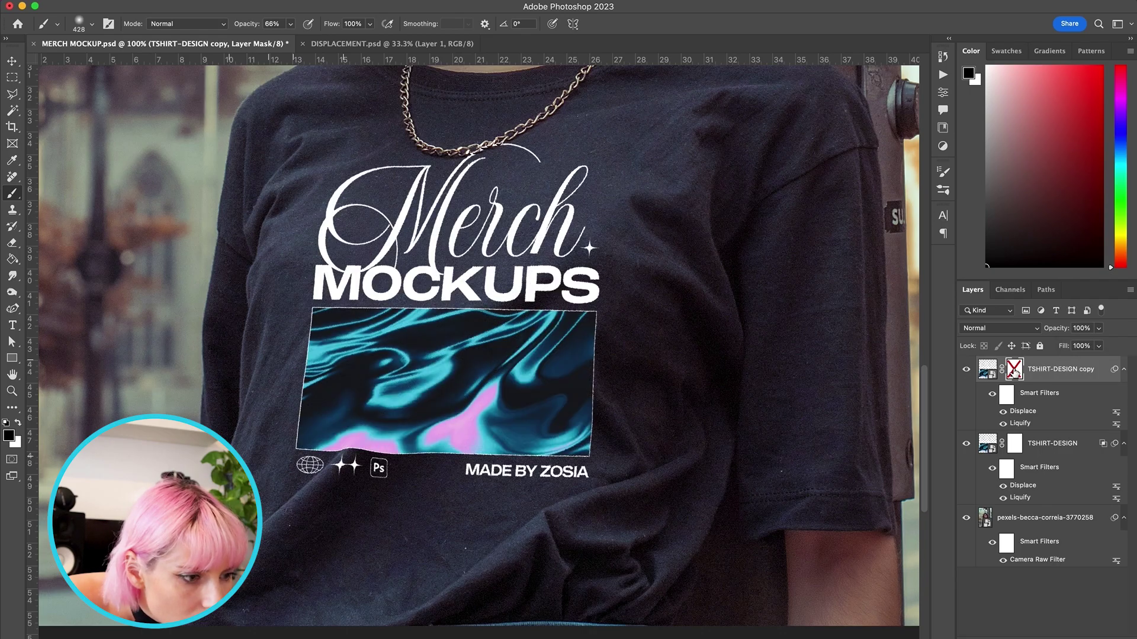
left_click(1014, 370, "shift")
Mask the copy over MOCKUPS' K and U, the pink areas, Ps icon and lower-left icons
left_click(478, 300)
left_click(382, 435)
left_click(465, 428)
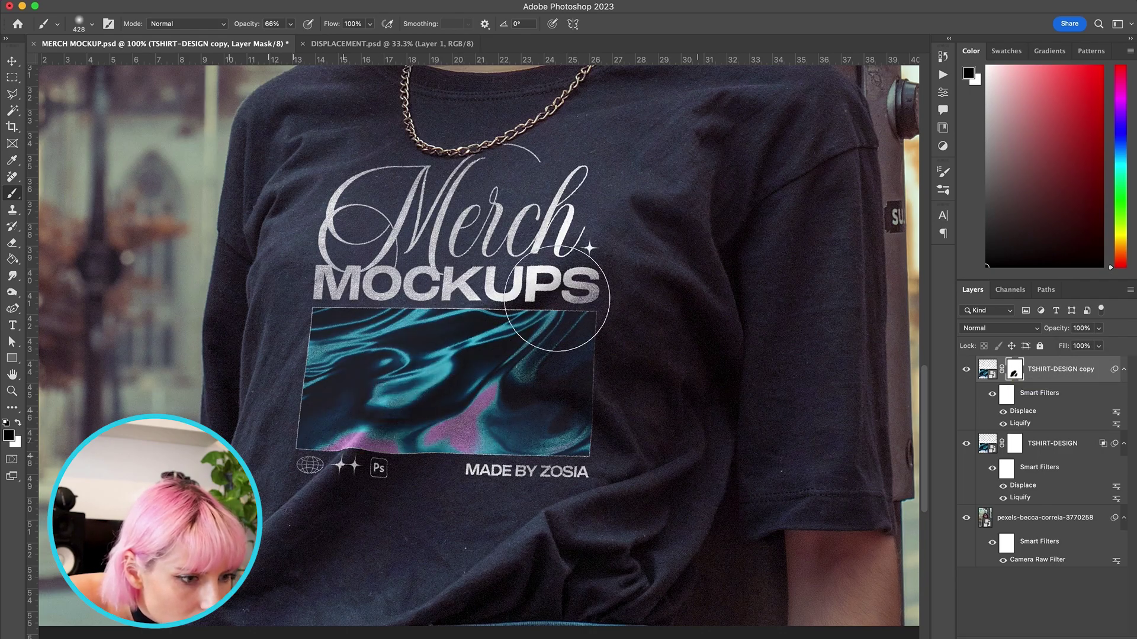
left_click(558, 300)
left_click(558, 300)
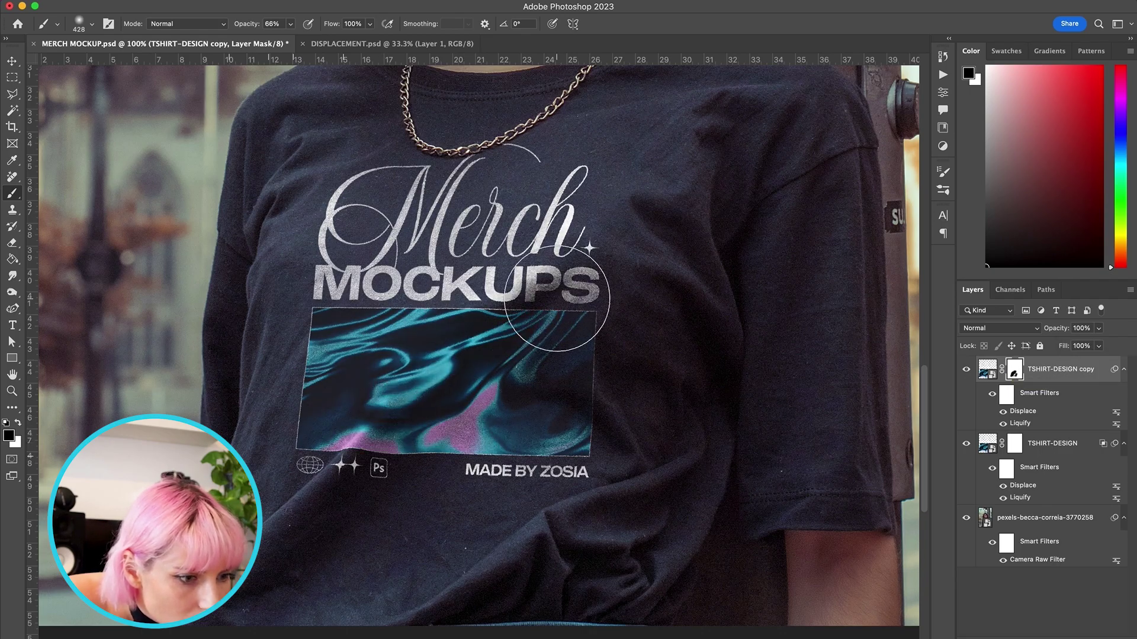
left_click(966, 370)
left_click(966, 370)
left_click(966, 370)
left_click(966, 373)
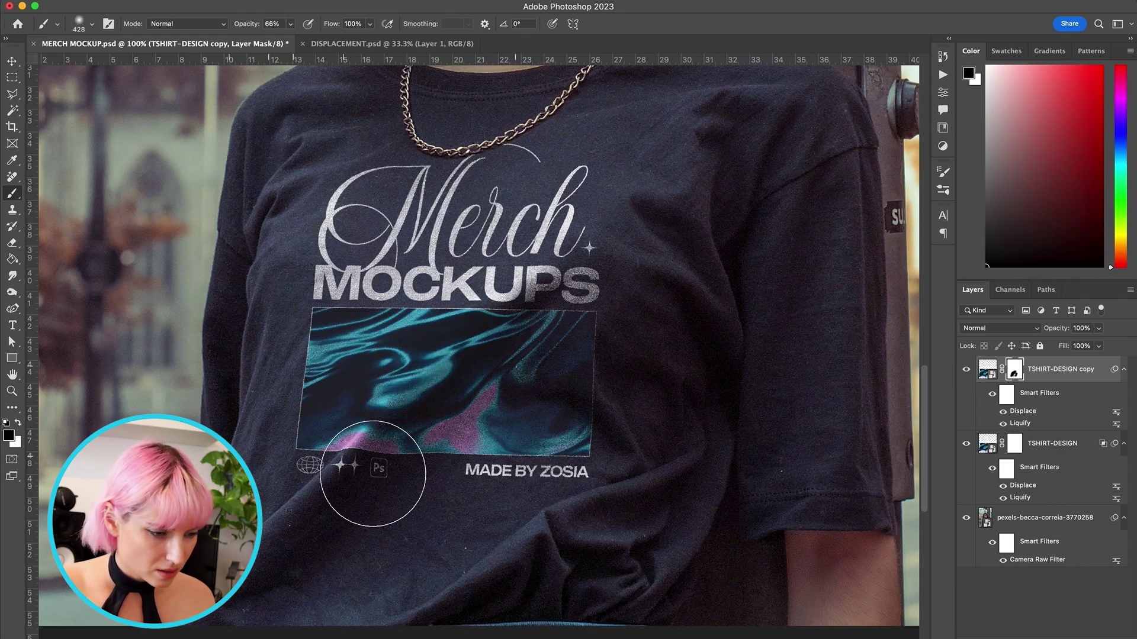
left_click(305, 486)
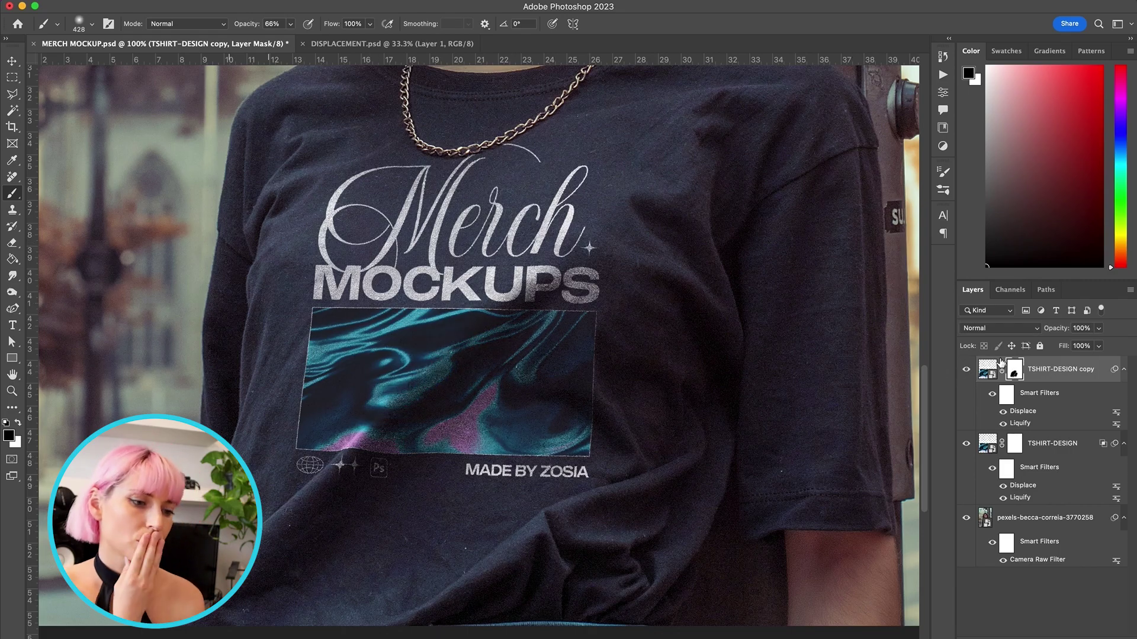